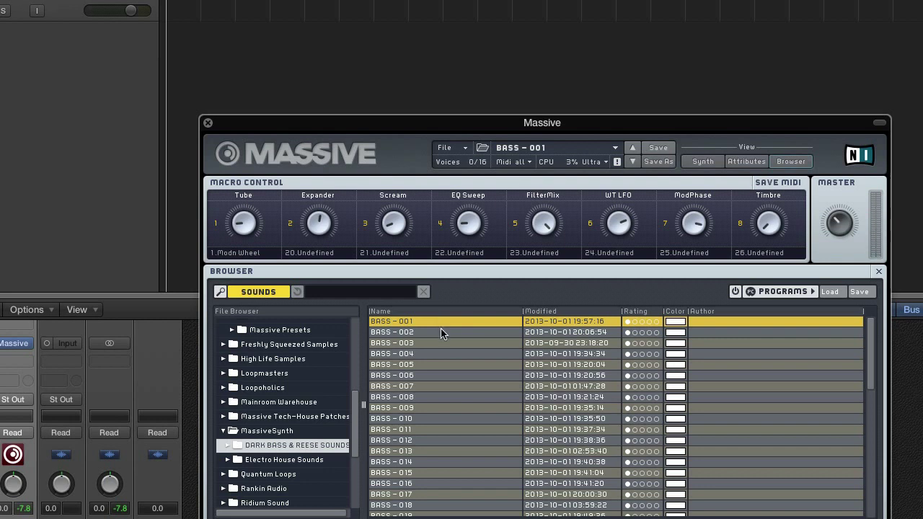
Audition the Massive presets BASS - 002 through BASS - 008 in order.
left_click(443, 333)
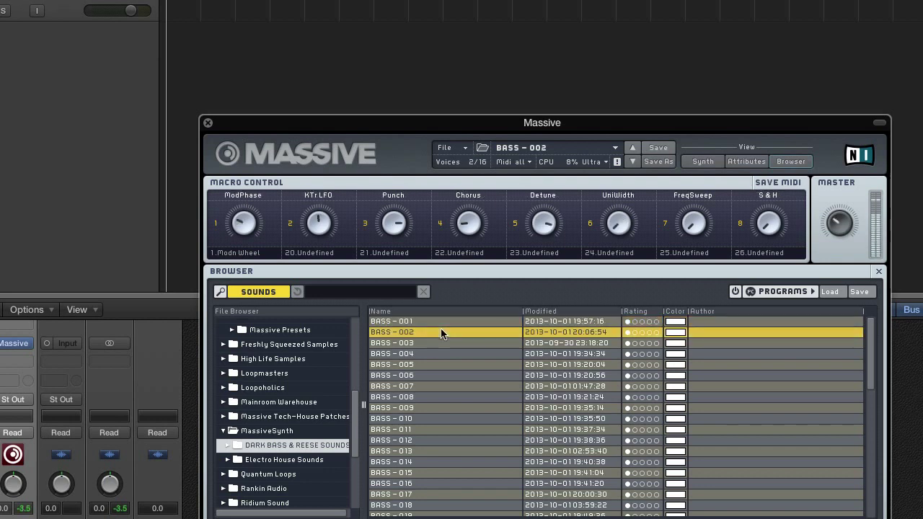
left_click(442, 344)
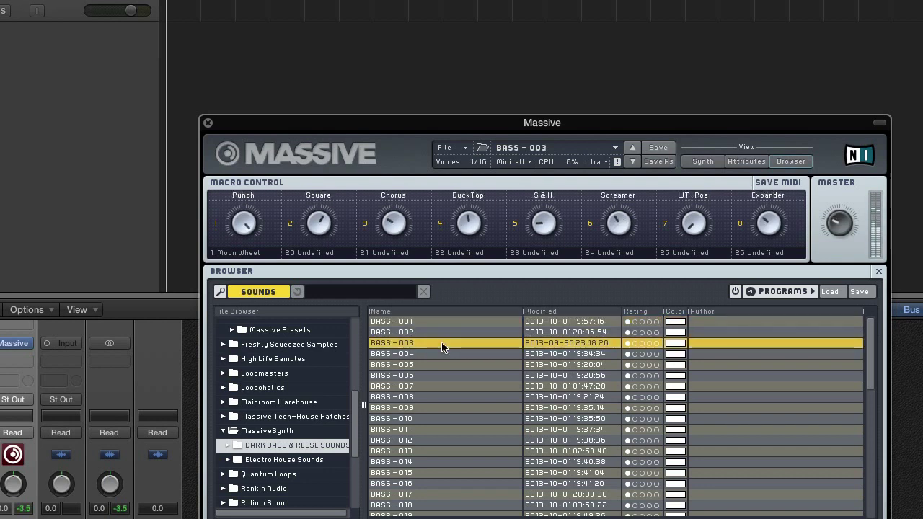
left_click(443, 353)
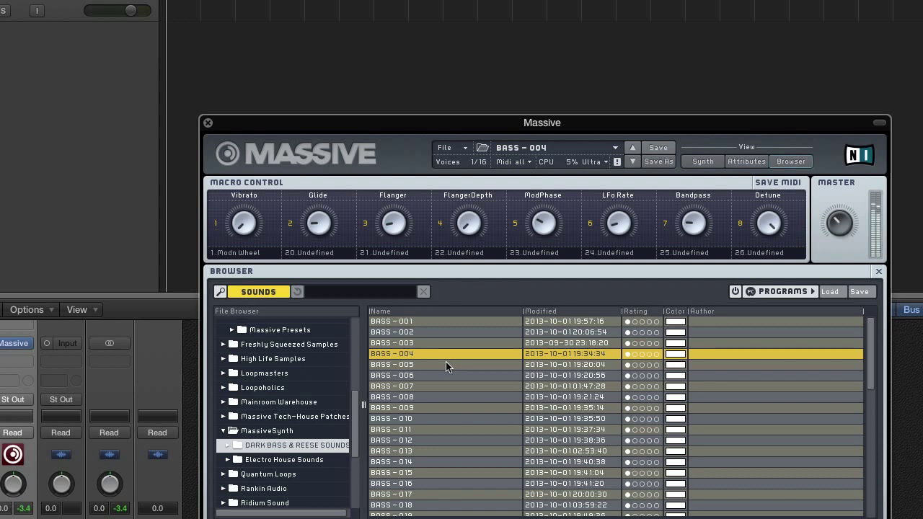
left_click(445, 365)
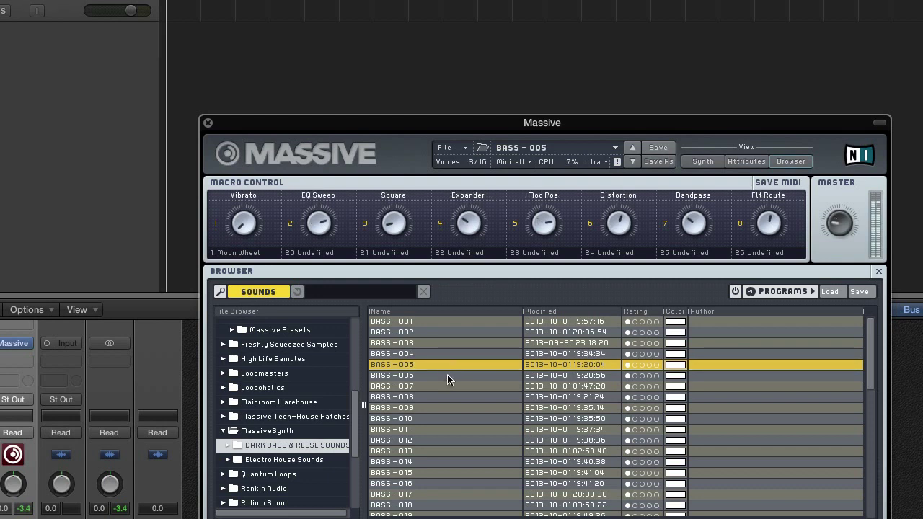
left_click(448, 377)
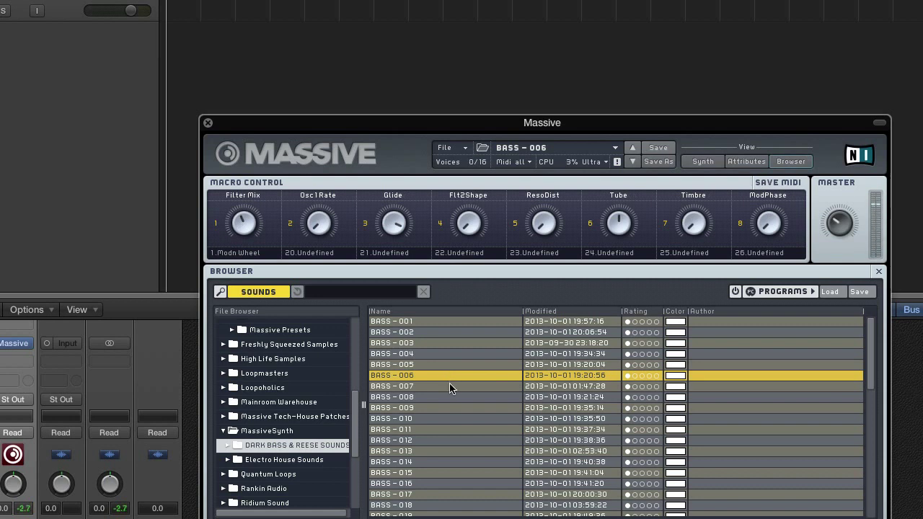
left_click(450, 386)
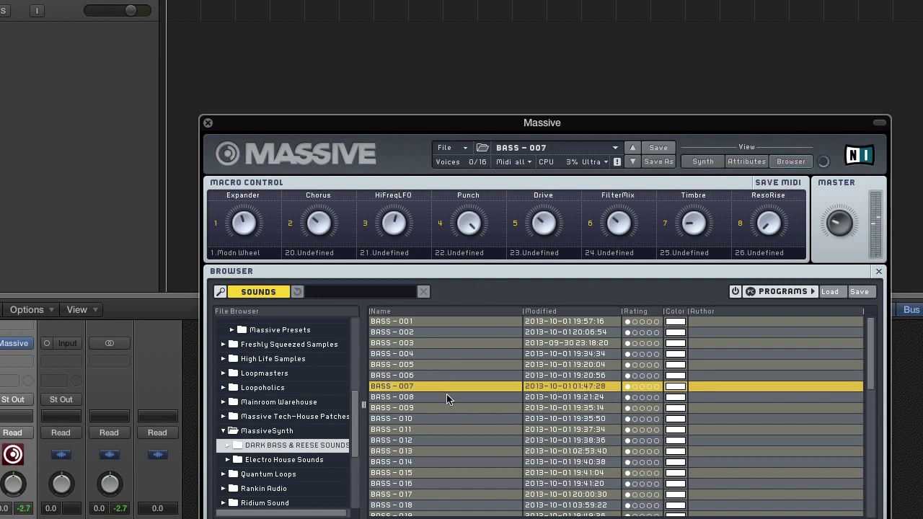
left_click(447, 396)
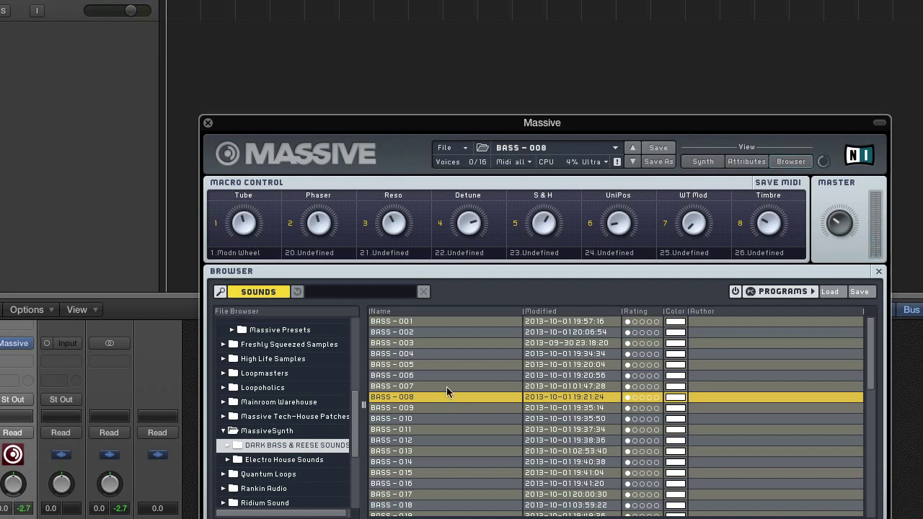
Continue auditioning BASS - 009 through BASS - 018, leaving BASS - 018 loaded.
scroll(447, 395, "down", 3)
left_click(457, 327)
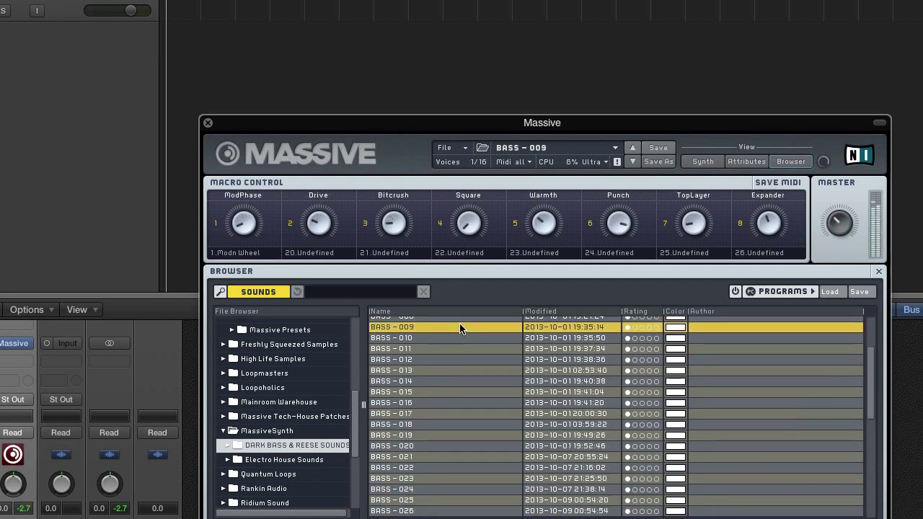
left_click(460, 338)
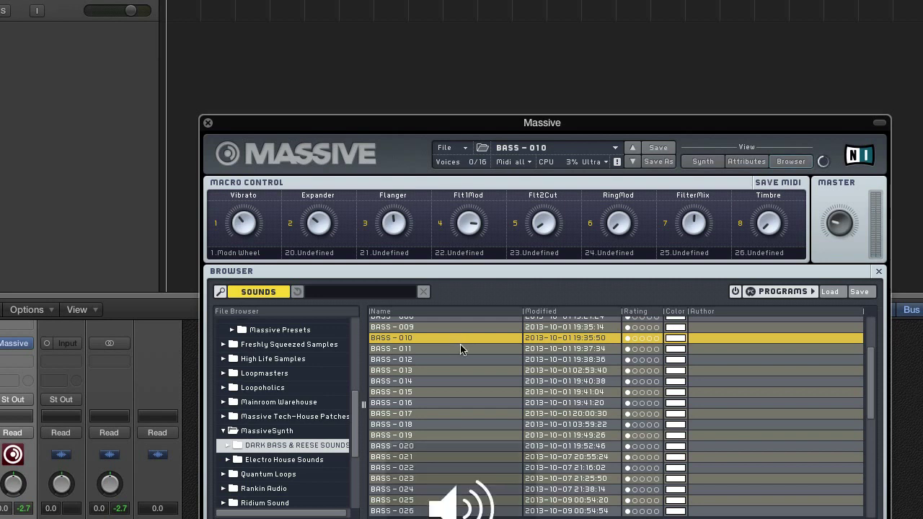
left_click(460, 349)
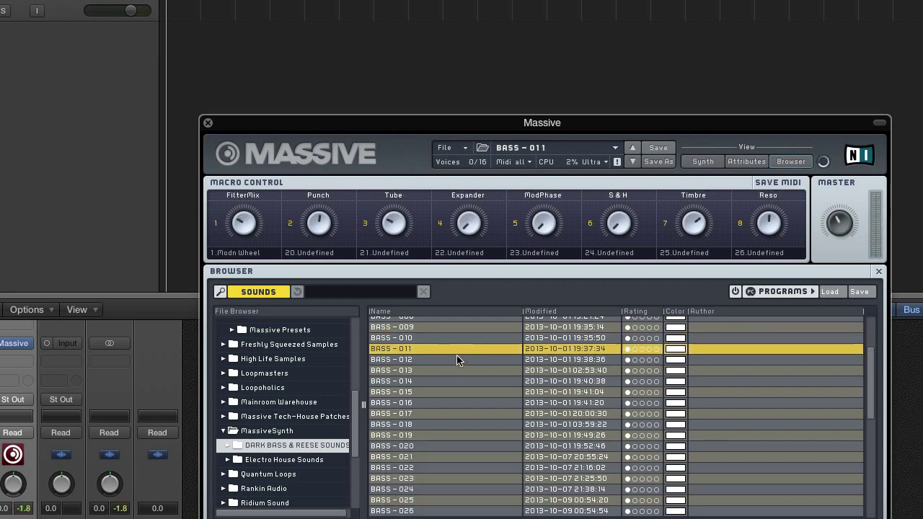
left_click(457, 360)
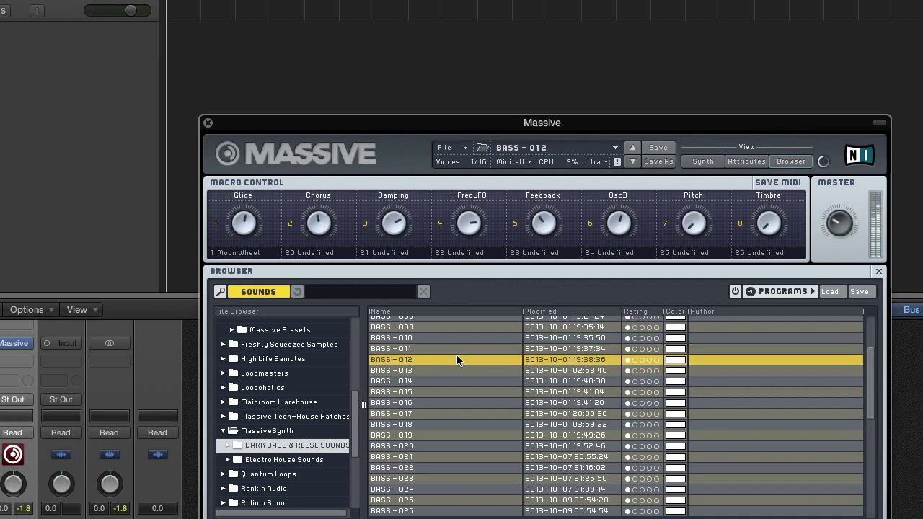
left_click(455, 371)
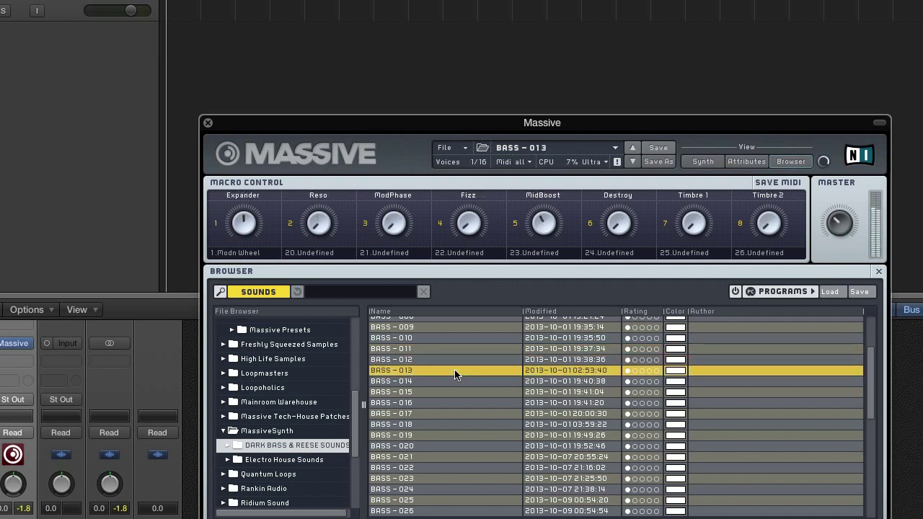
left_click(451, 382)
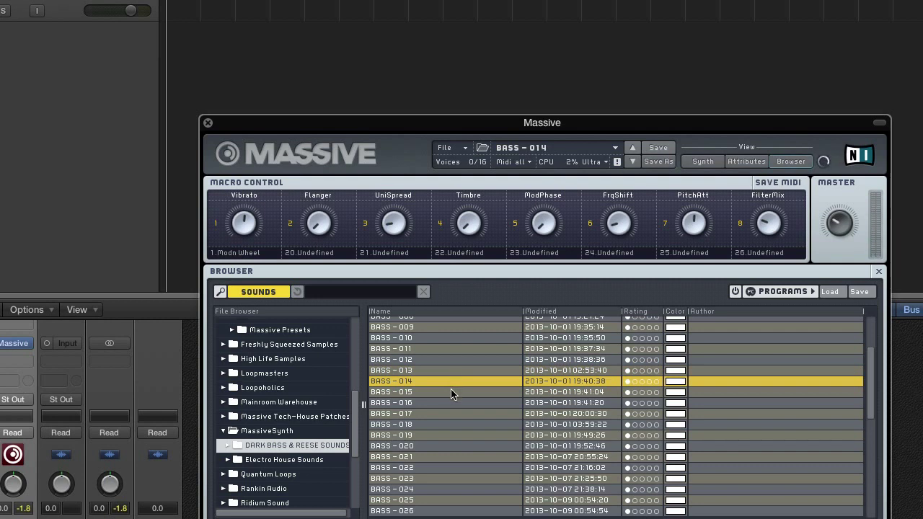
left_click(451, 392)
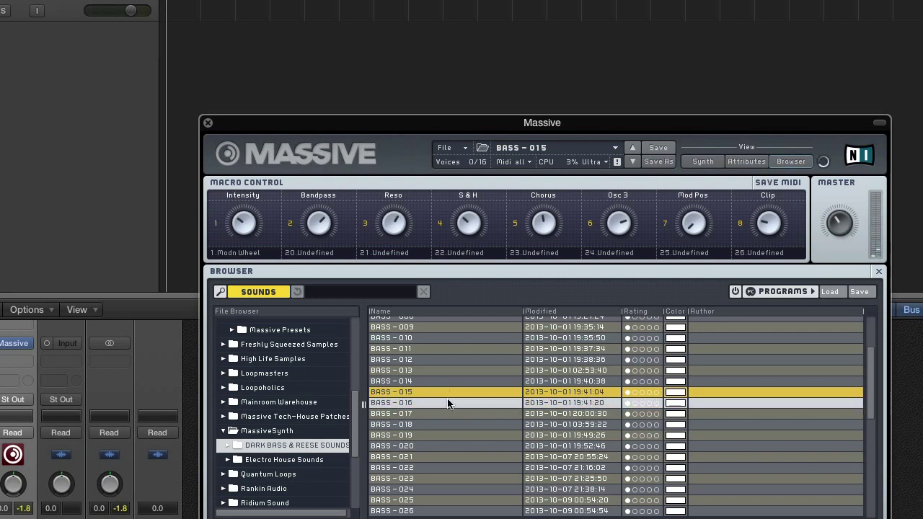
left_click(448, 403)
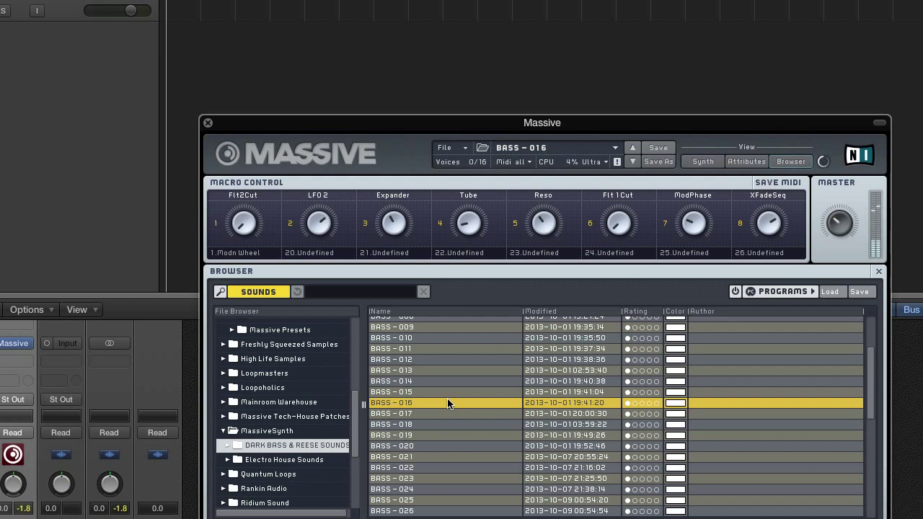
left_click(443, 414)
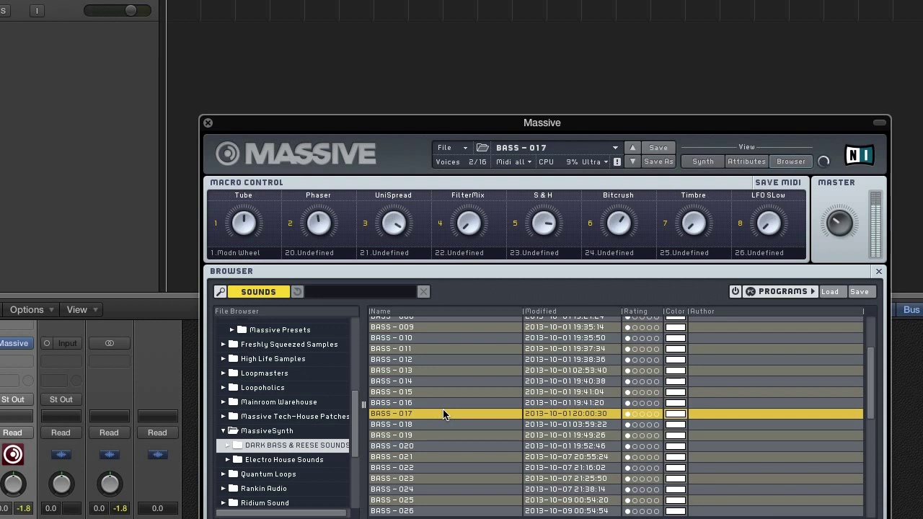
left_click(442, 425)
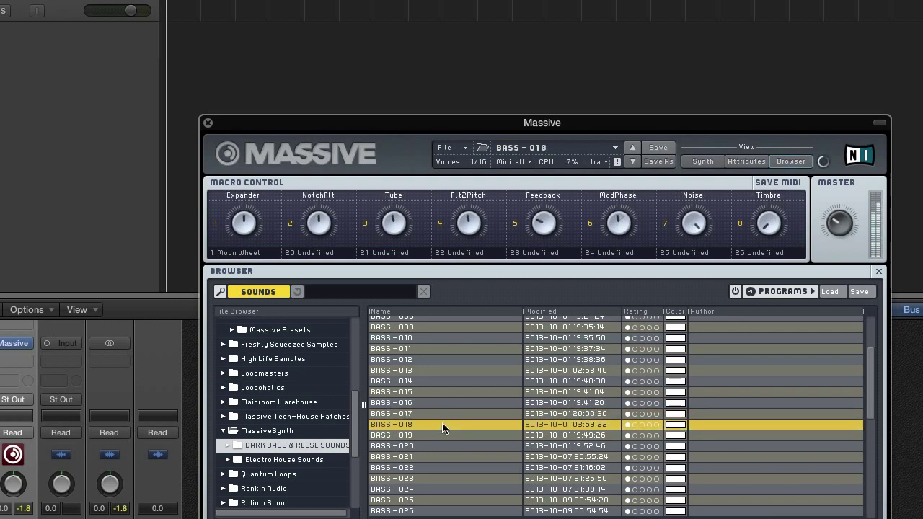
scroll(441, 458, "down", 3)
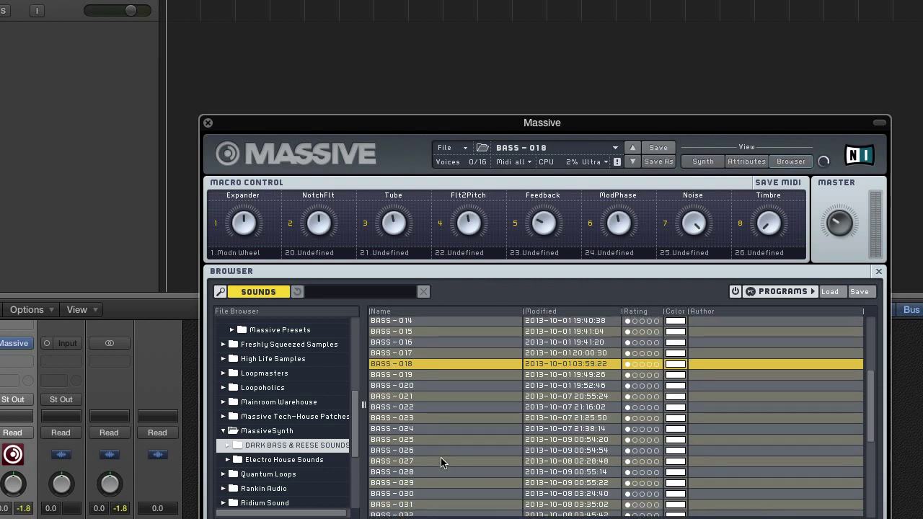
Audition BASS - 022, BASS - 028 and BASS - 032, ending on BASS - 040.
left_click(451, 387)
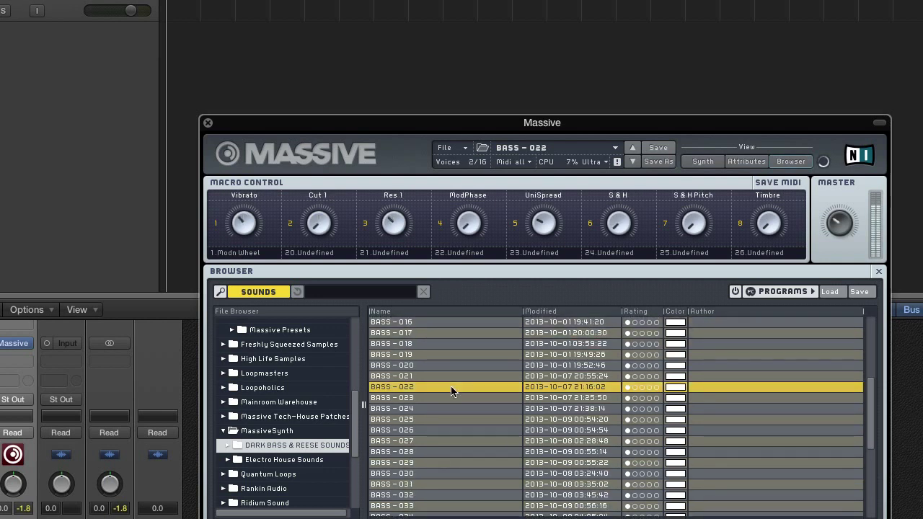
scroll(450, 401, "down", 2)
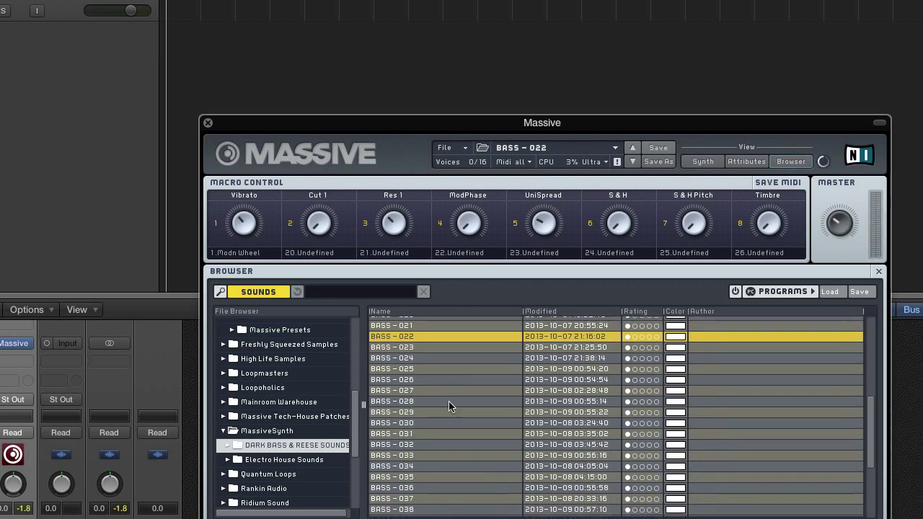
left_click(453, 401)
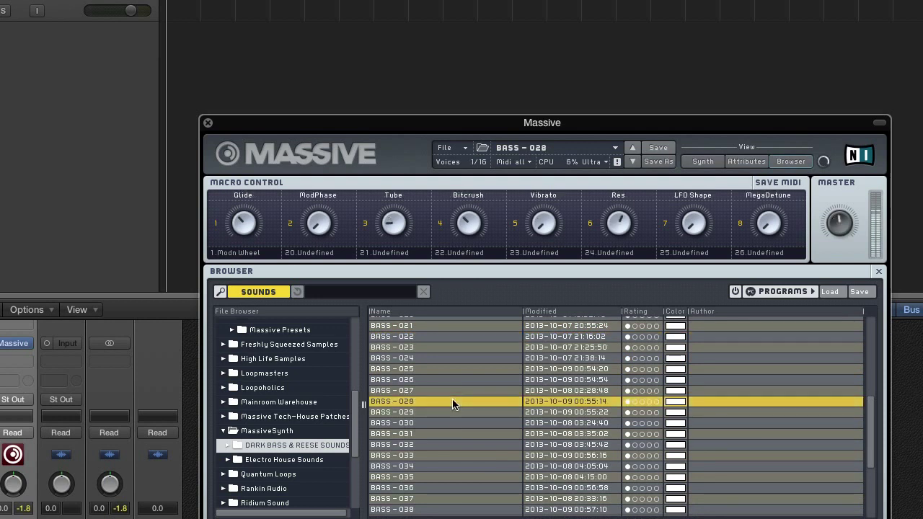
scroll(452, 405, "down", 1)
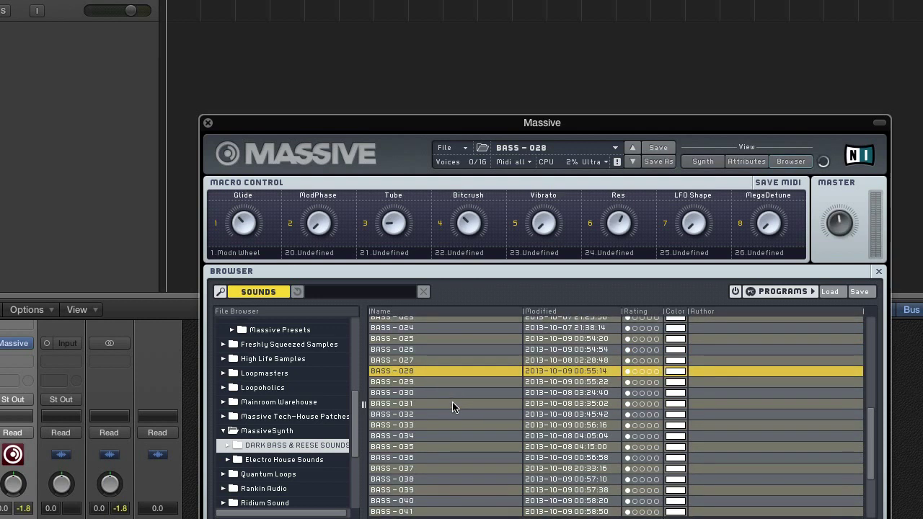
left_click(448, 416)
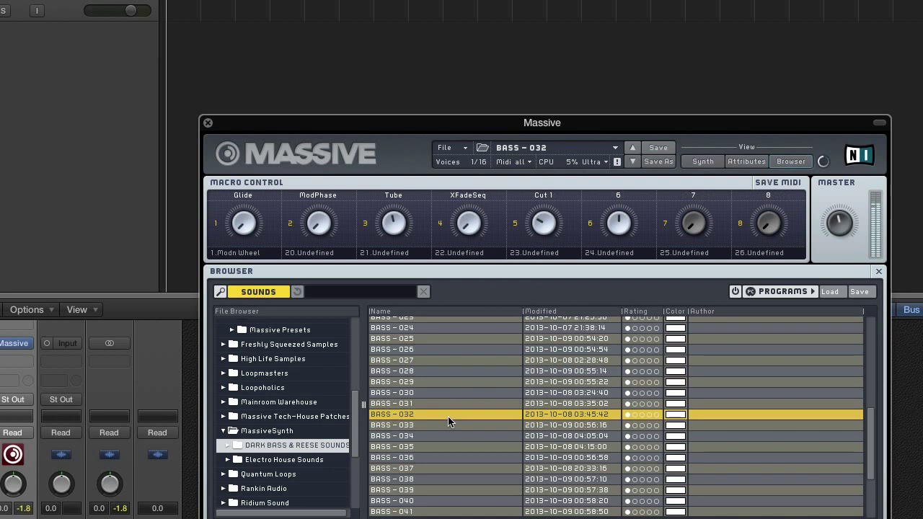
scroll(448, 419, "down", 3)
left_click(450, 403)
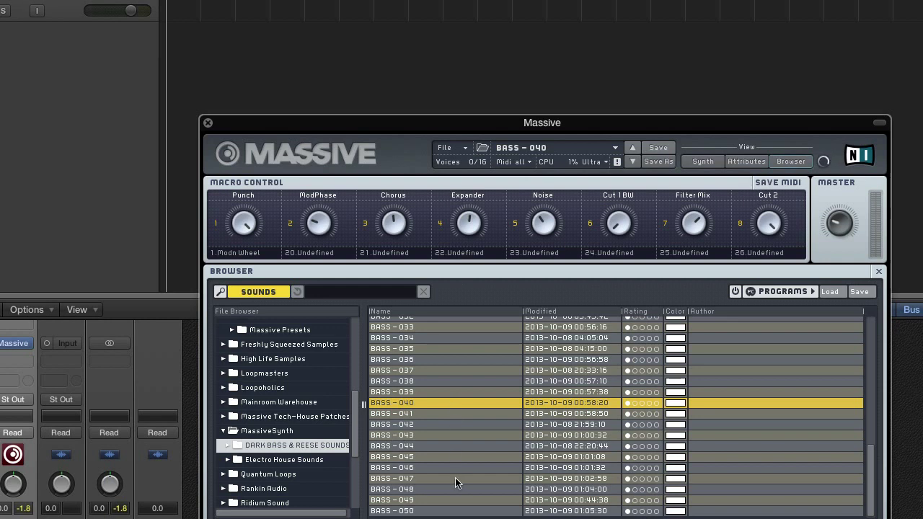
scroll(455, 483, "up", 10)
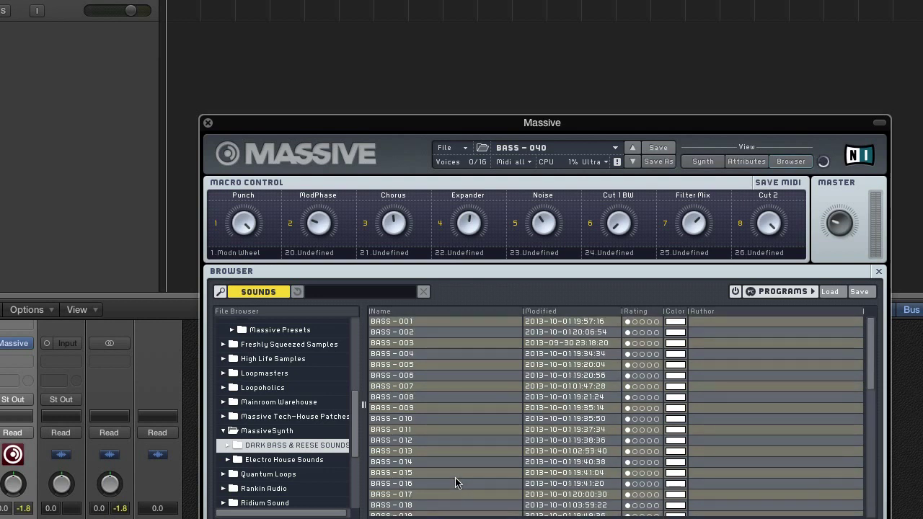
Reload BASS - 001 from the top of the Massive Browser list.
left_click(463, 326)
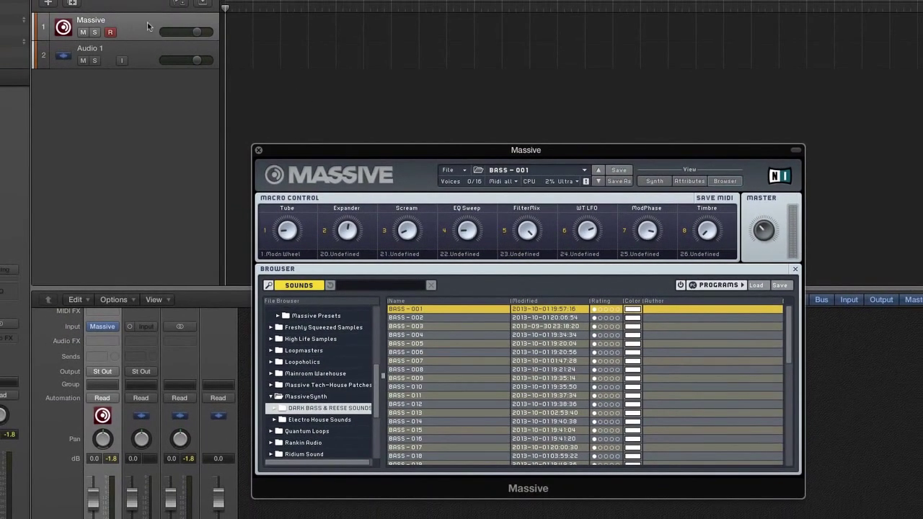
Rename track 1 to 'BASS - 001' and create a second Massive instrument track.
left_click(148, 27)
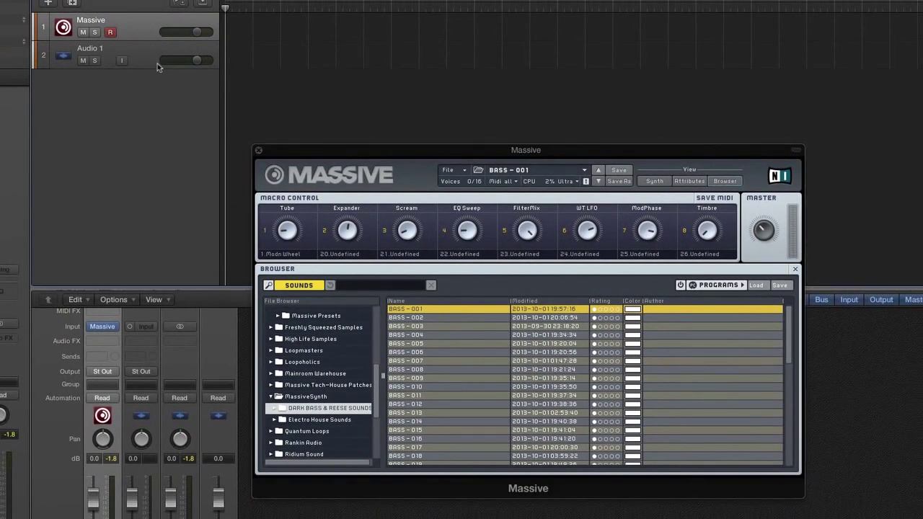
left_click(448, 313)
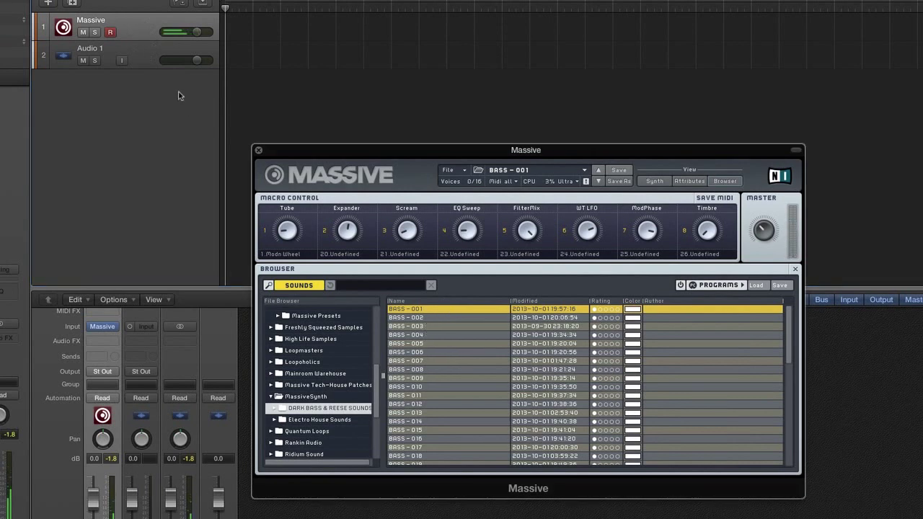
double_click(134, 24)
type("B")
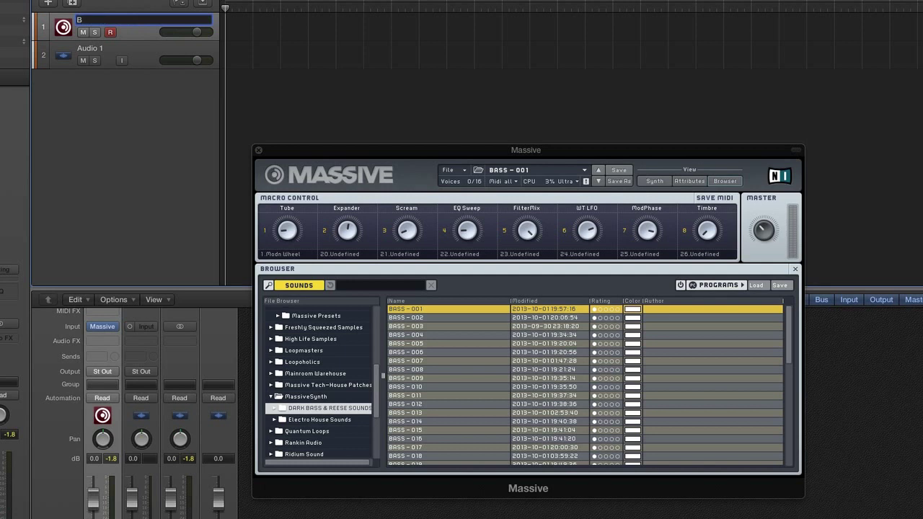
type("ASS - 001")
key("Return")
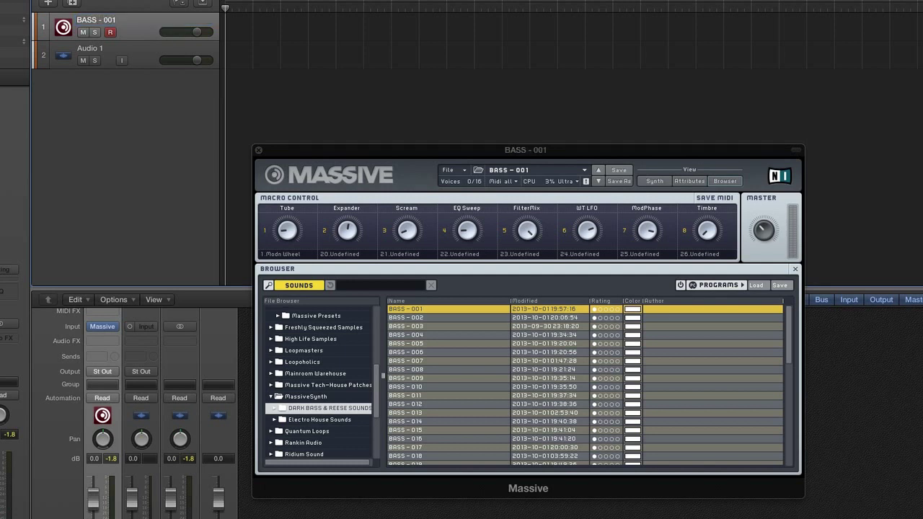
double_click(154, 95)
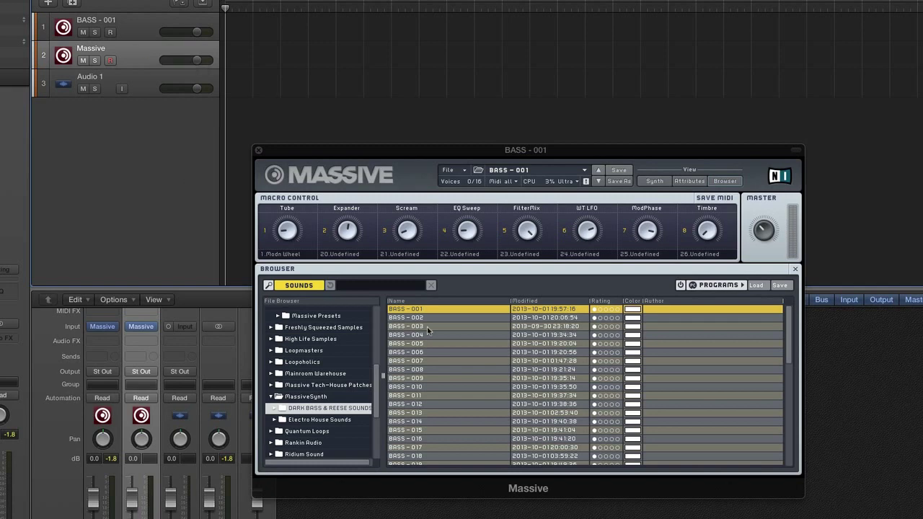
Open the second track's Massive window on-screen and show its preset Browser.
left_click(136, 35)
left_click(136, 48)
left_click(140, 327)
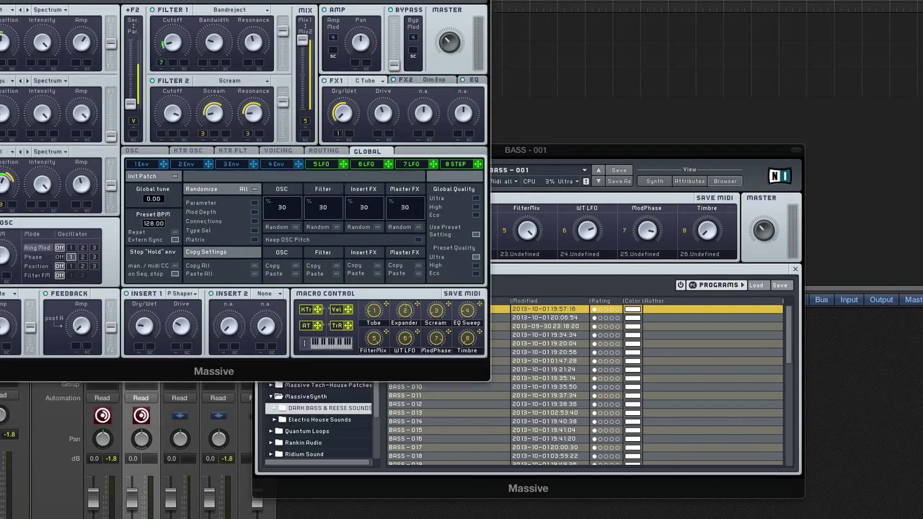
left_click_drag(317, 0, 720, 94)
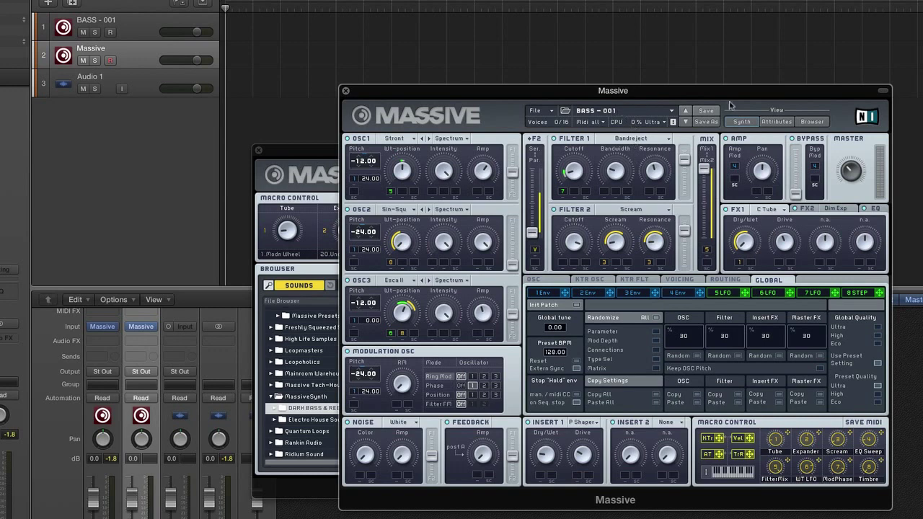
left_click(811, 122)
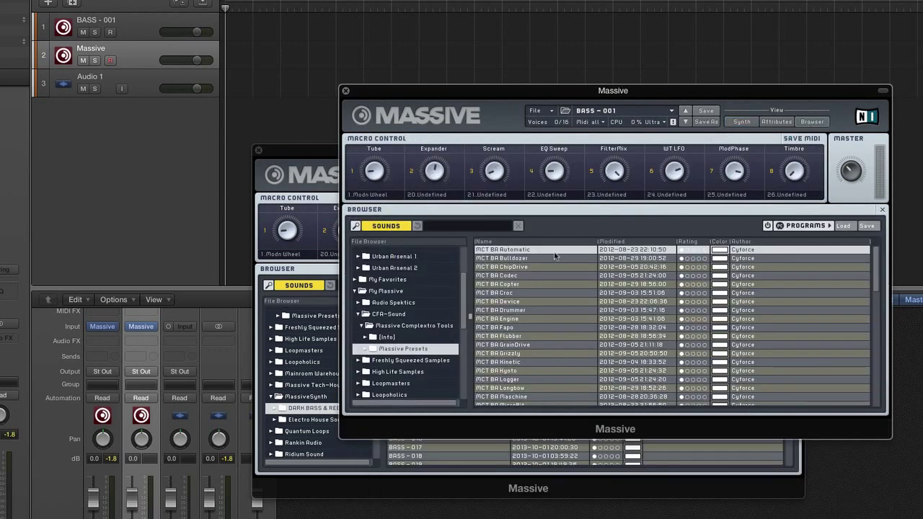
In DARK BASS & REESE SOUNDS, audition BASS - 002, 007, 010, 013 and load BASS - 016.
scroll(420, 360, "down", 5)
scroll(420, 359, "down", 6)
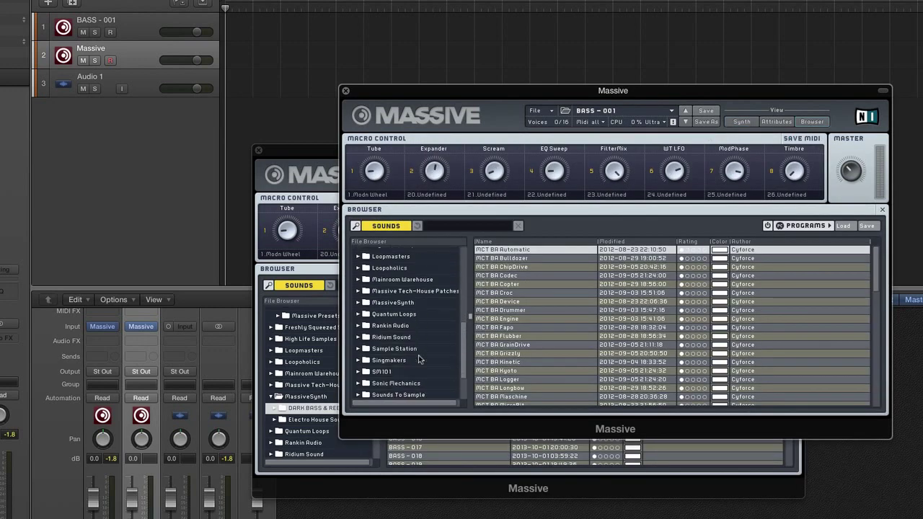
scroll(420, 359, "down", 1)
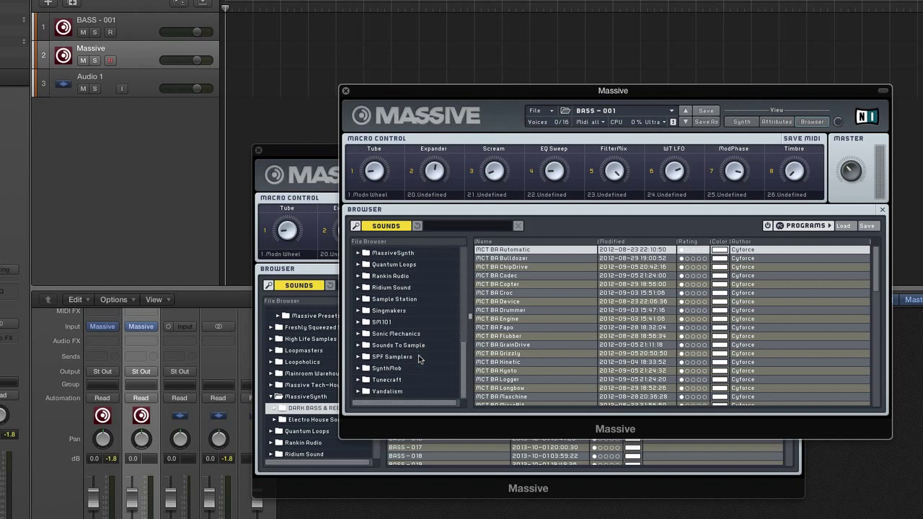
scroll(415, 319, "up", 2)
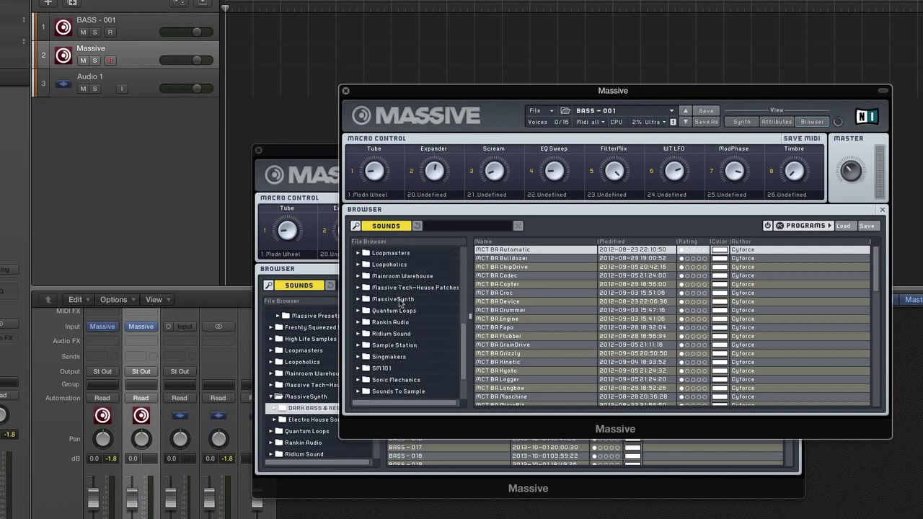
left_click(403, 301)
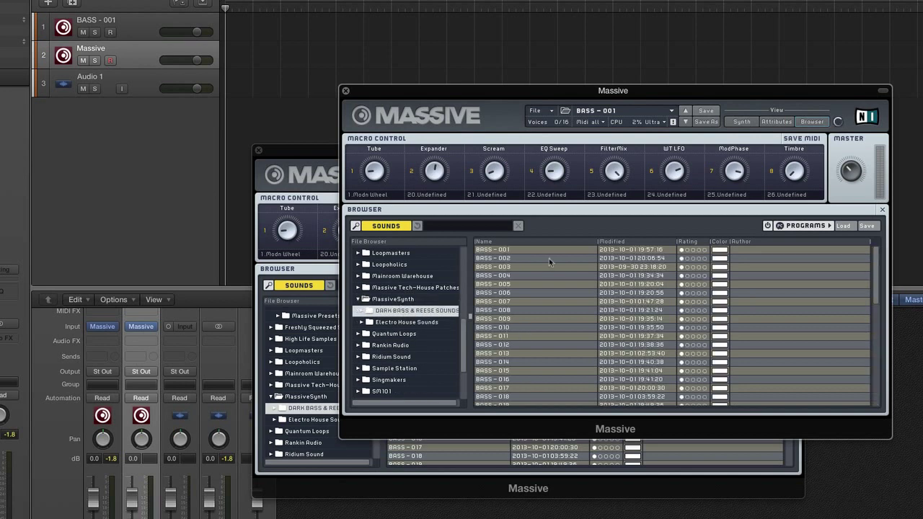
left_click(548, 258)
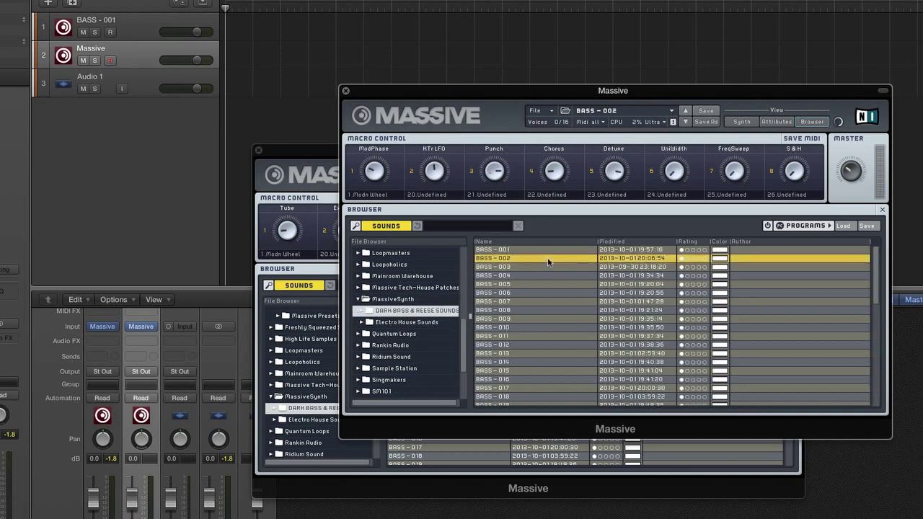
left_click(546, 302)
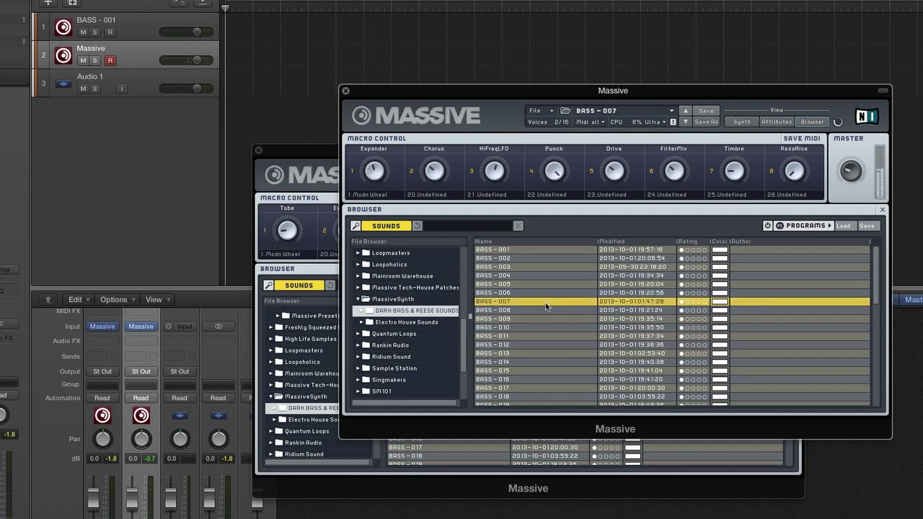
left_click(541, 328)
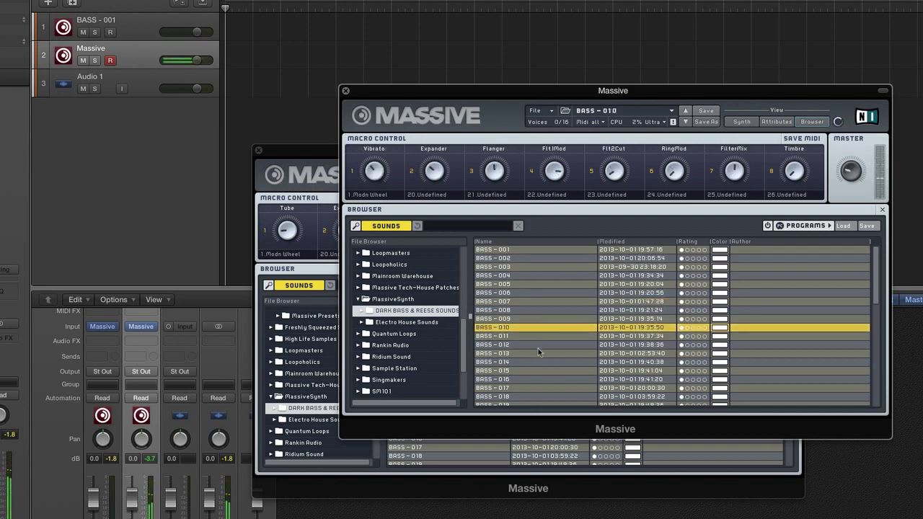
left_click(538, 353)
left_click(532, 378)
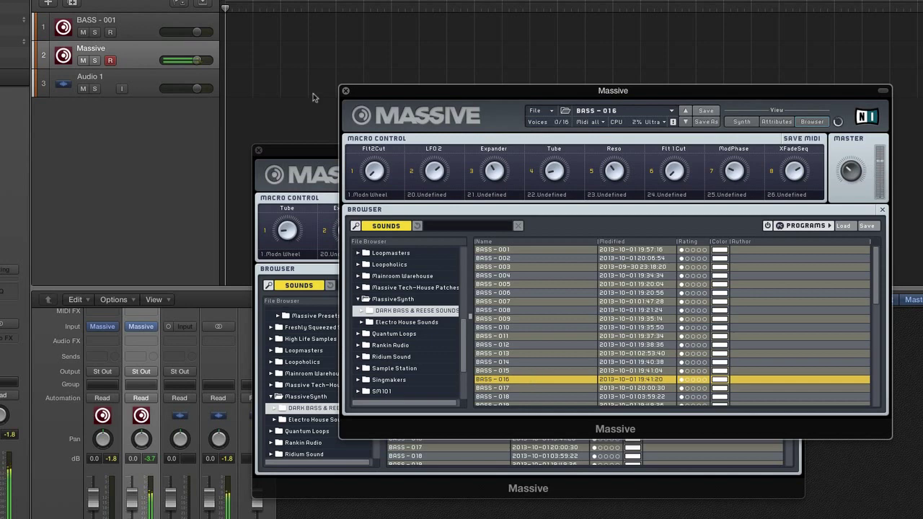
Close the Massive windows, rename track 2 'BASS - 016', and add a third Massive track.
left_click(346, 91)
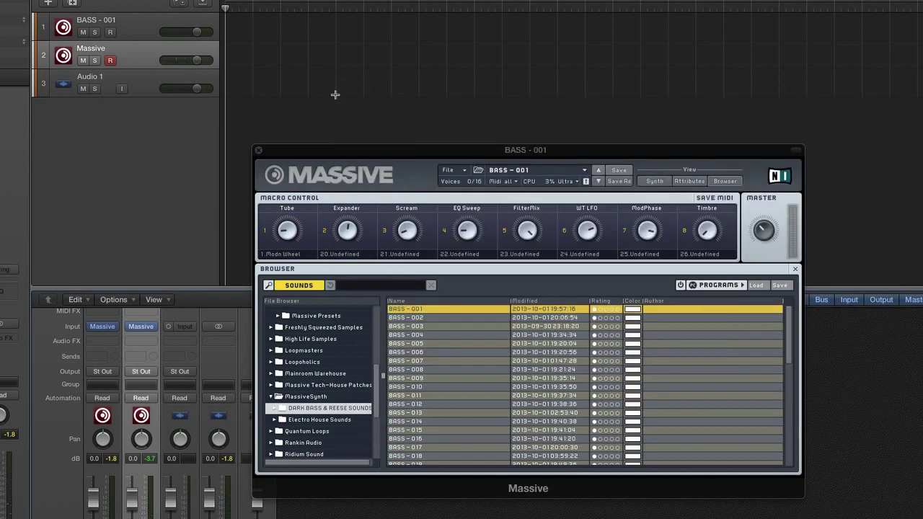
left_click(259, 150)
double_click(106, 49)
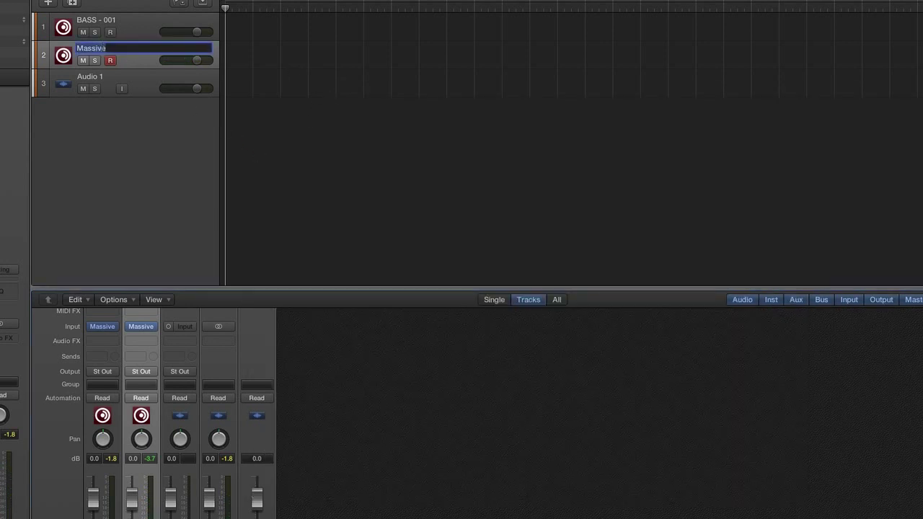
type("BASS - 016")
key("Return")
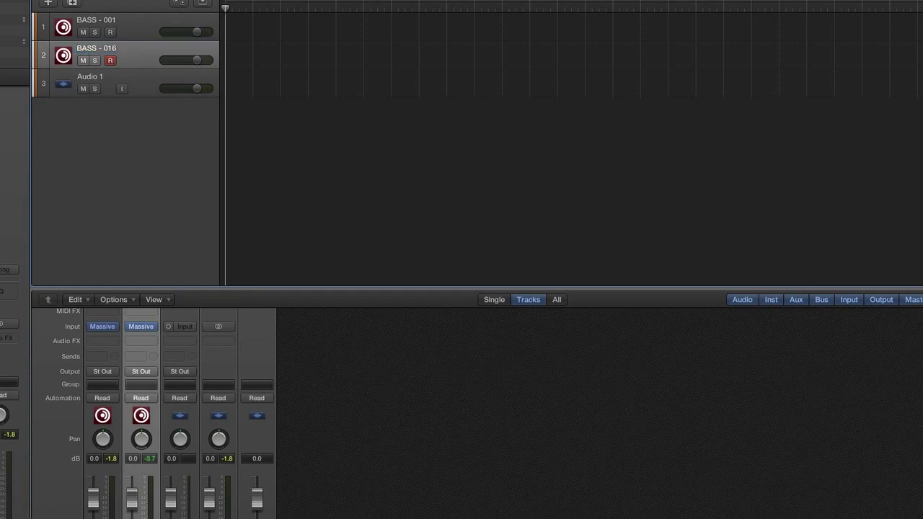
double_click(199, 166)
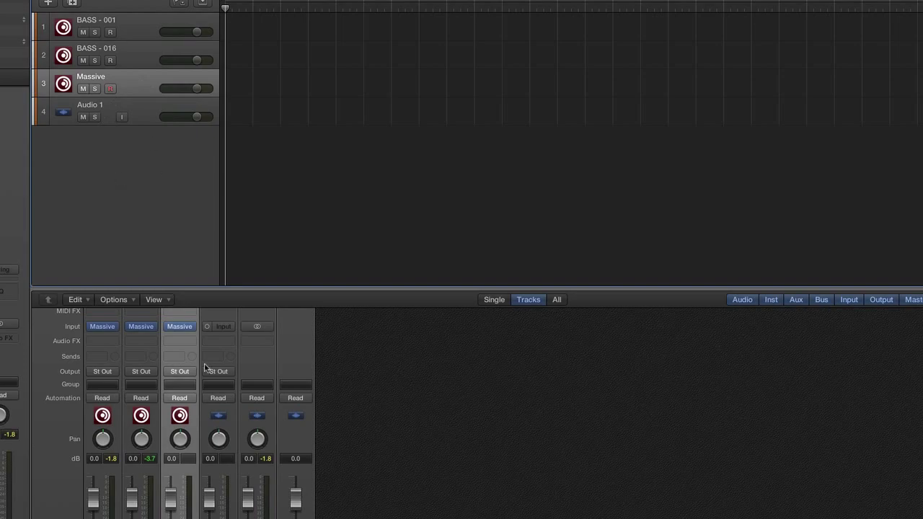
Open the third track's Massive, centre its window, and show the preset Browser.
left_click(181, 327)
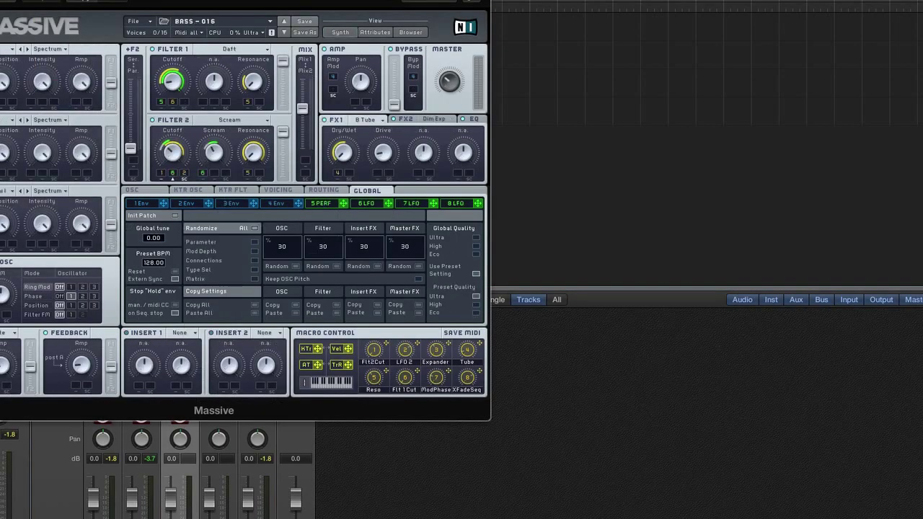
left_click_drag(194, 1, 512, 129)
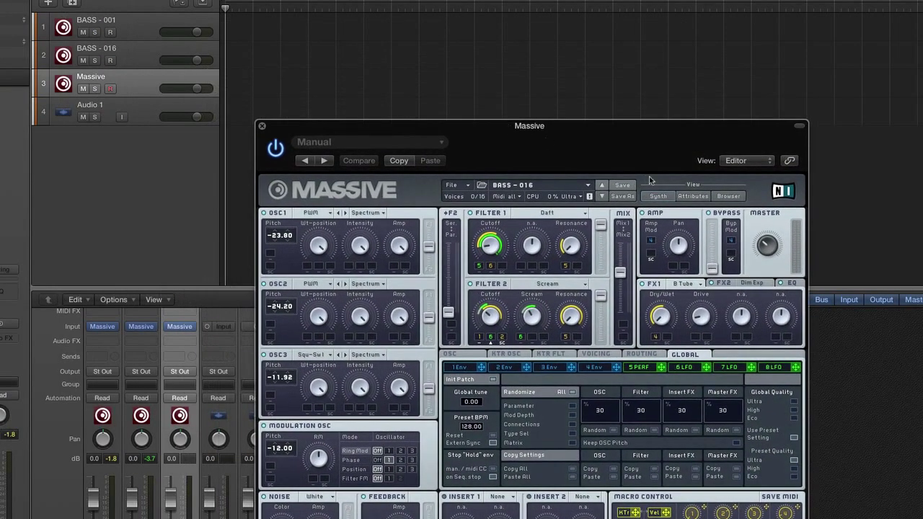
left_click(738, 196)
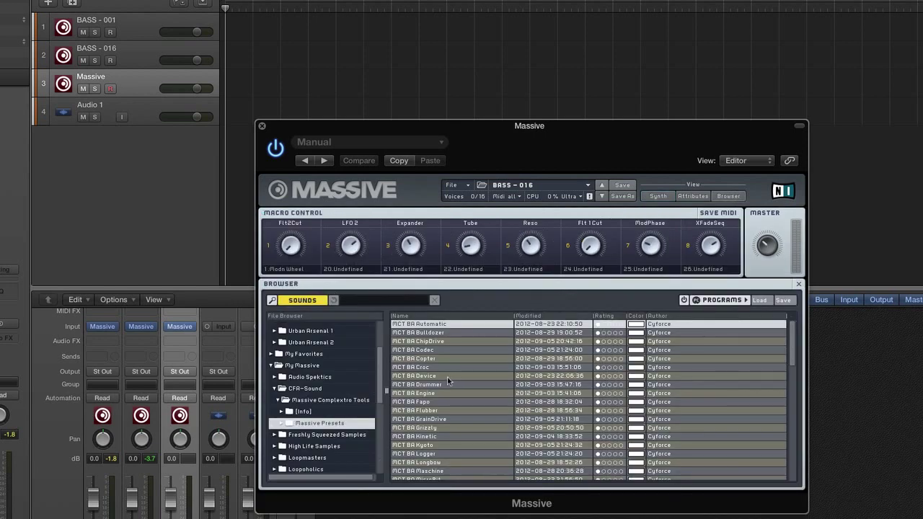
List the MassiveSynth DARK BASS & REESE SOUNDS presets and audition BASS - 017.
scroll(326, 427, "down", 5)
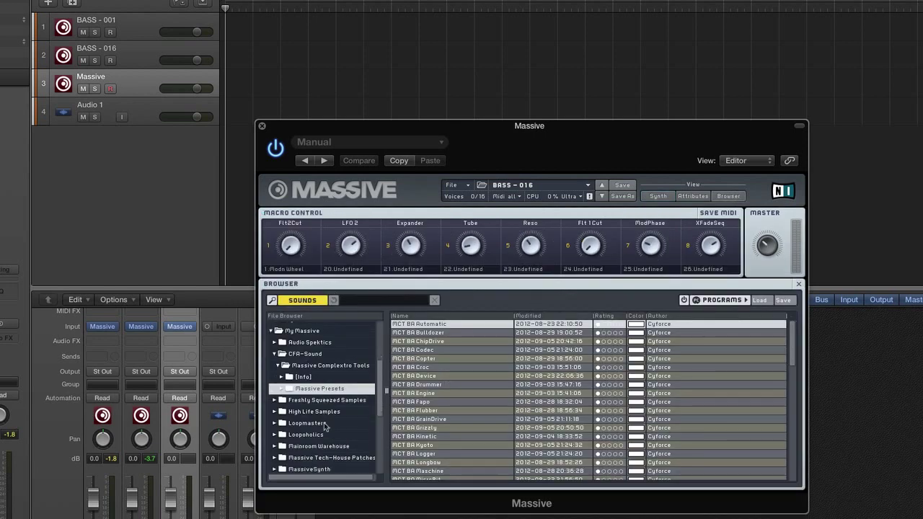
scroll(325, 427, "down", 4)
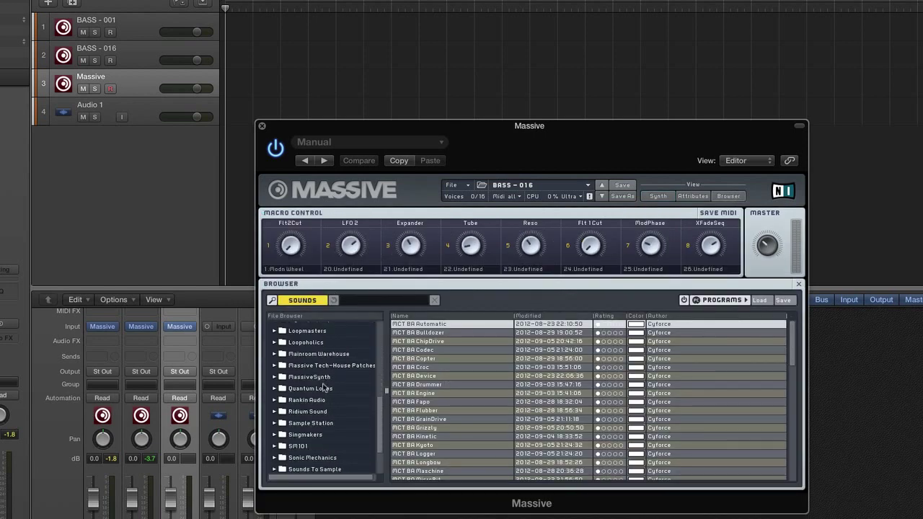
scroll(323, 388, "up", 3)
scroll(324, 388, "up", 1)
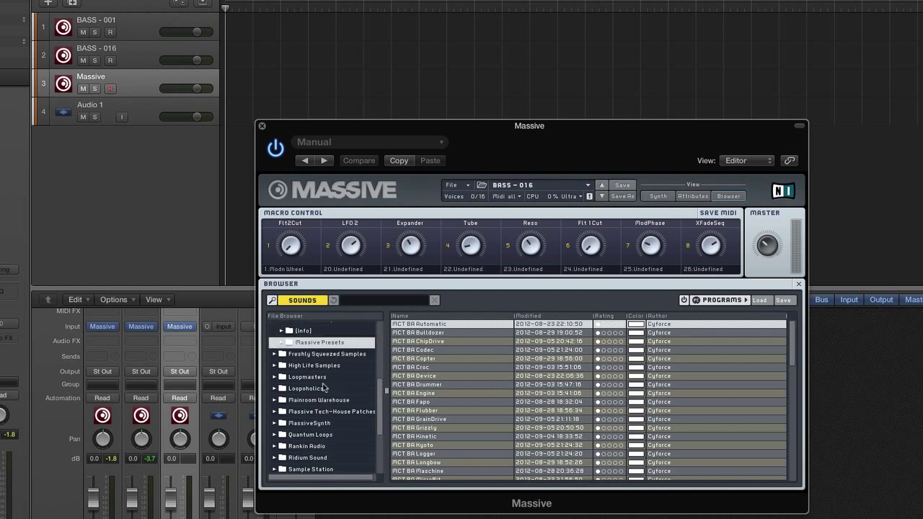
left_click(326, 424)
left_click(333, 435)
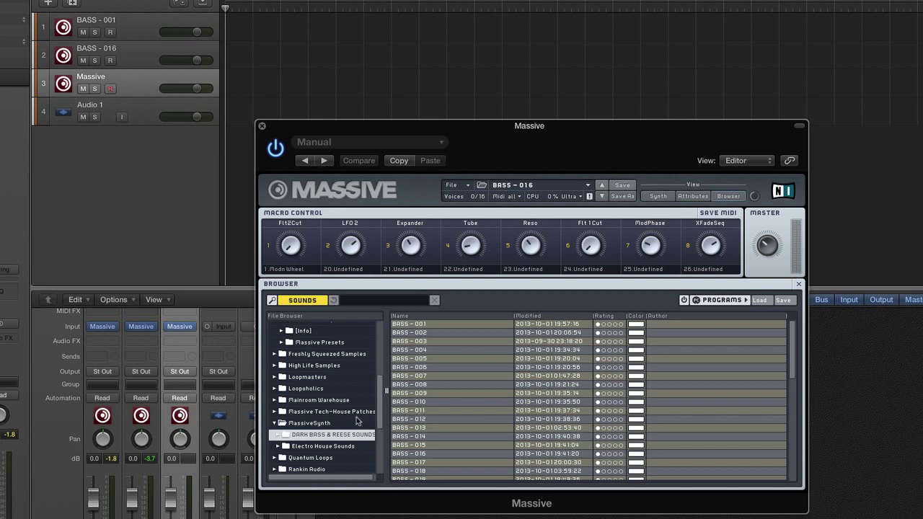
scroll(357, 419, "down", 2)
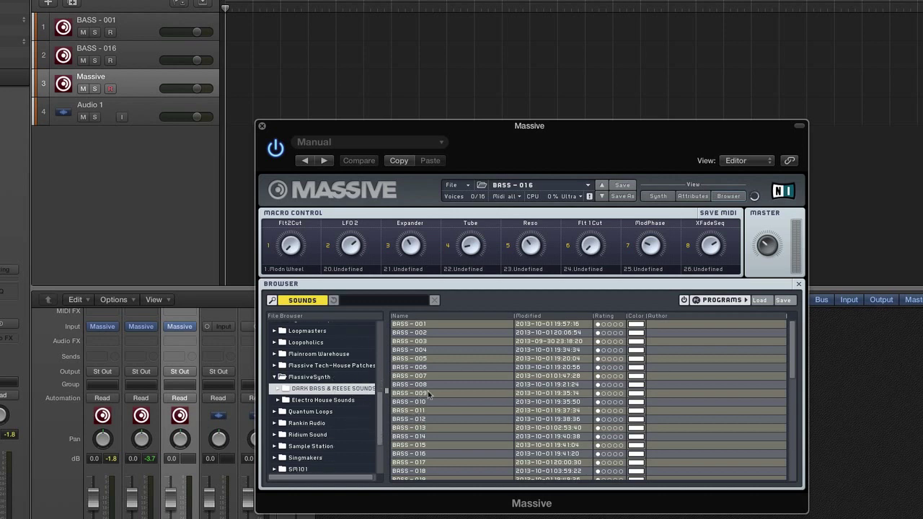
scroll(428, 391, "down", 3)
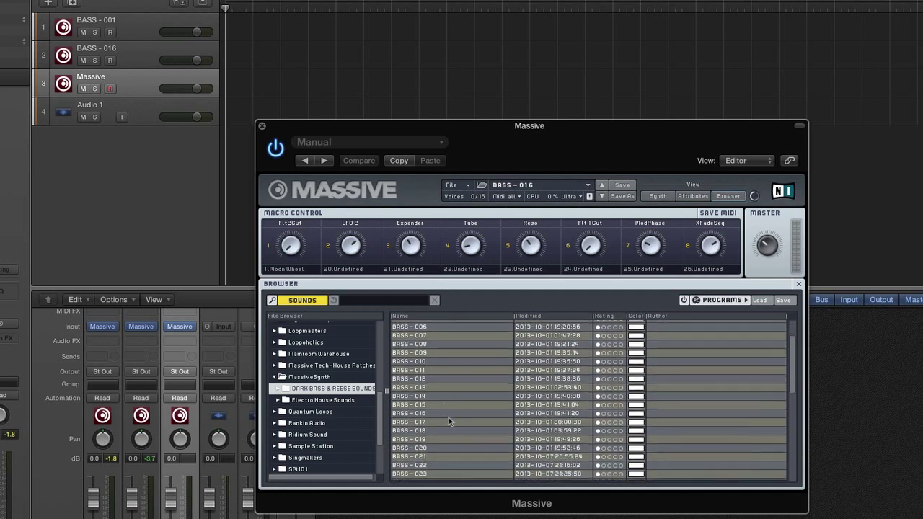
left_click(448, 418)
Audition BASS - 018, 019, 023 and 025 on track 3's Massive.
scroll(449, 418, "down", 3)
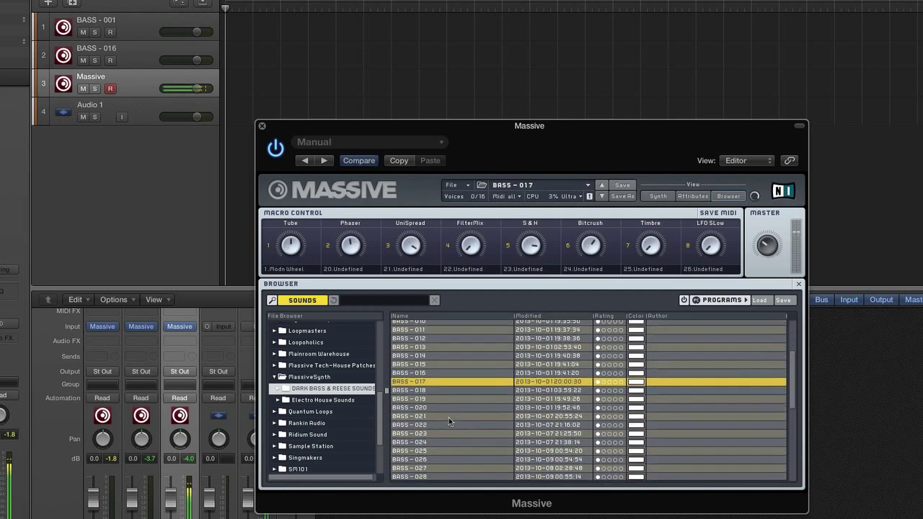
scroll(449, 418, "down", 1)
left_click(454, 380)
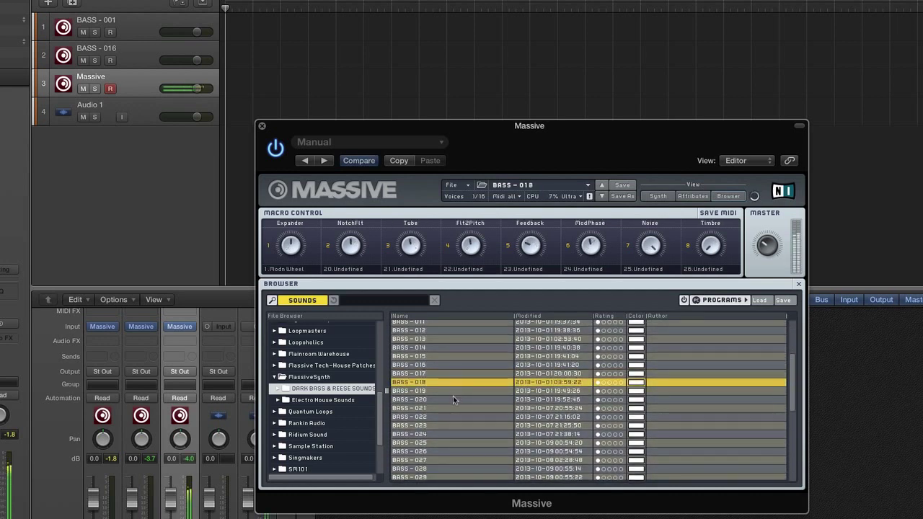
left_click(453, 394)
scroll(453, 394, "down", 1)
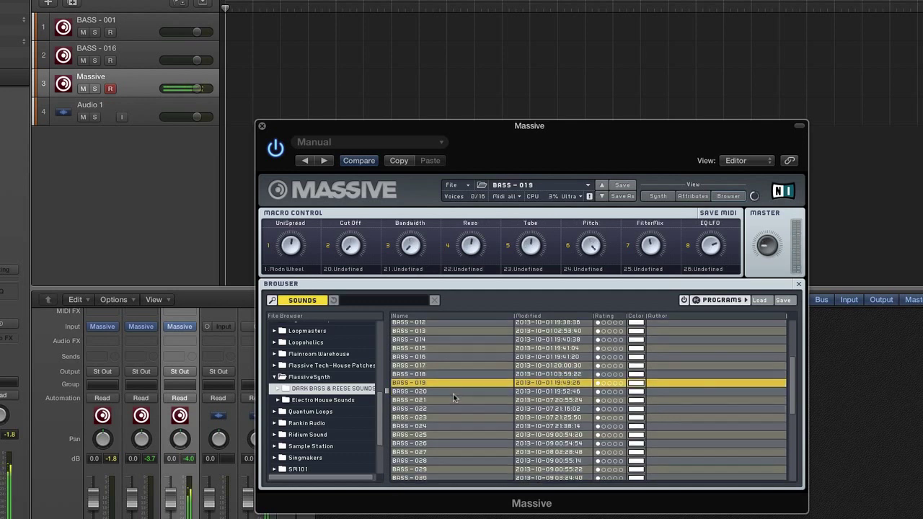
scroll(453, 394, "down", 3)
left_click(455, 379)
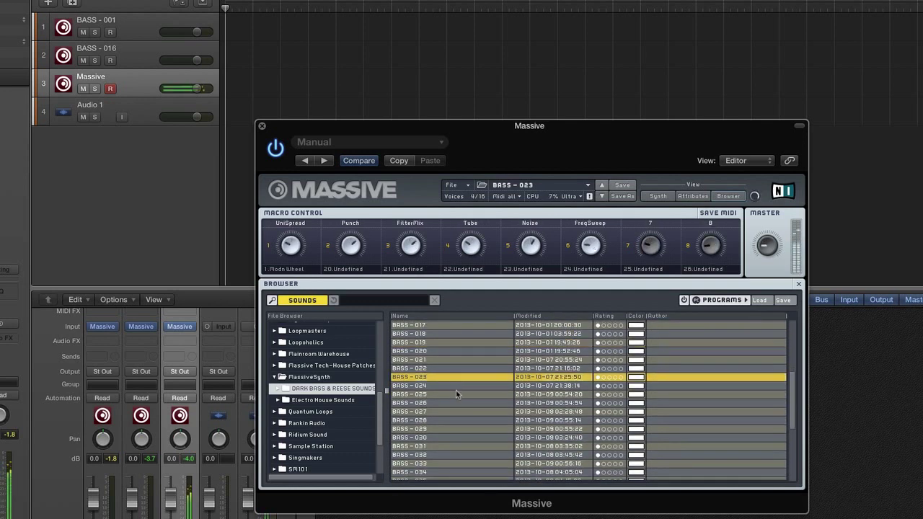
left_click(458, 394)
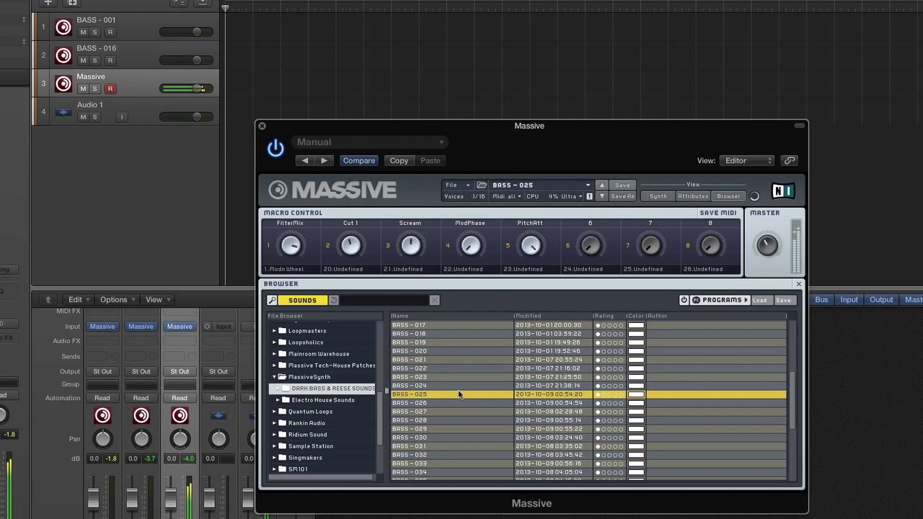
Audition BASS - 026, 028, 029 and 030, then settle on BASS - 040.
scroll(458, 392, "down", 3)
left_click(458, 373)
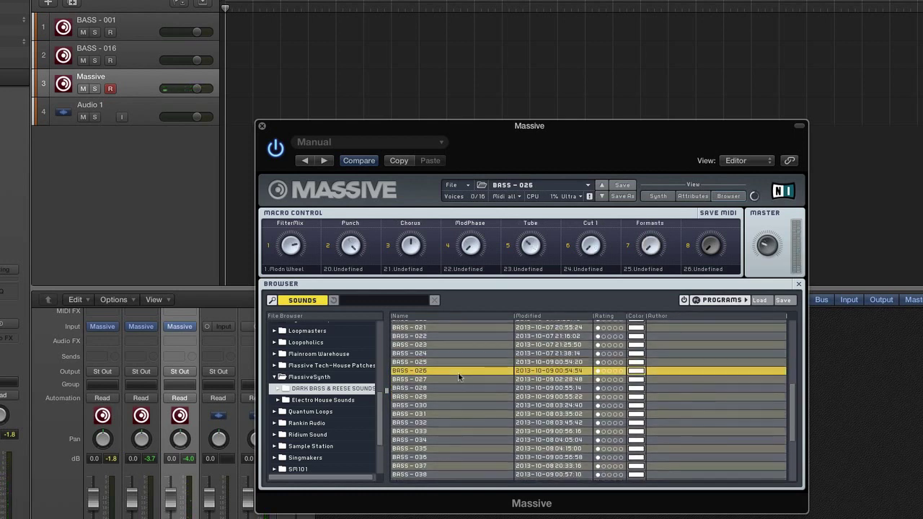
left_click(458, 387)
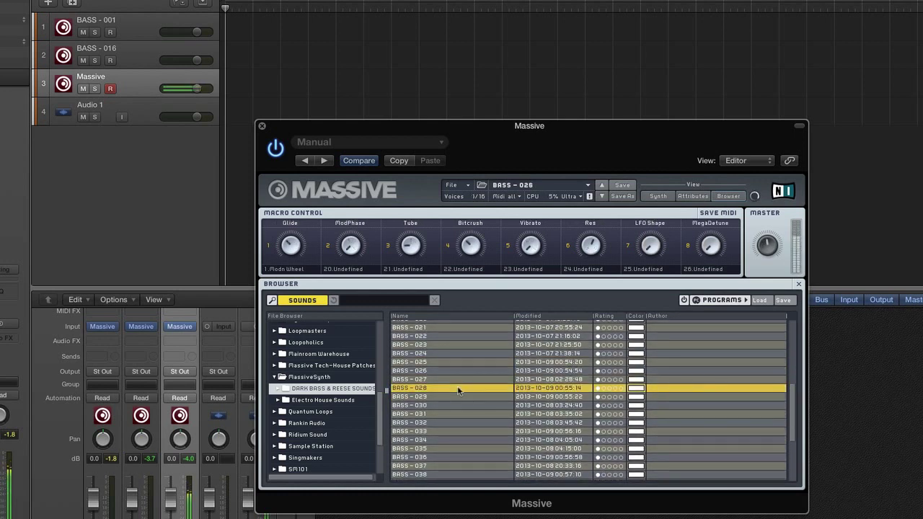
scroll(458, 390, "down", 3)
left_click(464, 373)
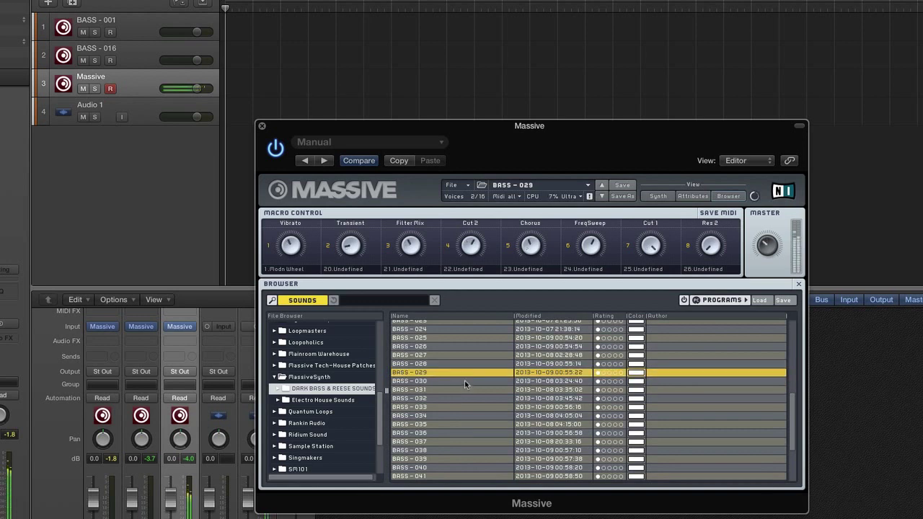
left_click(465, 383)
scroll(465, 377, "down", 2)
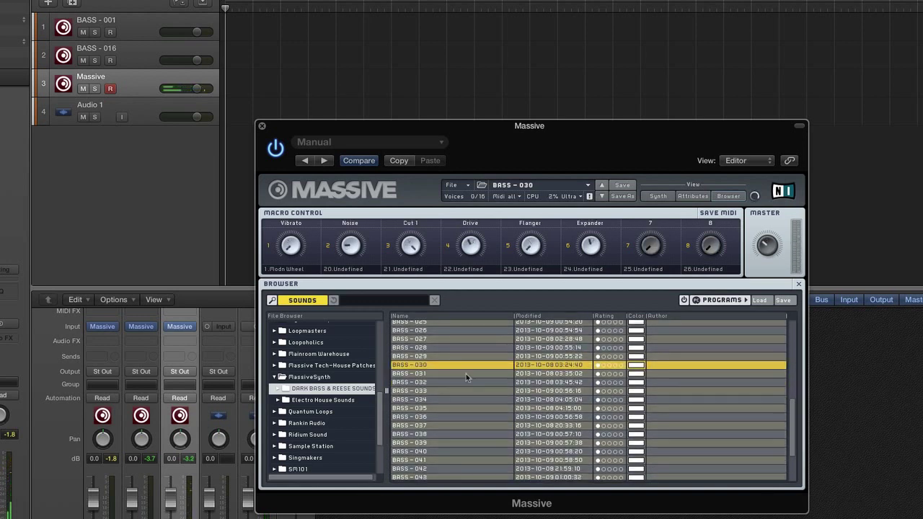
left_click(458, 450)
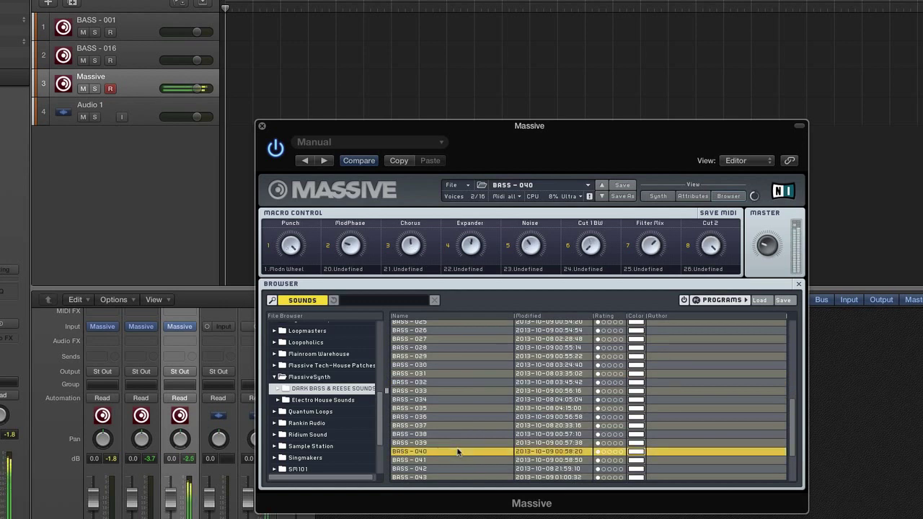
scroll(458, 451, "down", 4)
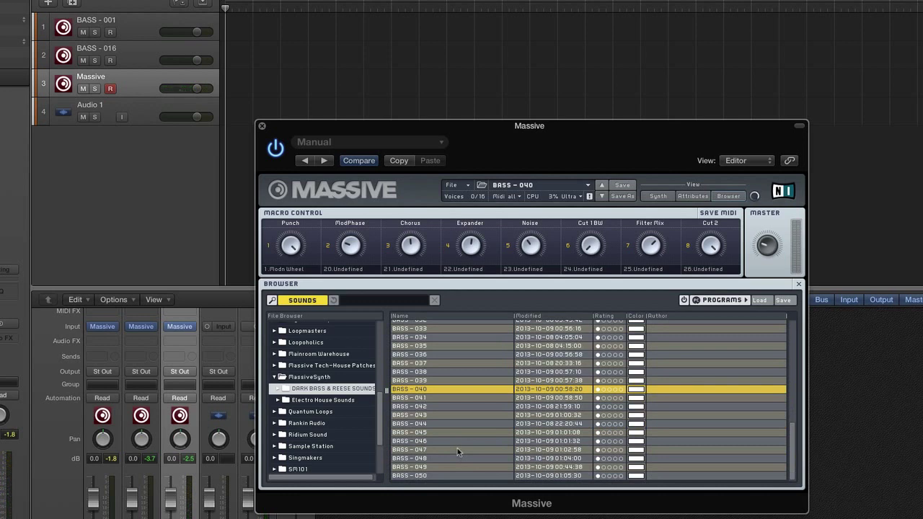
Rename track 3 'BASS - 040', add a fourth Massive track with Cmd+D, and close the plugin window.
double_click(99, 77)
type("Ba")
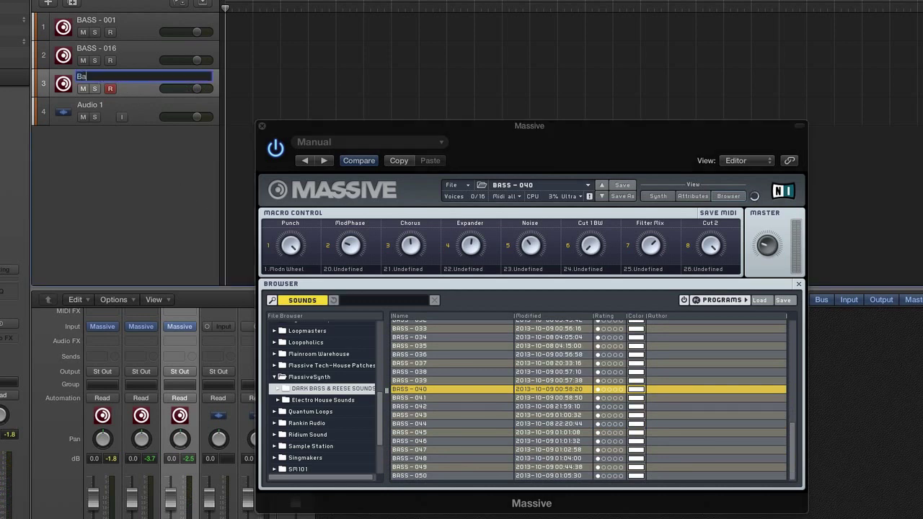
type("ss")
key("BackSpace")
key("BackSpace")
key("BackSpace")
type("ASS - 040")
key("Return")
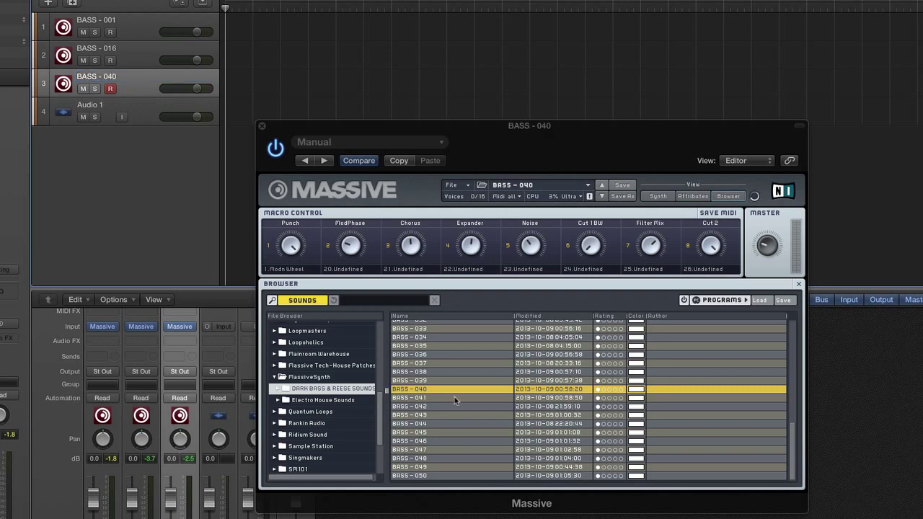
key("super+d")
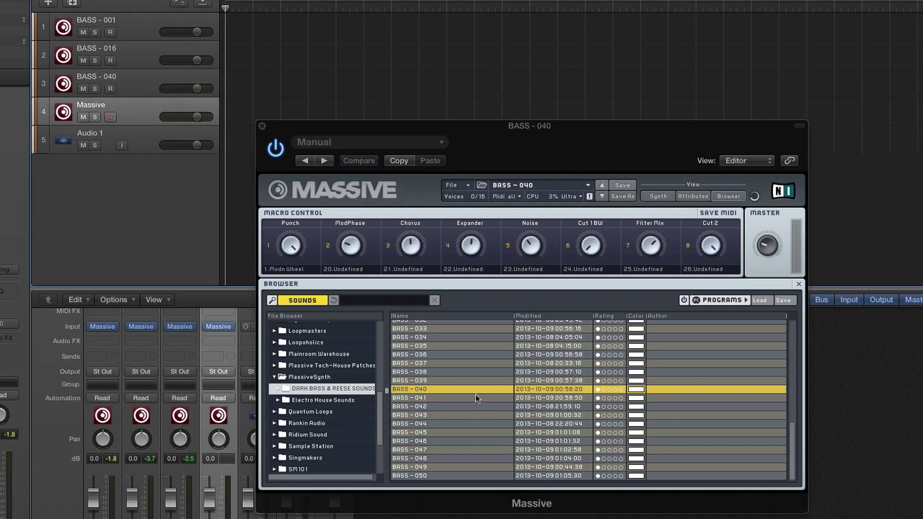
left_click(263, 126)
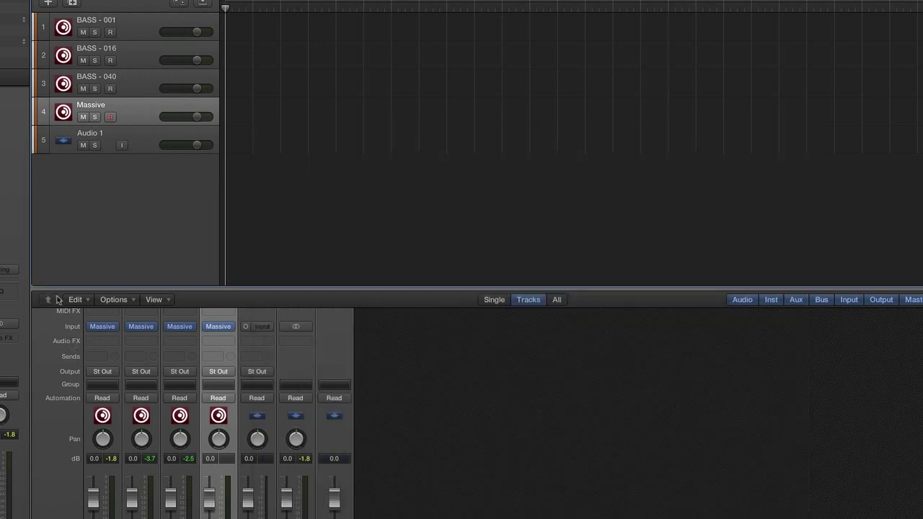
Open track 4's Massive, centre its window, and list the MassiveSynth DARK BASS & REESE SOUNDS presets.
left_click(220, 329)
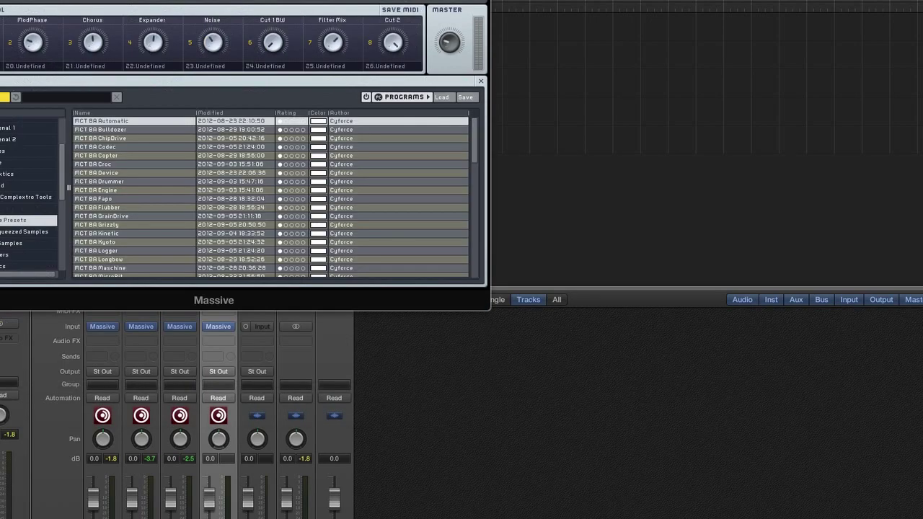
left_click_drag(347, 0, 572, 166)
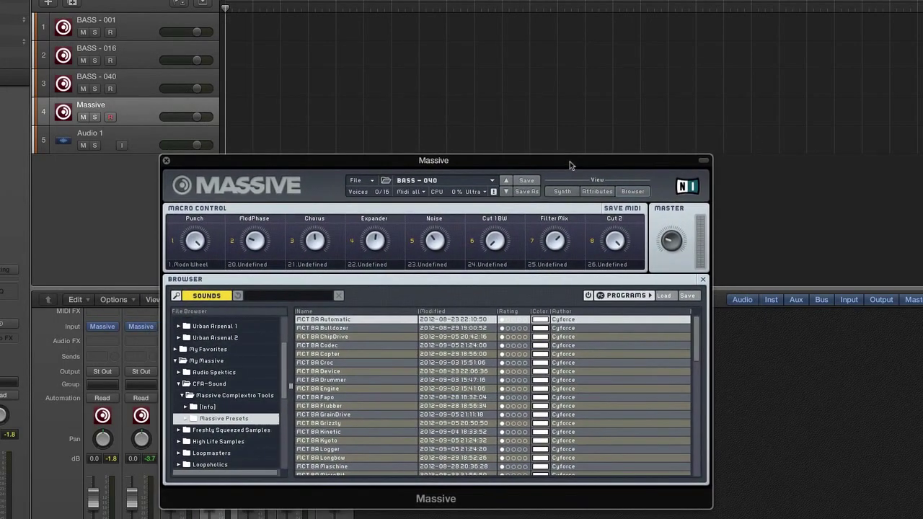
scroll(213, 418, "down", 5)
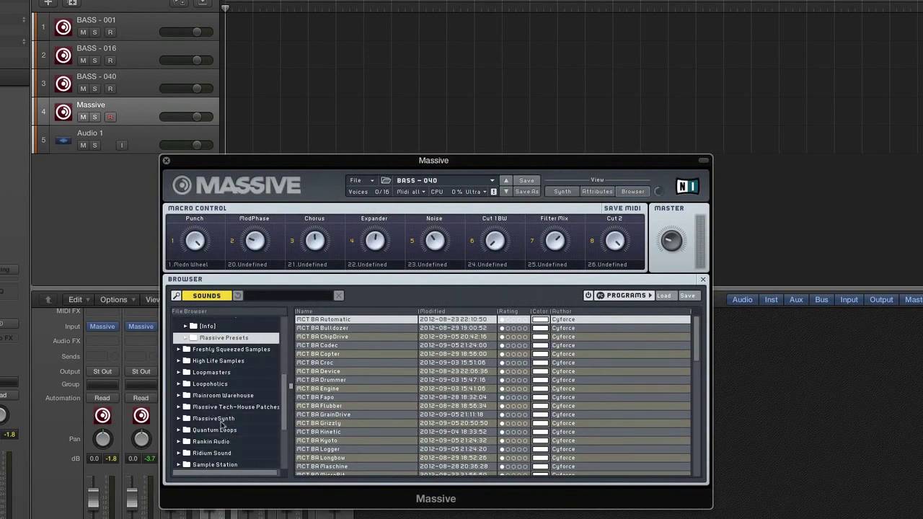
left_click(223, 421)
left_click(226, 431)
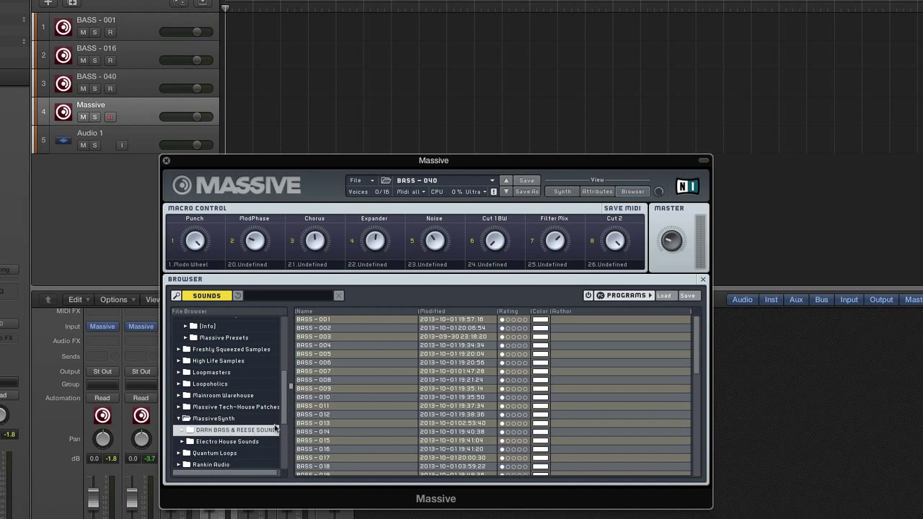
scroll(350, 442, "down", 10)
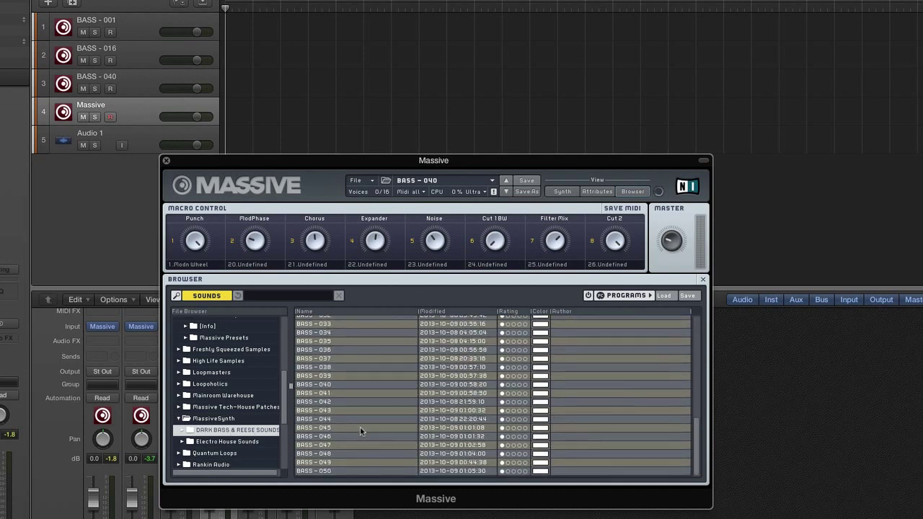
Audition BASS - 045 through 050, then BASS - 044, 037 and 036.
left_click(360, 428)
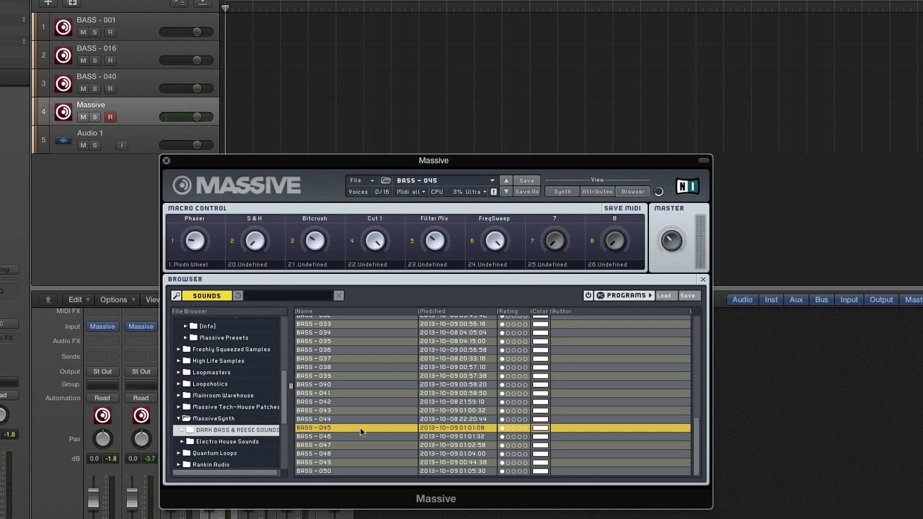
left_click(358, 436)
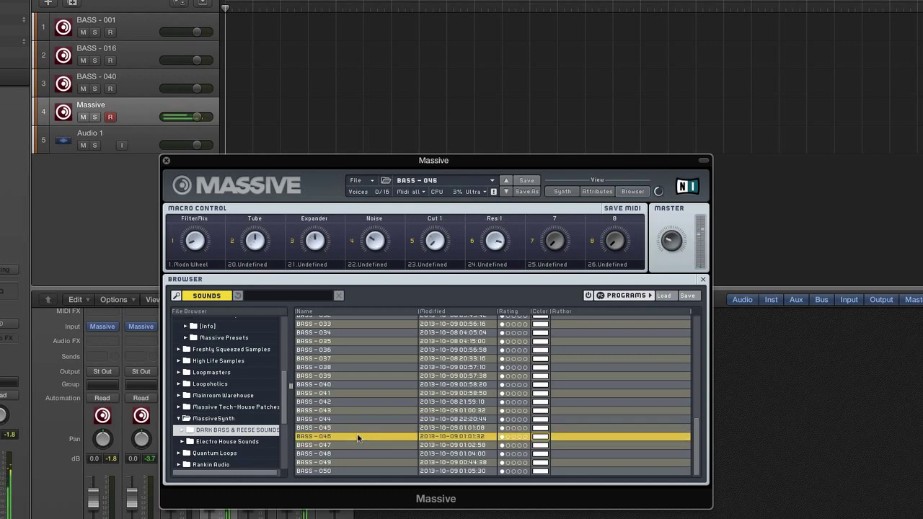
left_click(359, 447)
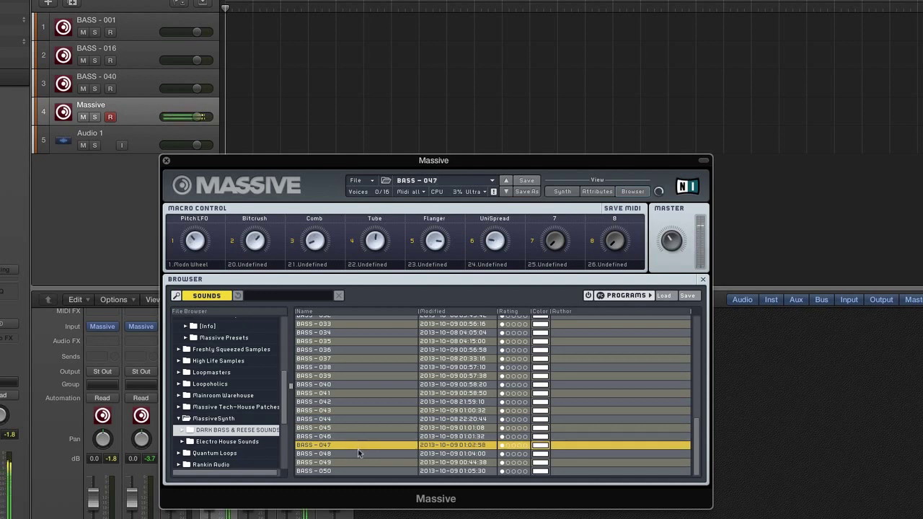
left_click(358, 455)
left_click(360, 463)
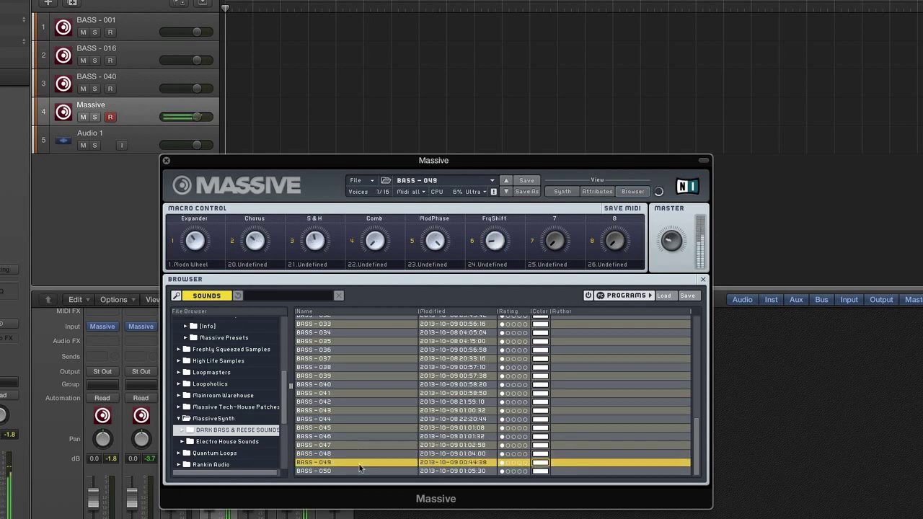
left_click(359, 471)
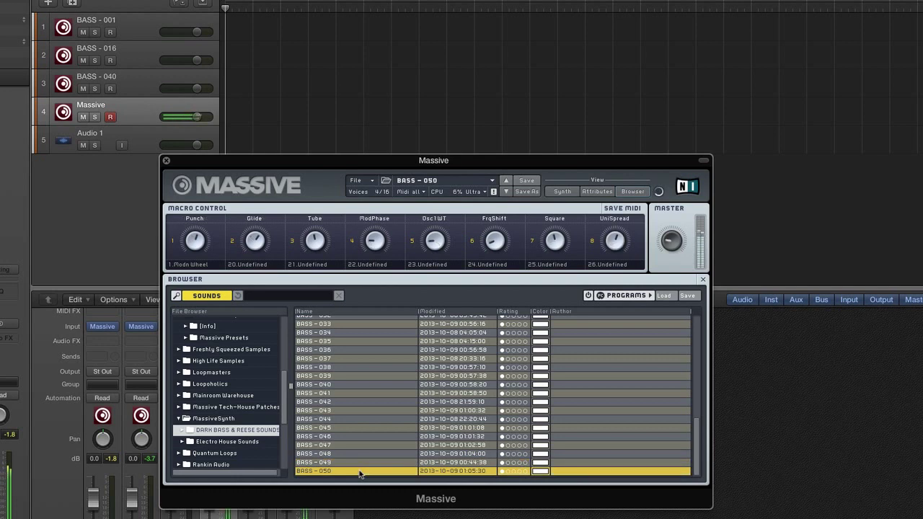
left_click(359, 419)
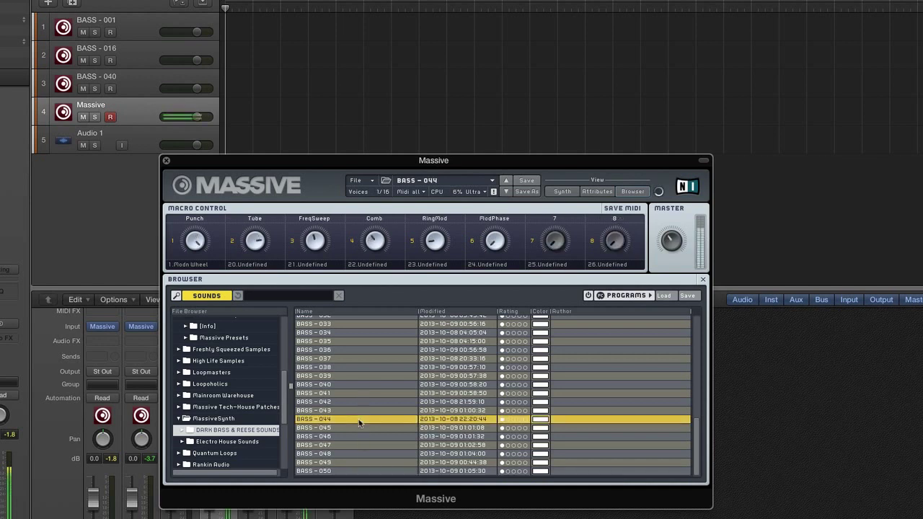
left_click(360, 358)
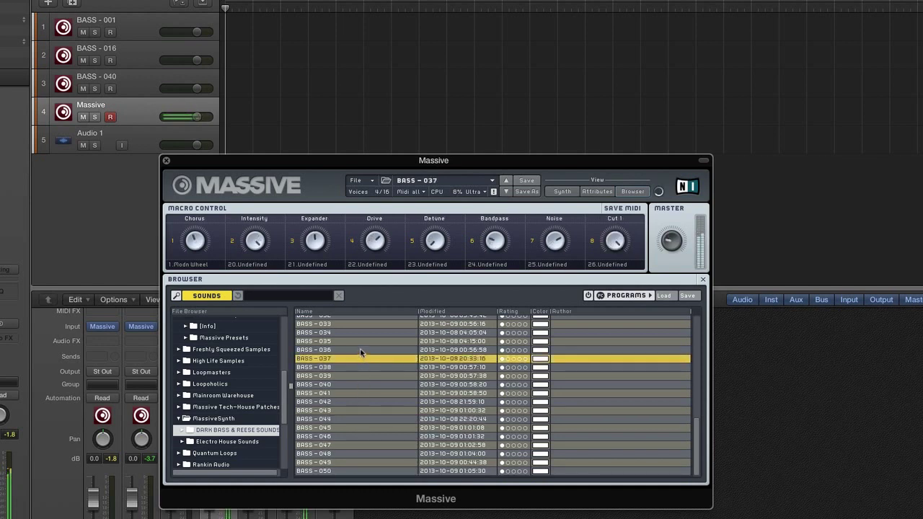
left_click(361, 351)
Audition BASS - 031, 024, 025 and 011, then load BASS - 008.
scroll(360, 352, "up", 3)
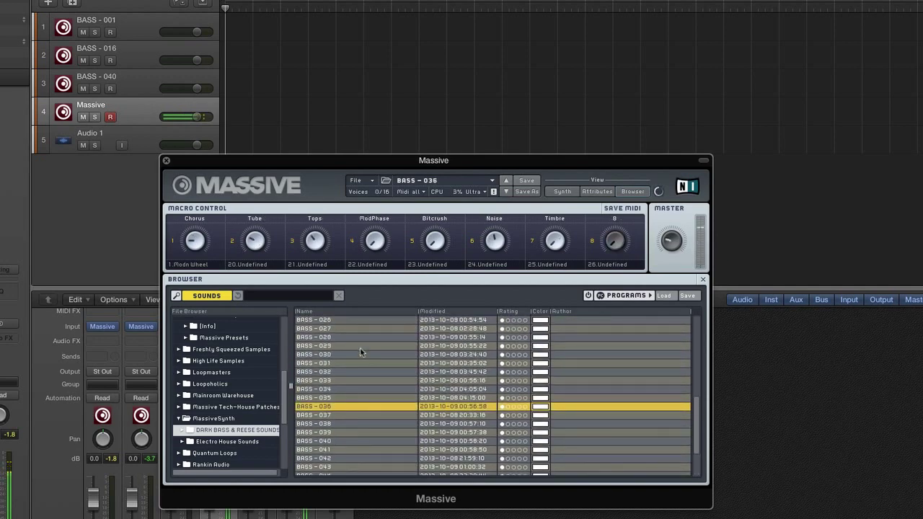
left_click(355, 363)
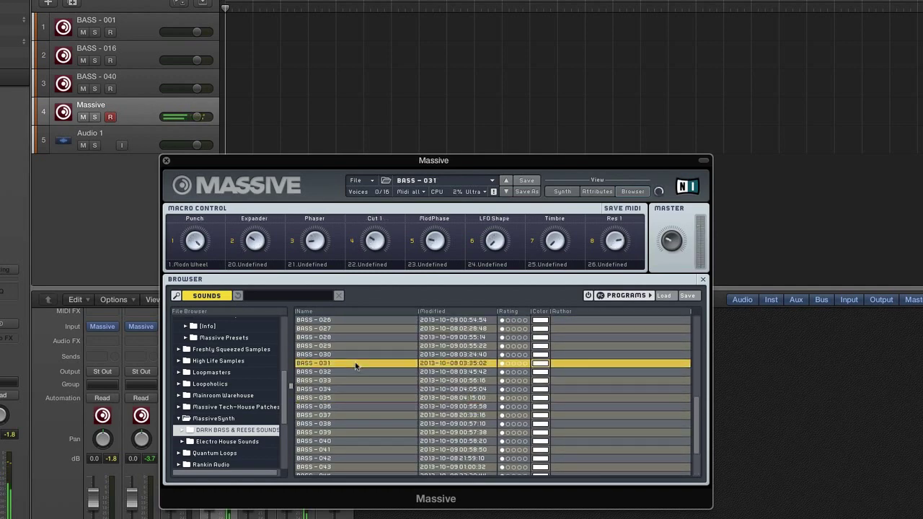
scroll(355, 365, "up", 3)
left_click(355, 362)
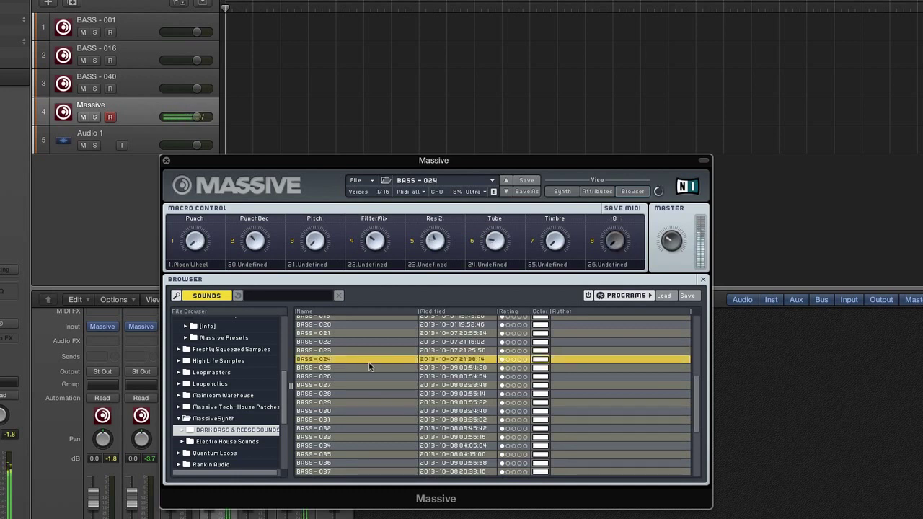
left_click(369, 368)
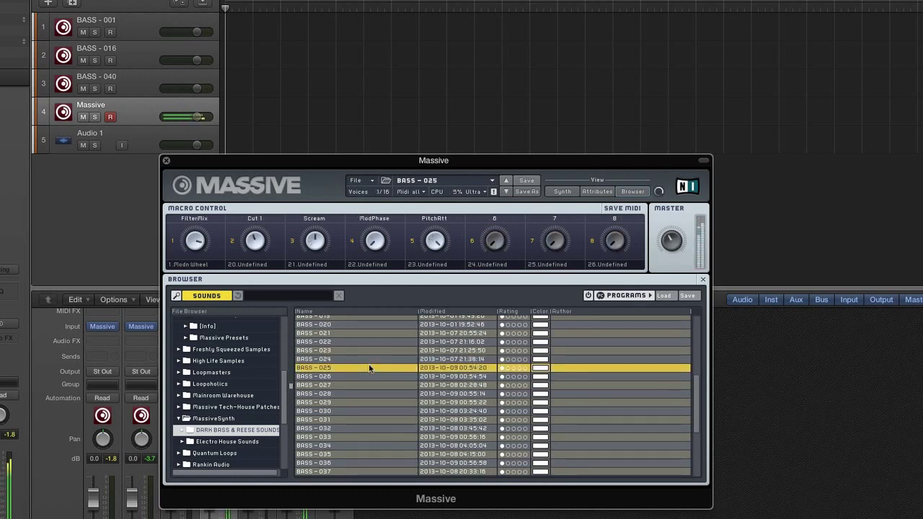
scroll(369, 368, "up", 3)
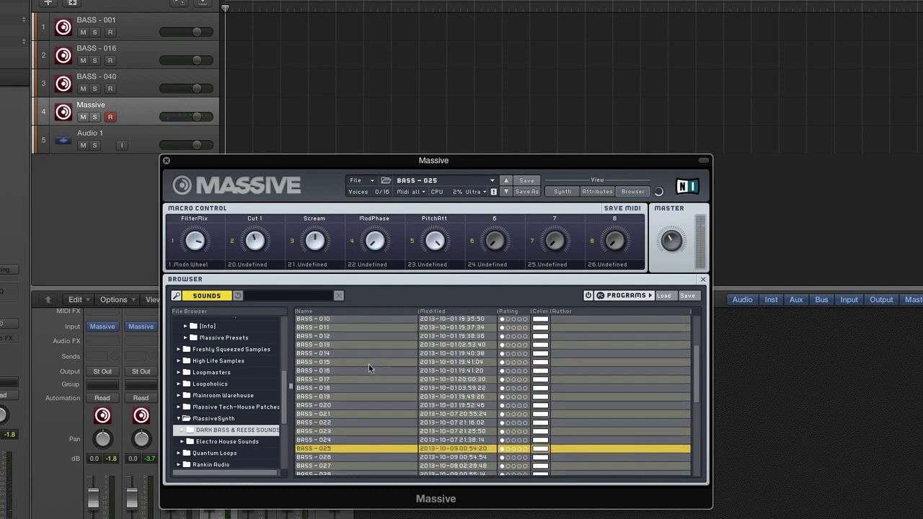
scroll(368, 363, "up", 2)
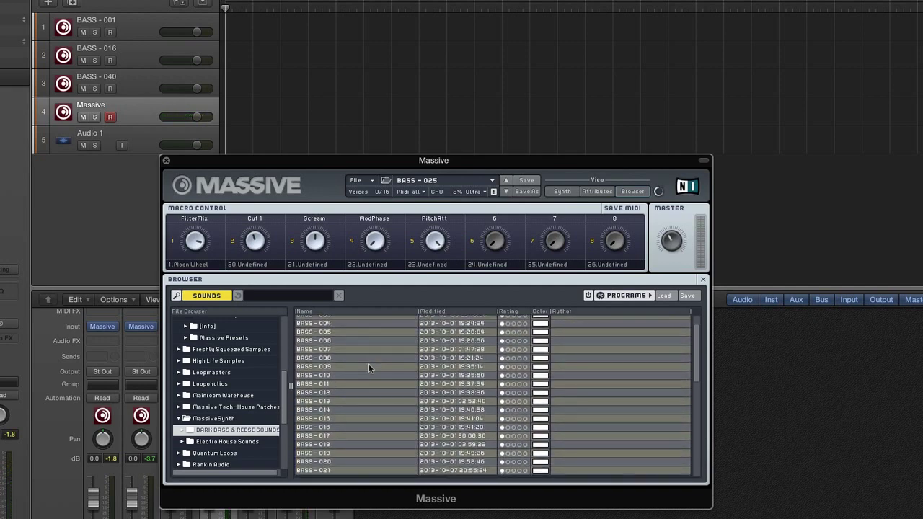
left_click(361, 385)
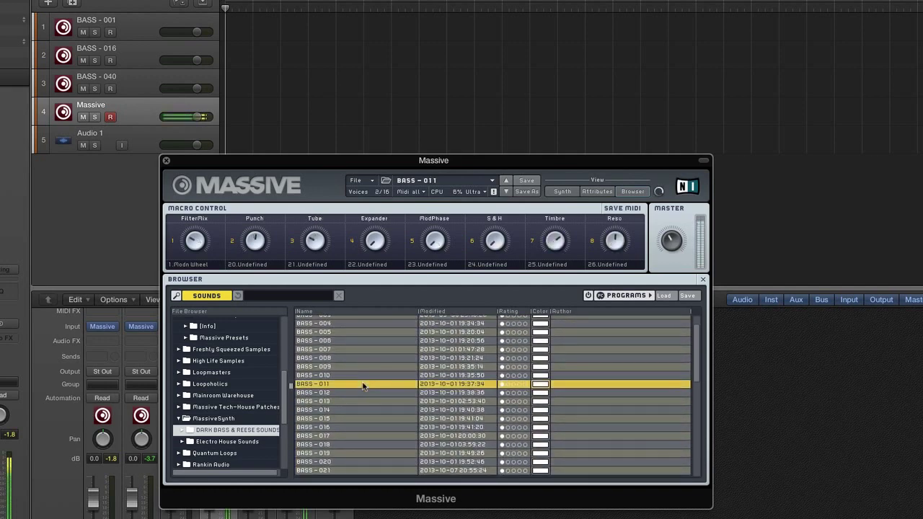
left_click(371, 359)
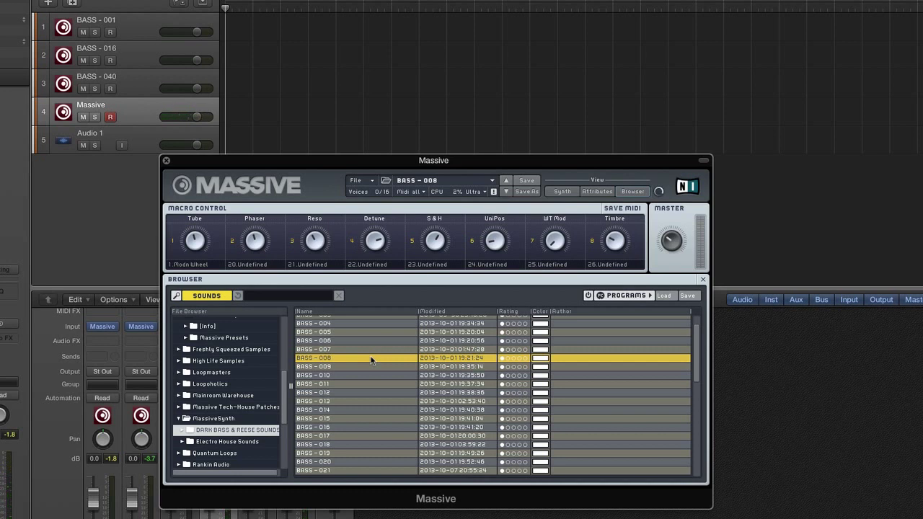
Rename track 4 'BASS - 008' and close its Massive window.
left_click(115, 113)
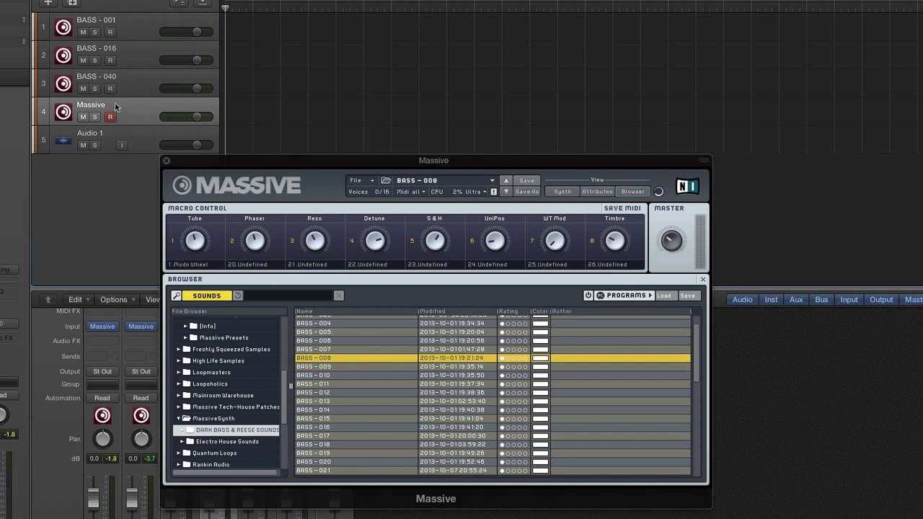
double_click(90, 105)
type("BASS - 008")
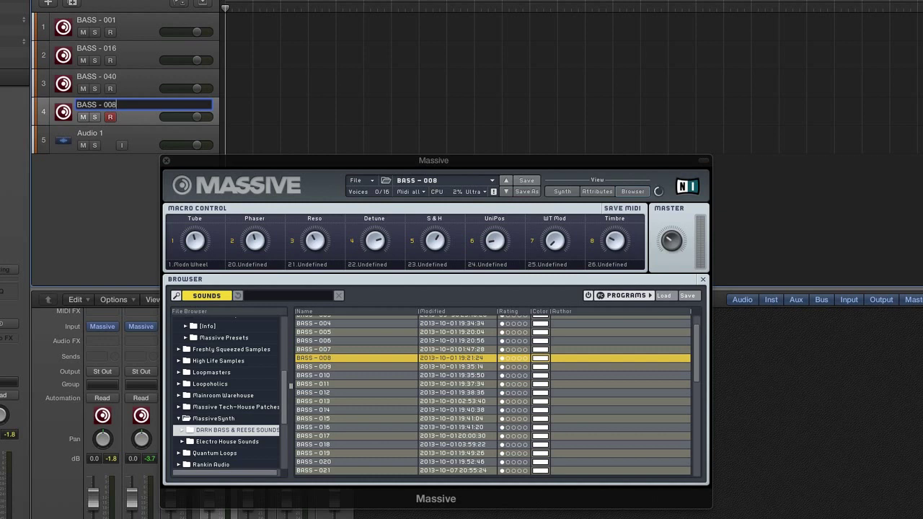
key("Return")
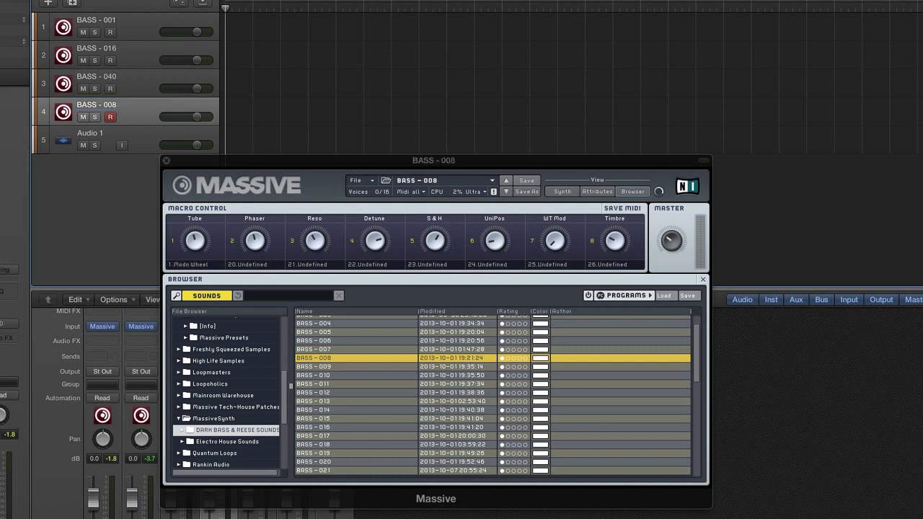
left_click(169, 161)
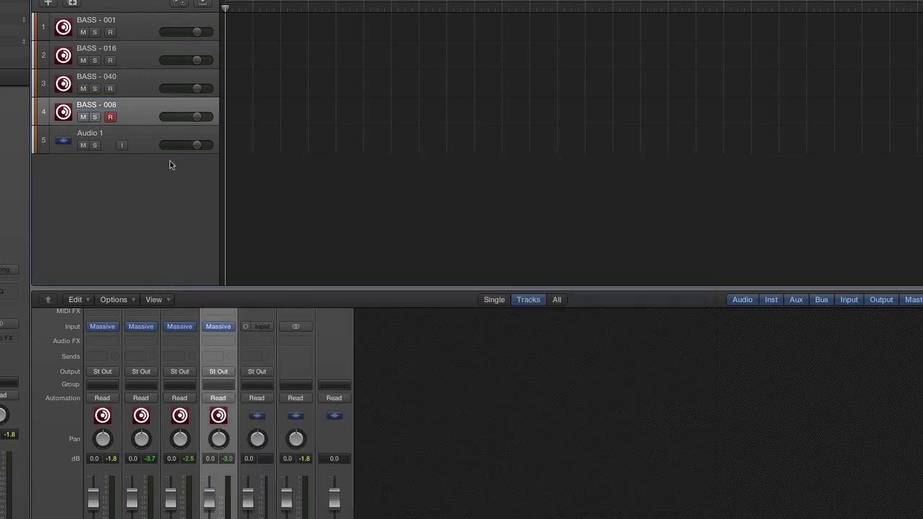
Create a one-bar empty MIDI region at the start of track BASS - 001 and open it in the Piano Roll.
left_click(166, 26)
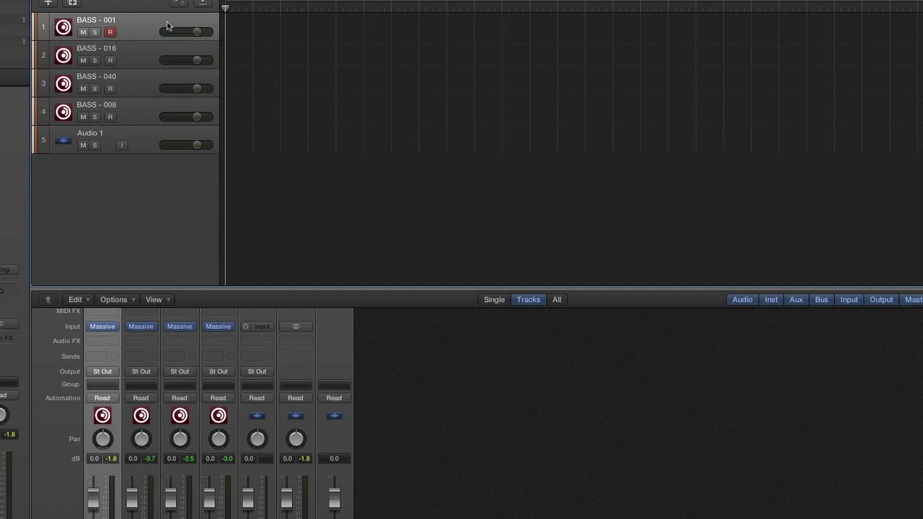
right_click(247, 27)
left_click(277, 31)
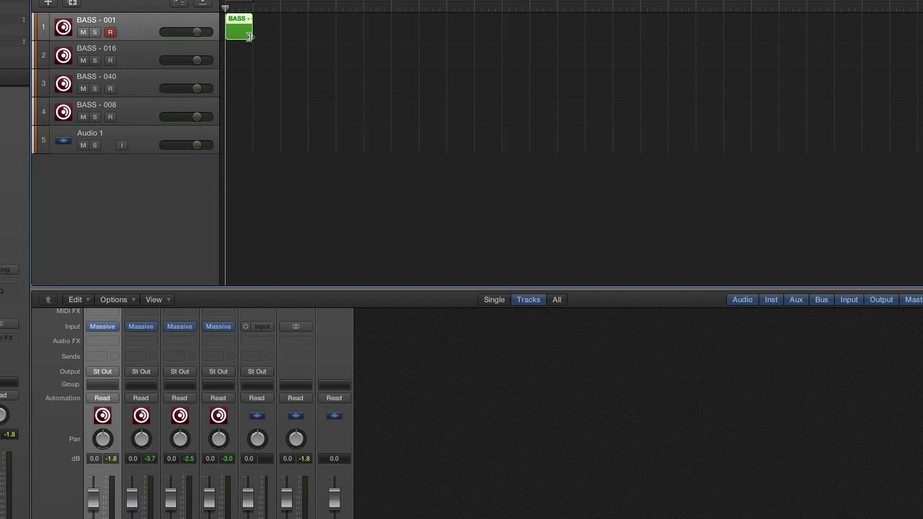
left_click_drag(249, 36, 335, 36)
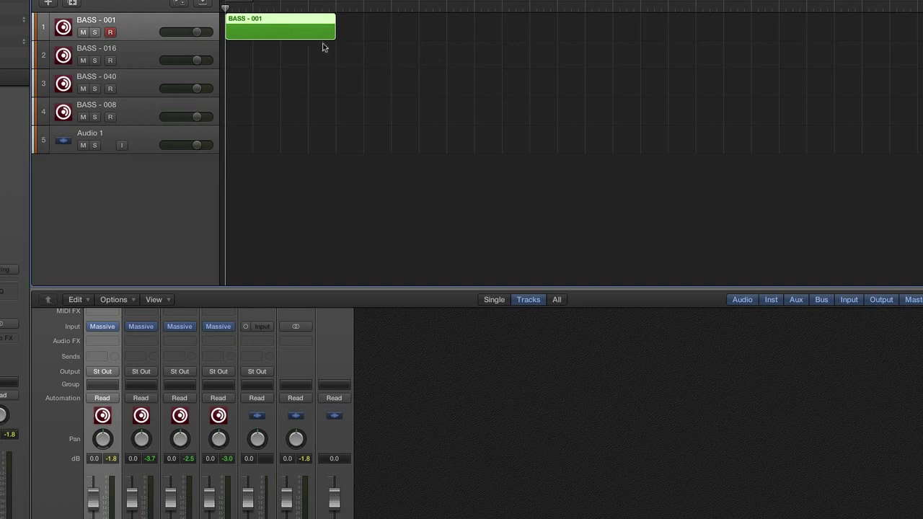
left_click_drag(332, 36, 252, 44)
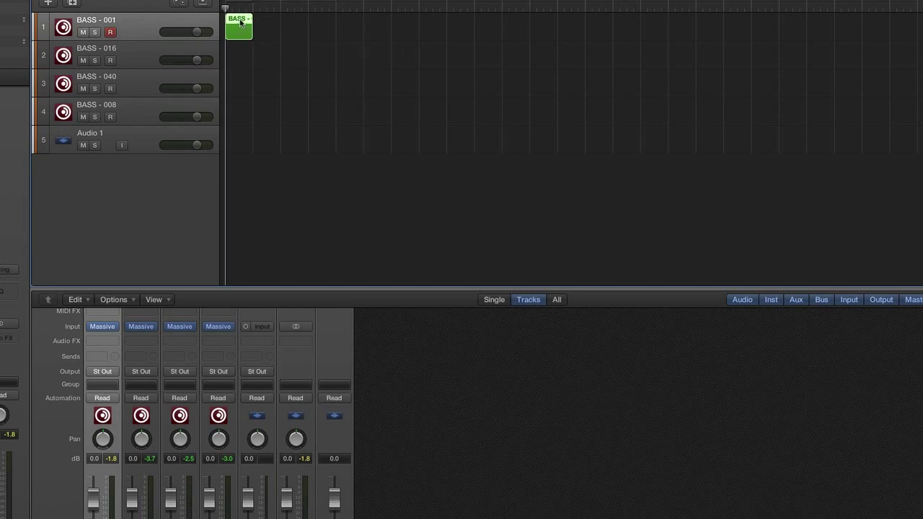
double_click(241, 22)
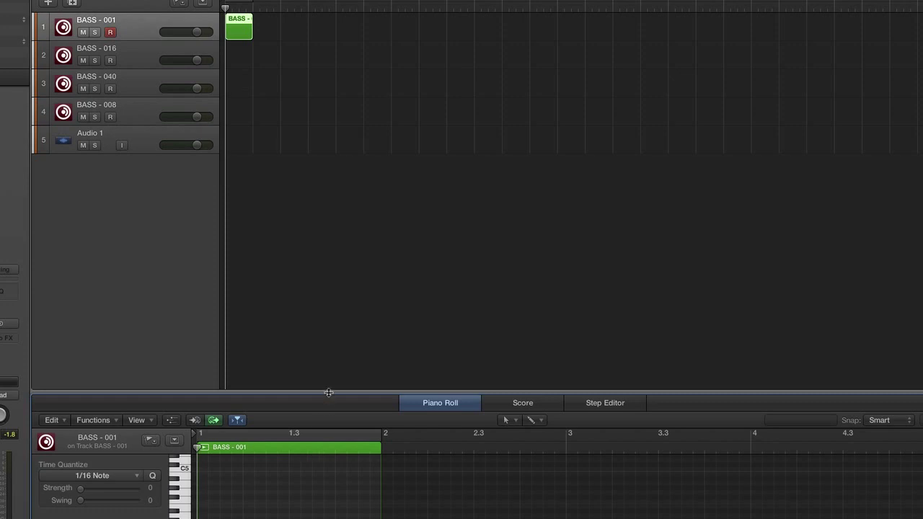
Enlarge the Piano Roll and draw a C1 note lasting nearly to bar 2, then audition it.
left_click_drag(329, 393, 367, 213)
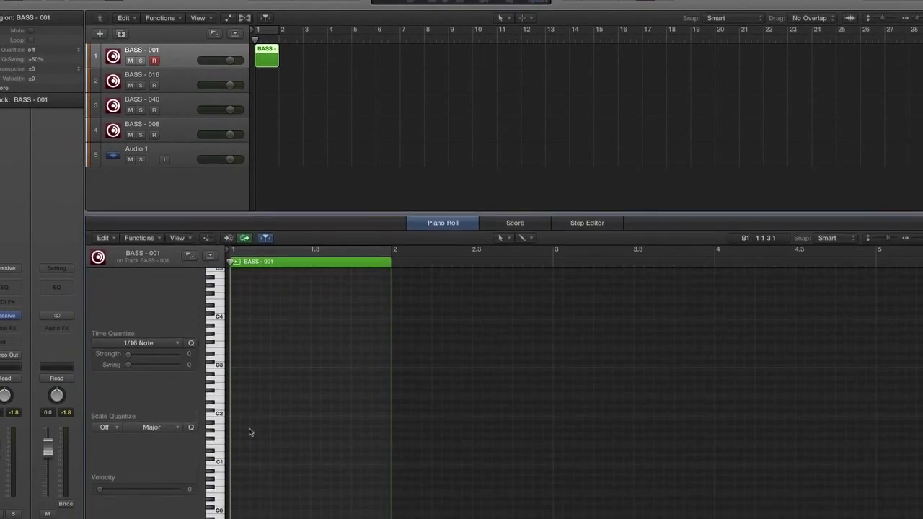
scroll(250, 432, "down", 2)
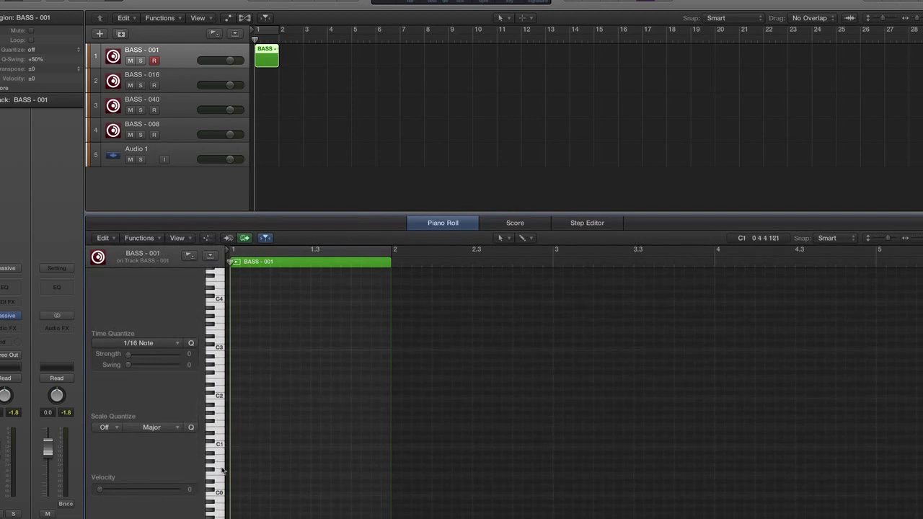
left_click(222, 447)
left_click(236, 447)
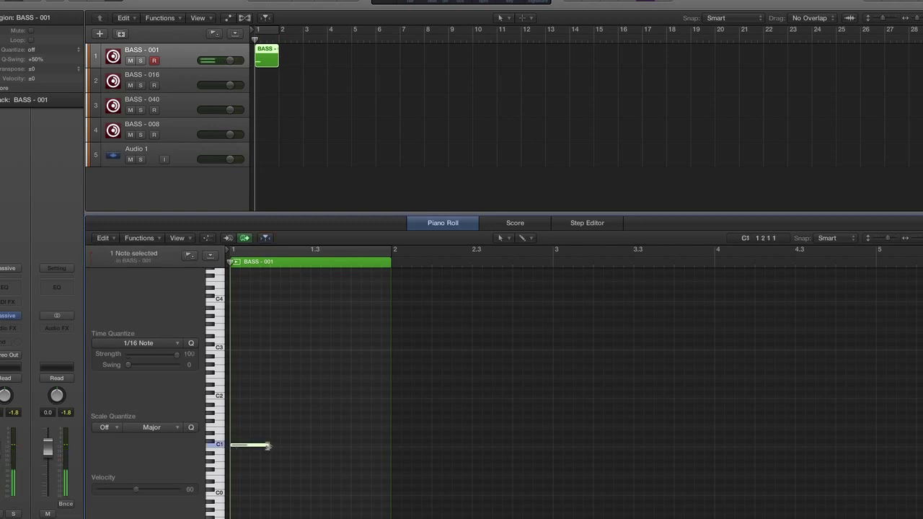
left_click_drag(267, 446, 391, 446)
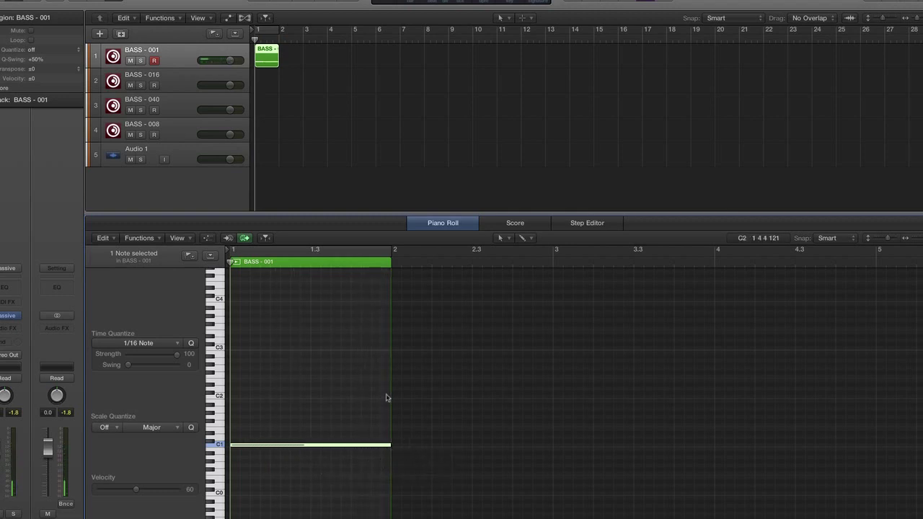
key("space")
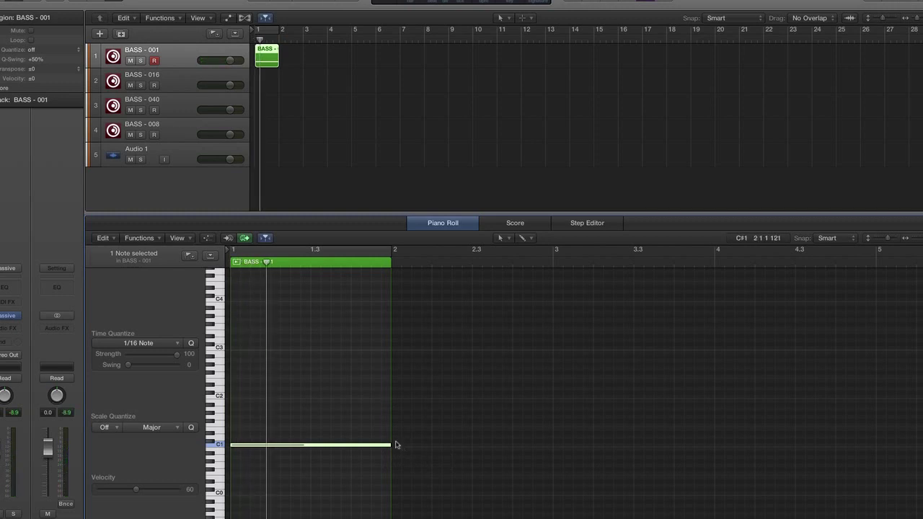
Add two more bass notes, one after bar 2 and one from bar 4 to bar 5.
left_click(475, 444)
scroll(505, 451, "right", 5)
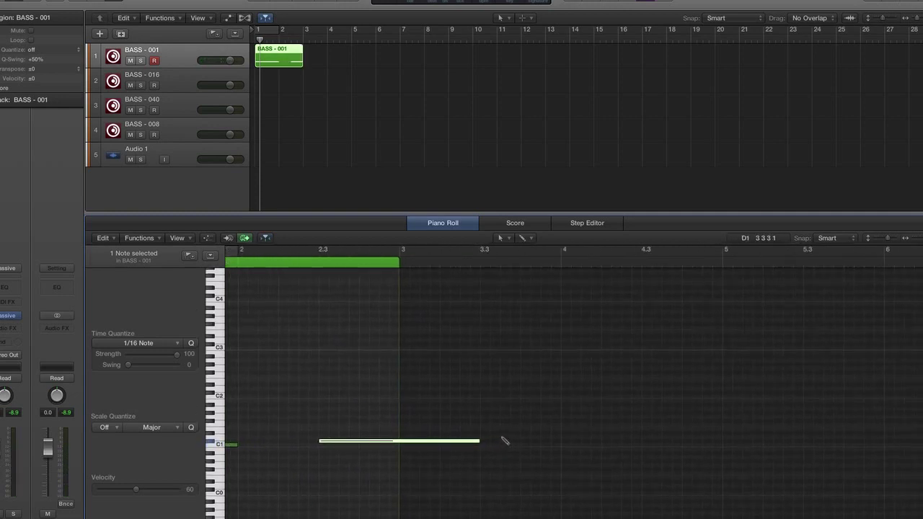
left_click(566, 439)
scroll(575, 457, "right", 6)
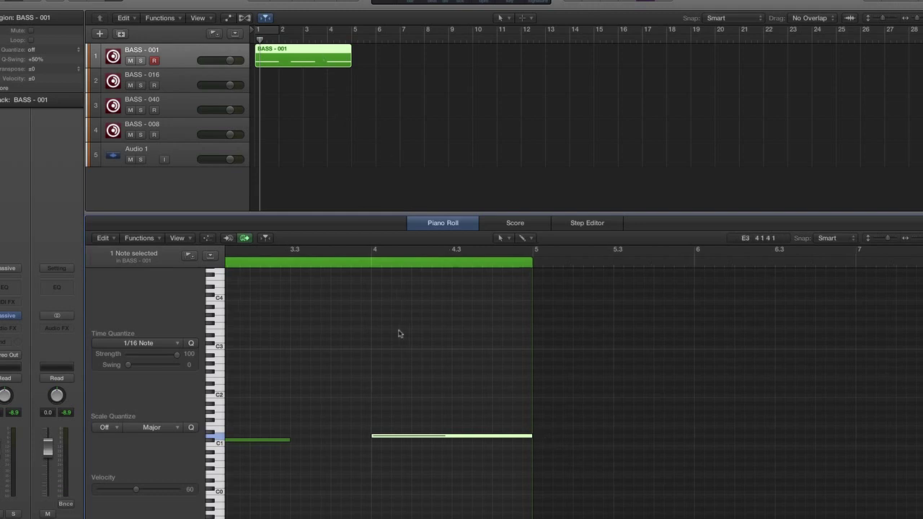
scroll(401, 334, "down", 5)
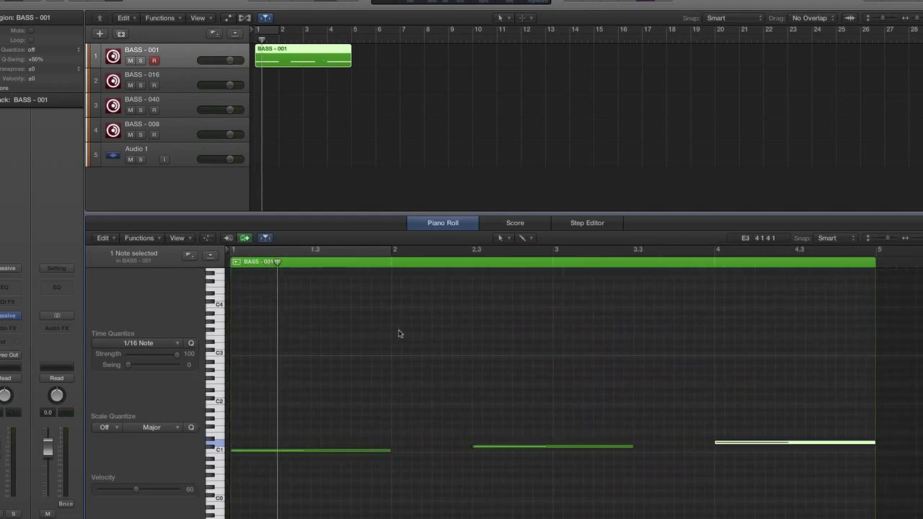
key("space")
key("Return")
key("space")
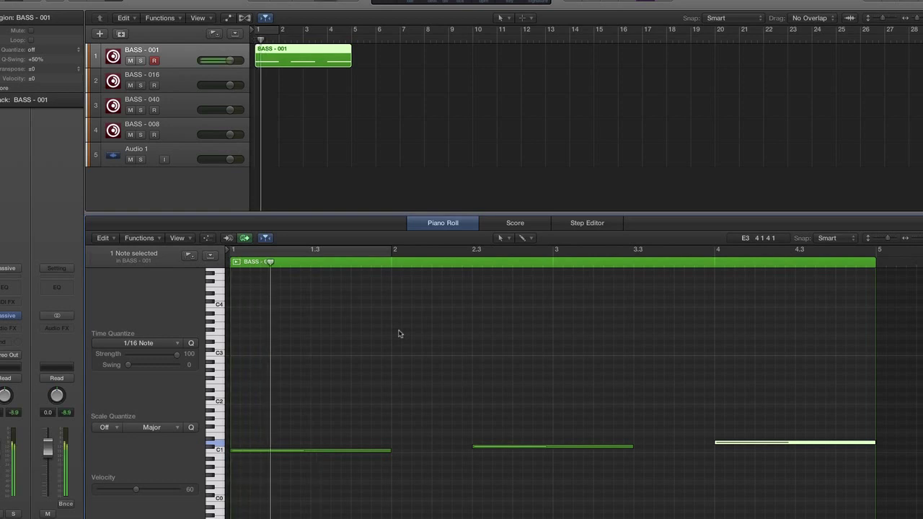
key("space")
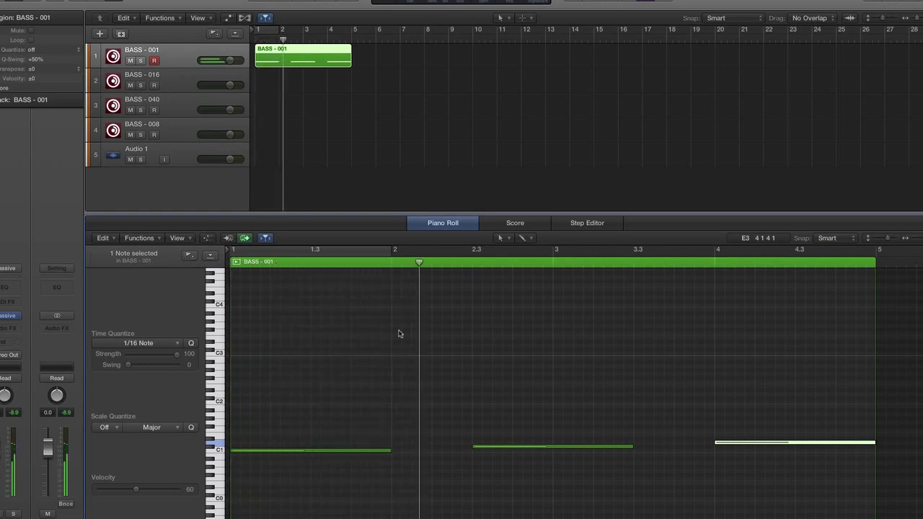
key("Return")
key("space")
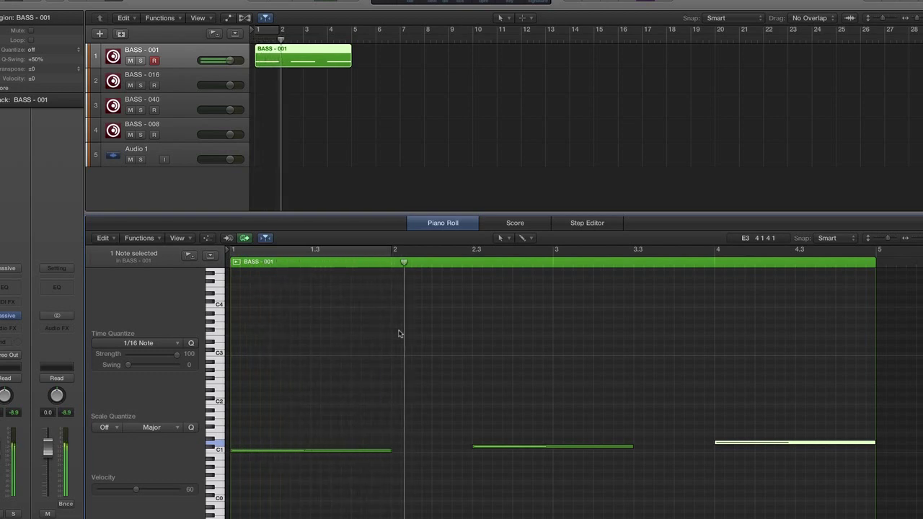
key("space")
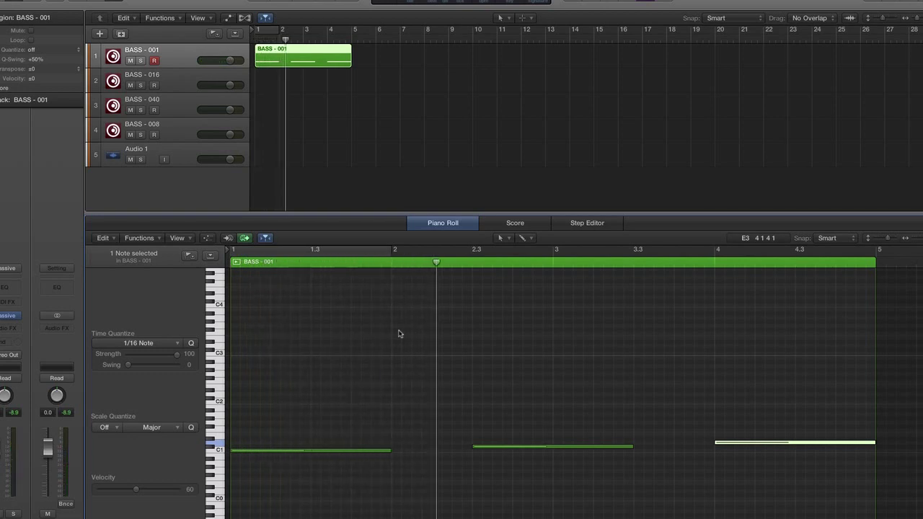
key("space")
key("Return")
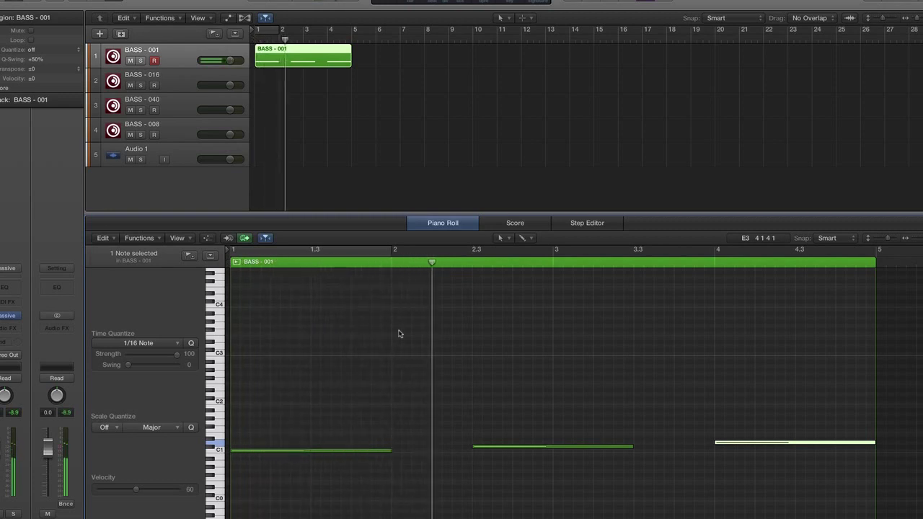
key("space")
key("Return")
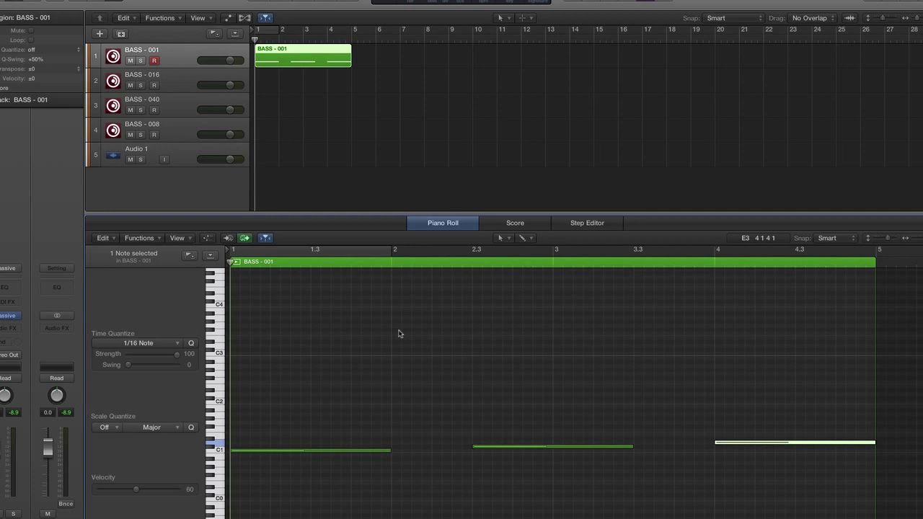
key("space")
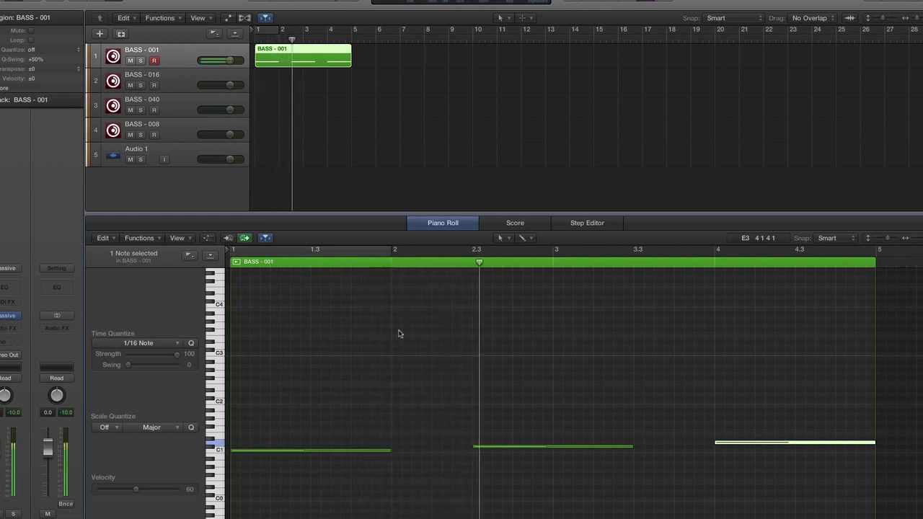
key("Return")
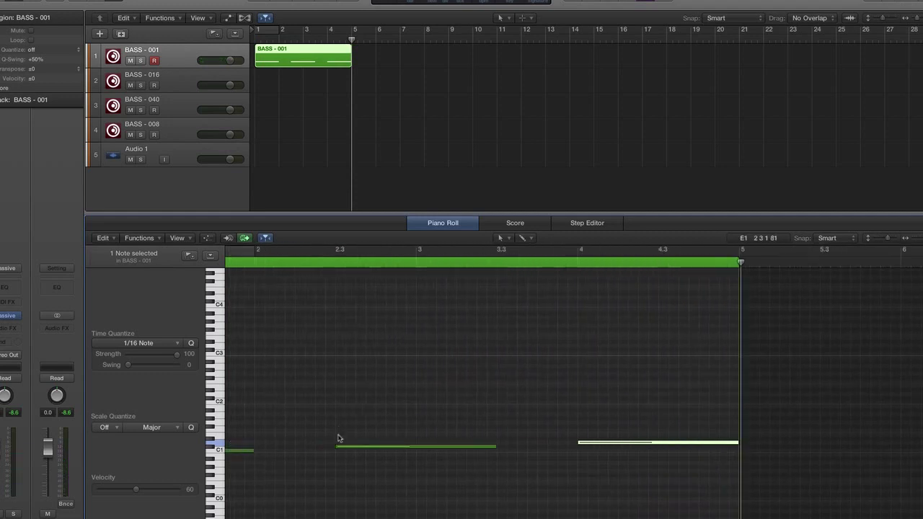
Move the middle note to C#1 and the third to beat 3.3, then add a D#1 note after it.
left_click_drag(344, 449, 301, 449)
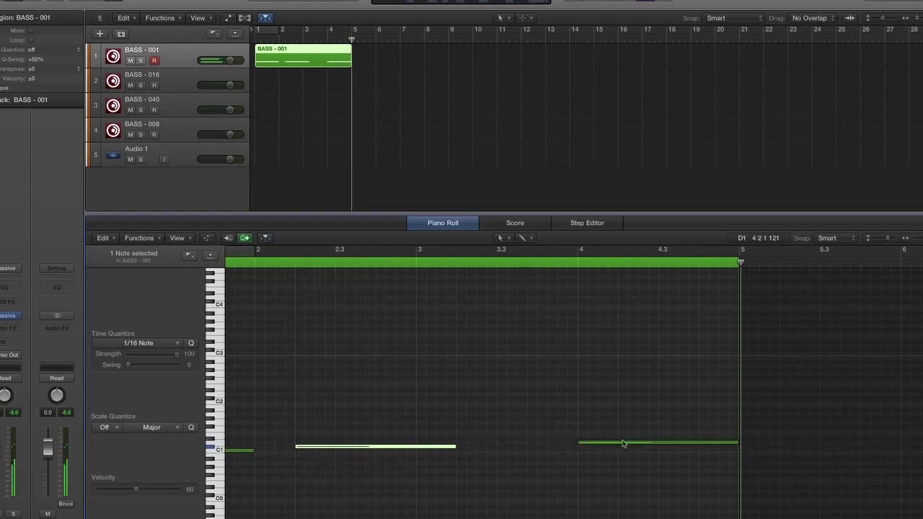
left_click_drag(607, 443, 529, 442)
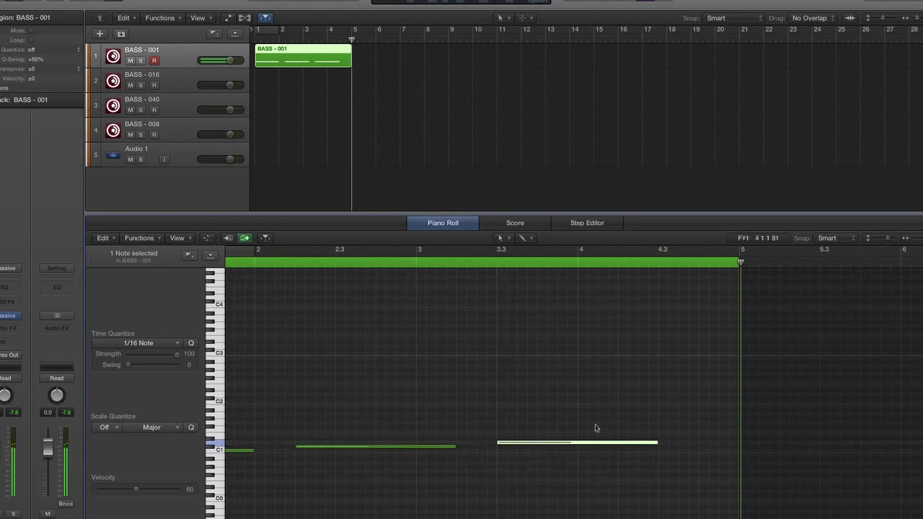
left_click(700, 439)
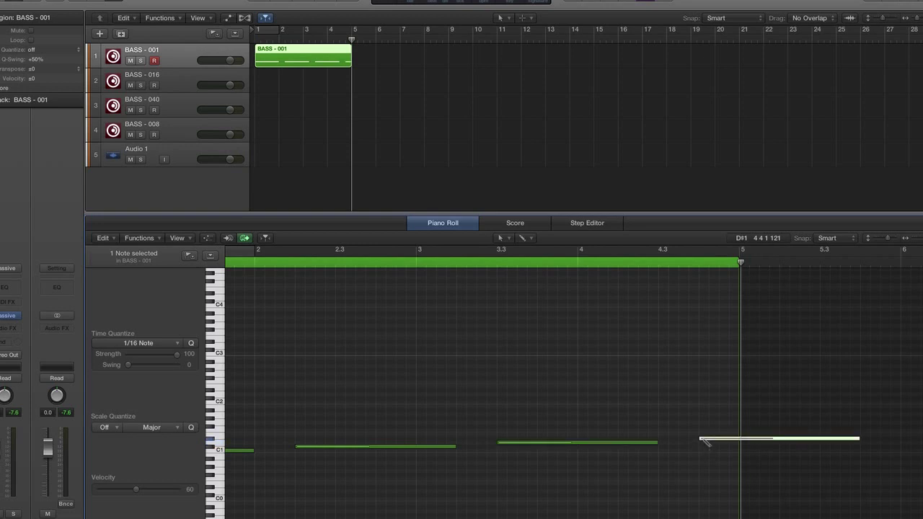
scroll(704, 442, "right", 5)
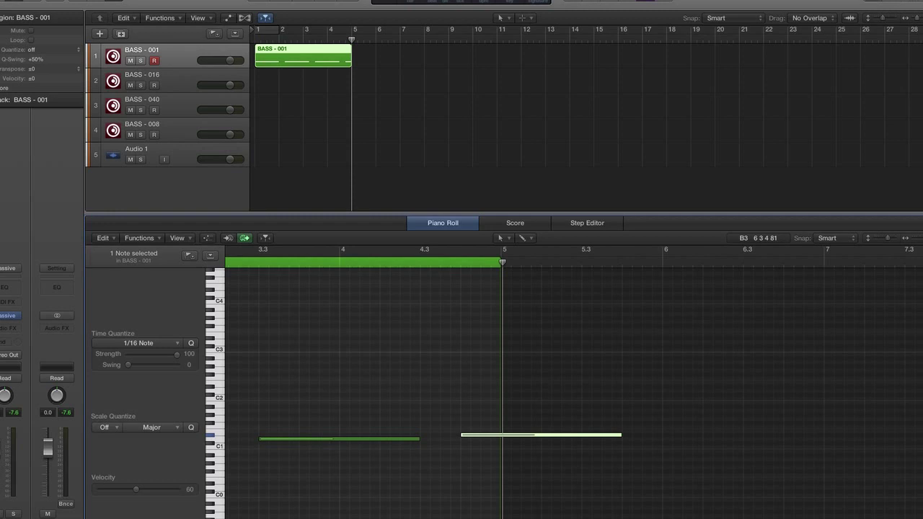
Show the region's Event List, then return focus to the note editor.
key("e")
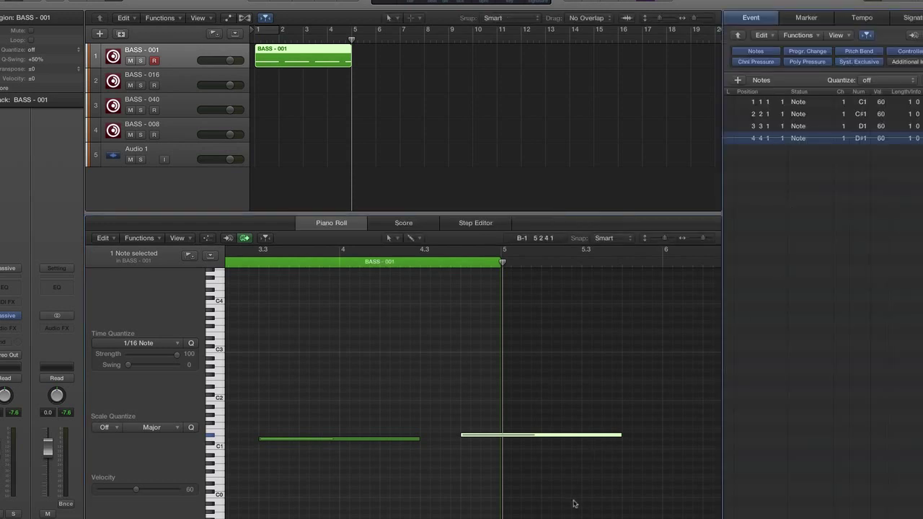
scroll(575, 503, "right", 4)
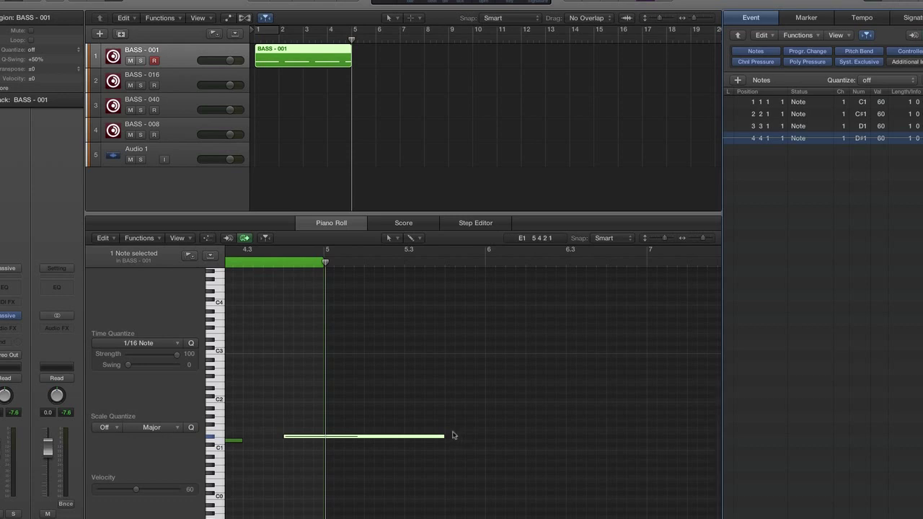
scroll(453, 435, "left", 10)
left_click(324, 508)
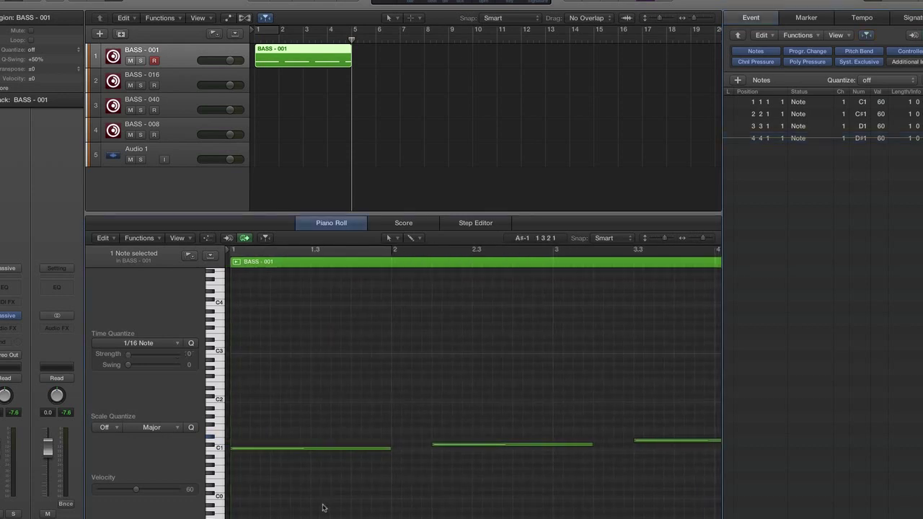
scroll(319, 497, "right", 1)
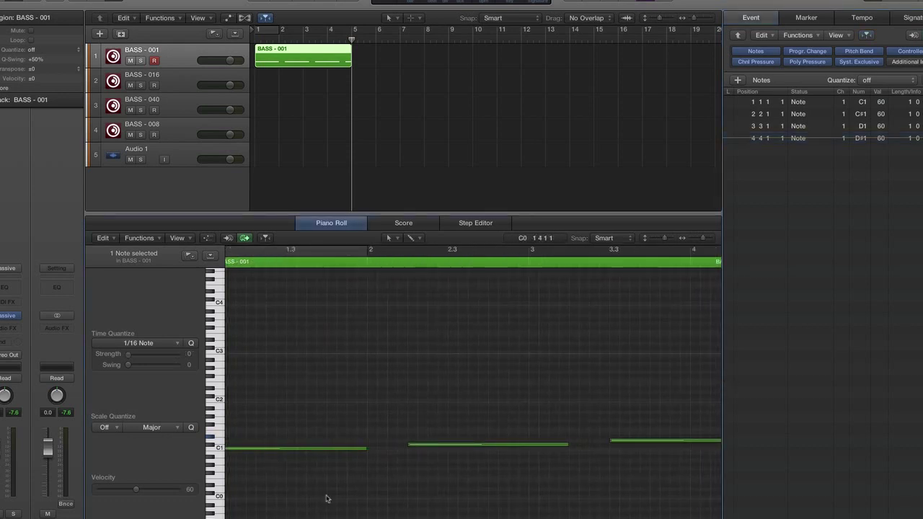
Copy all four notes after the originals and transpose the copies to E1, F1, F#1 and G1.
key("super+a")
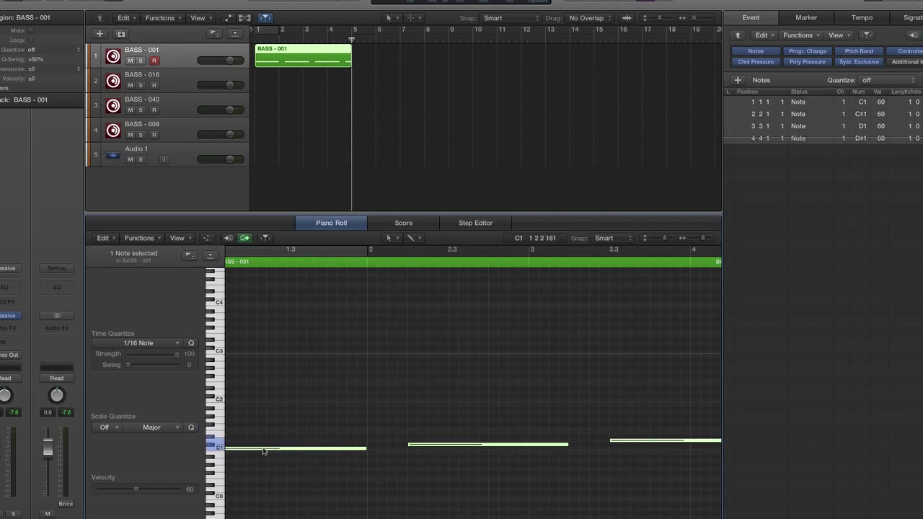
scroll(409, 455, "right", 10)
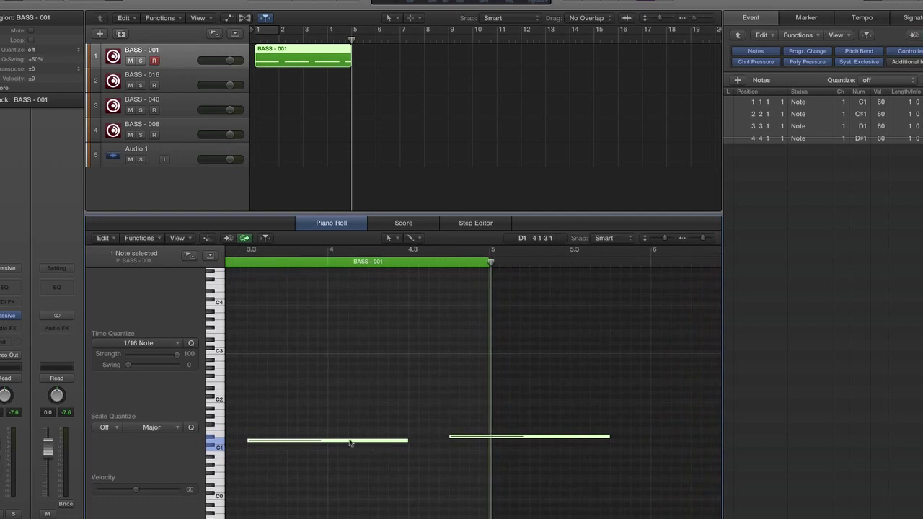
left_click_drag(350, 443, 676, 406)
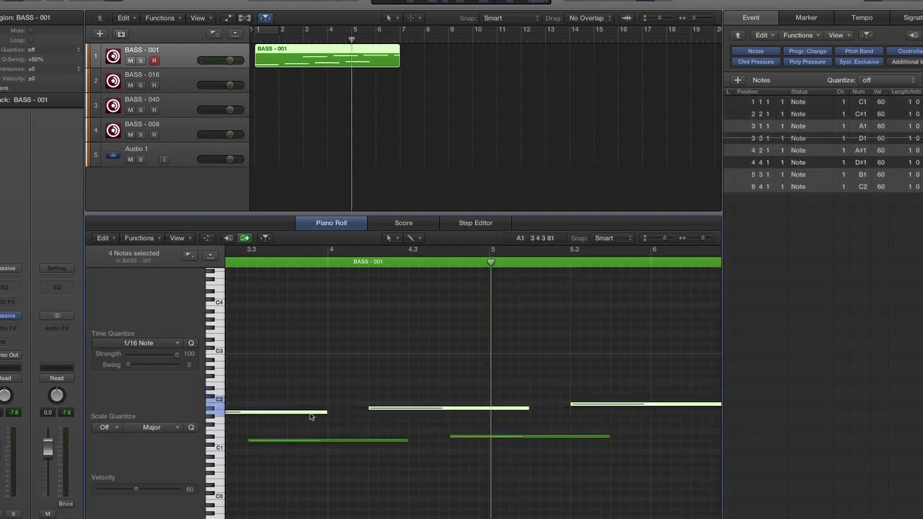
left_click_drag(310, 417, 621, 434)
scroll(395, 424, "right", 5)
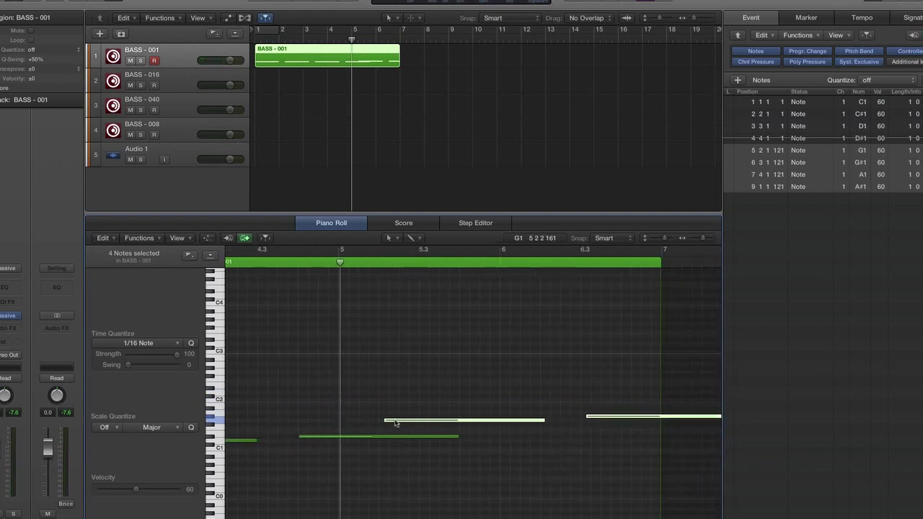
left_click_drag(395, 424, 470, 433)
scroll(553, 481, "right", 1)
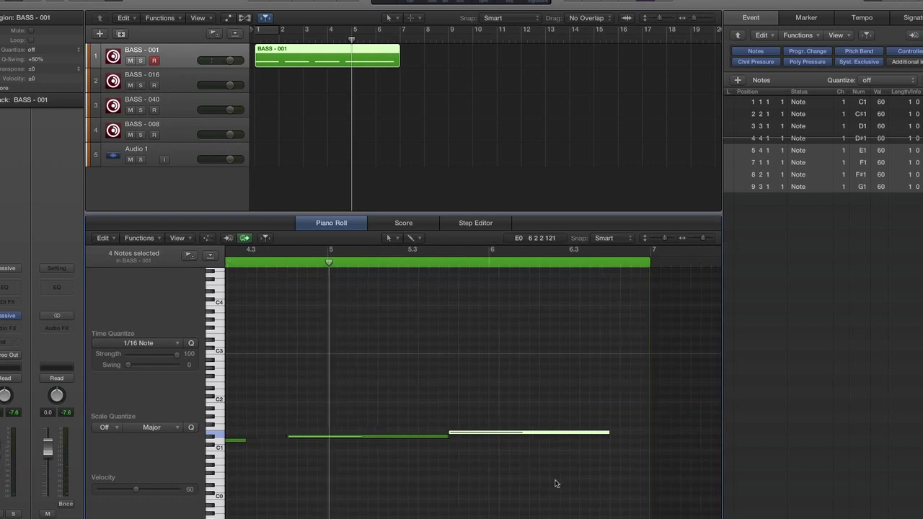
scroll(555, 484, "right", 2)
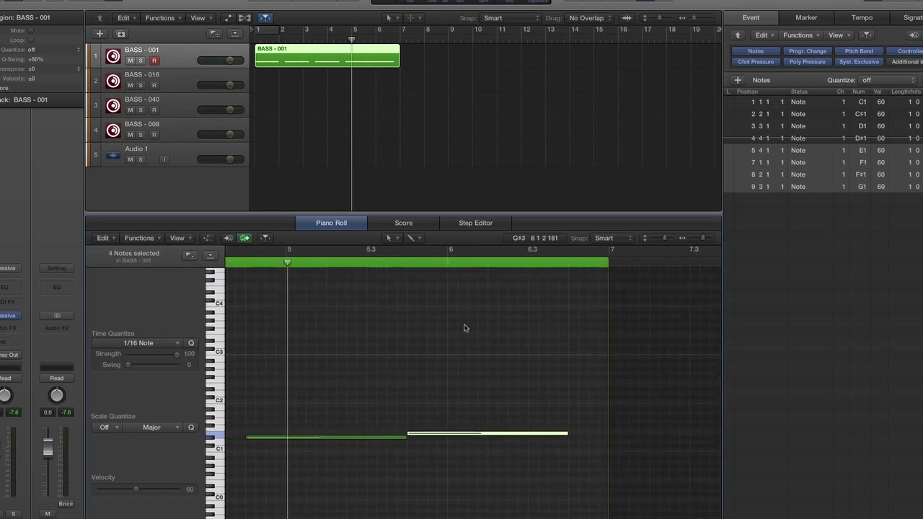
Deselect the notes and region and set the playhead to bar 6.
left_click(474, 398)
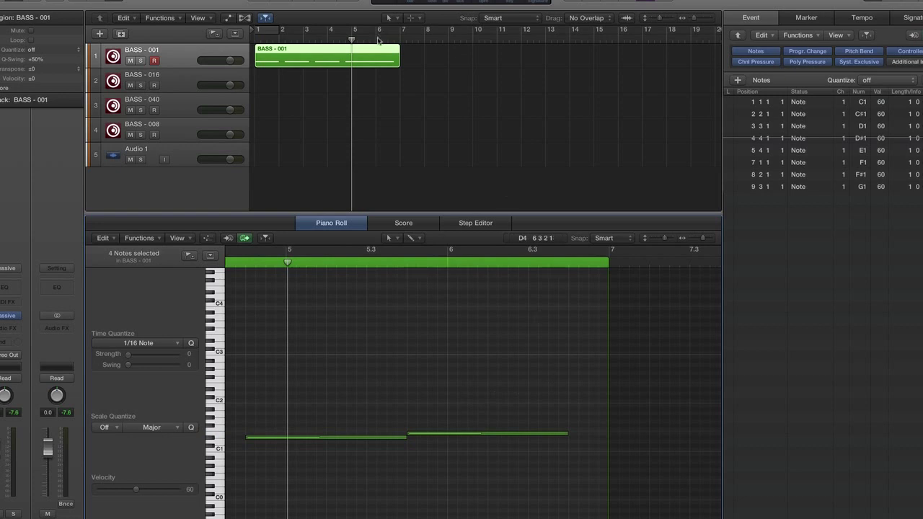
left_click(378, 40)
left_click_drag(401, 66, 527, 92)
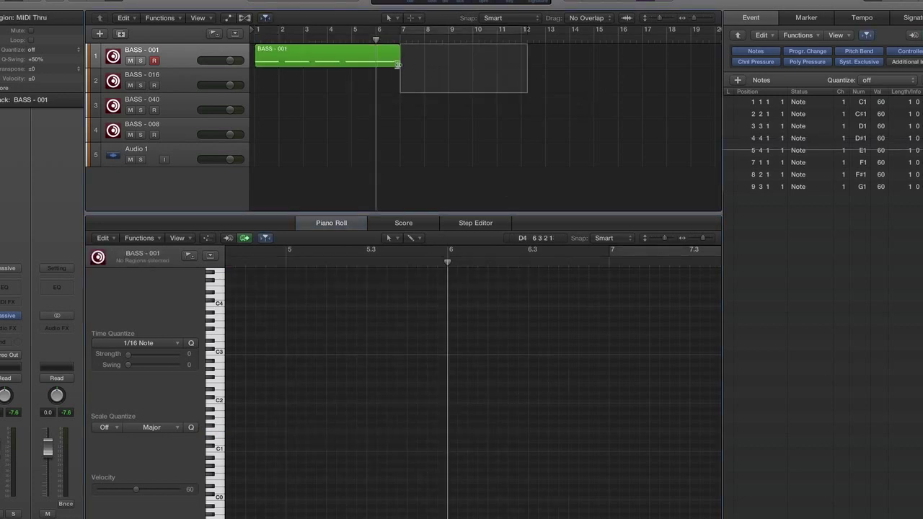
left_click_drag(398, 65, 642, 68)
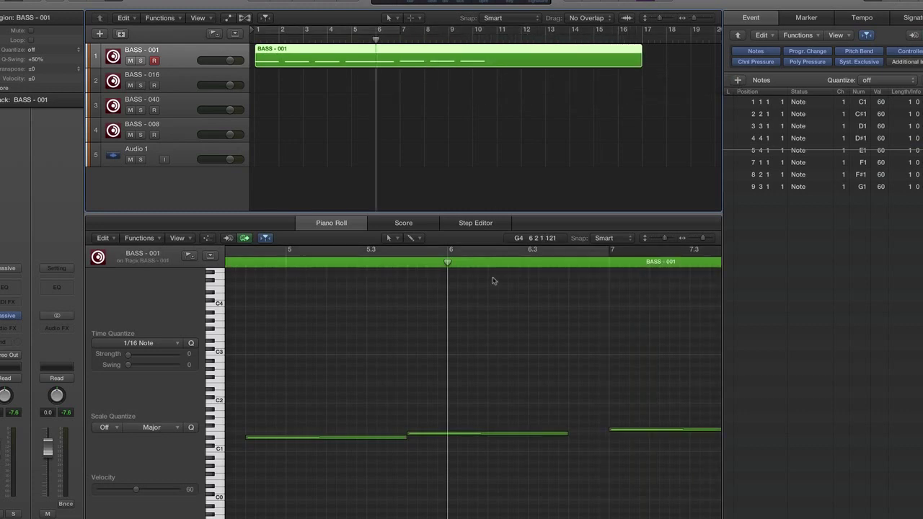
scroll(555, 449, "right", 5)
scroll(501, 447, "left", 4)
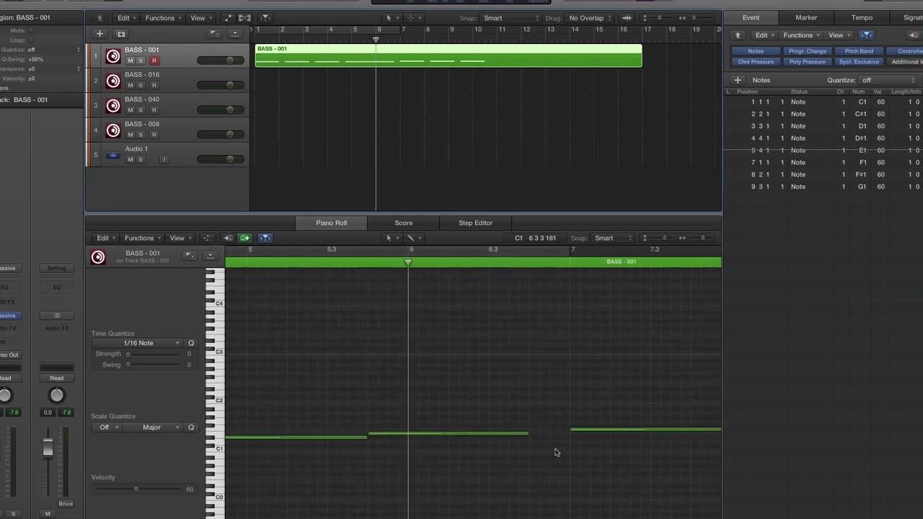
left_click(447, 463)
left_click_drag(447, 463, 603, 418)
scroll(603, 418, "left", 10)
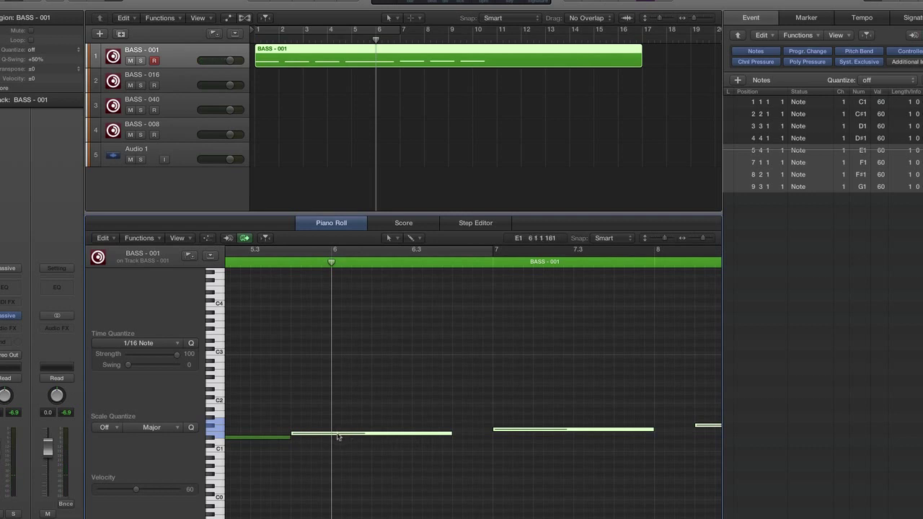
left_click_drag(338, 436, 379, 433)
scroll(462, 454, "right", 15)
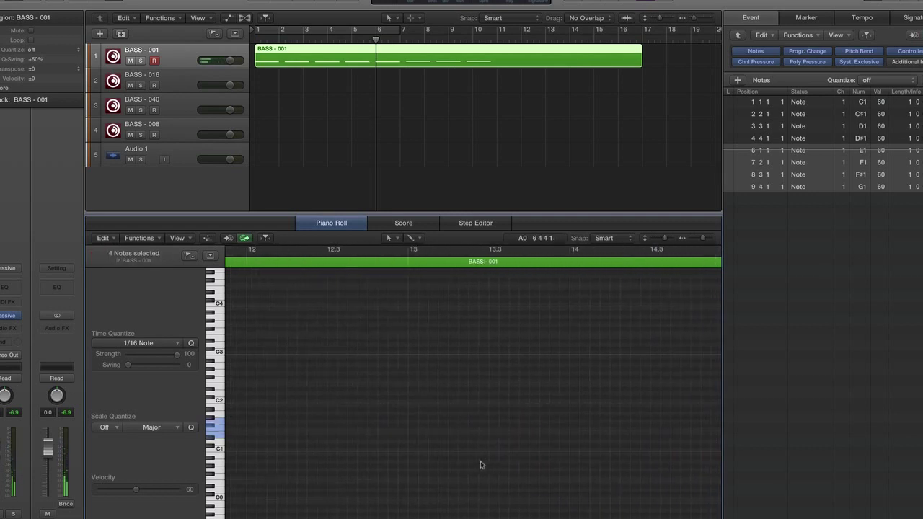
scroll(482, 465, "left", 8)
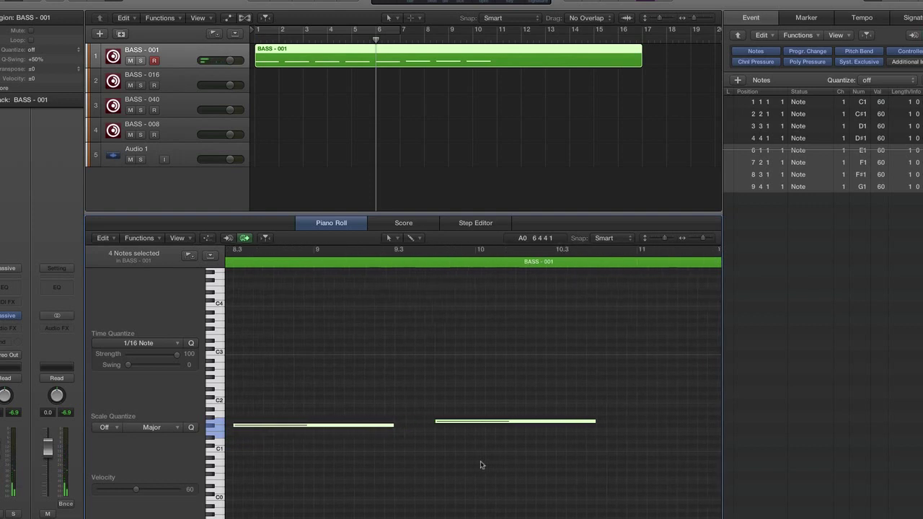
left_click(587, 451)
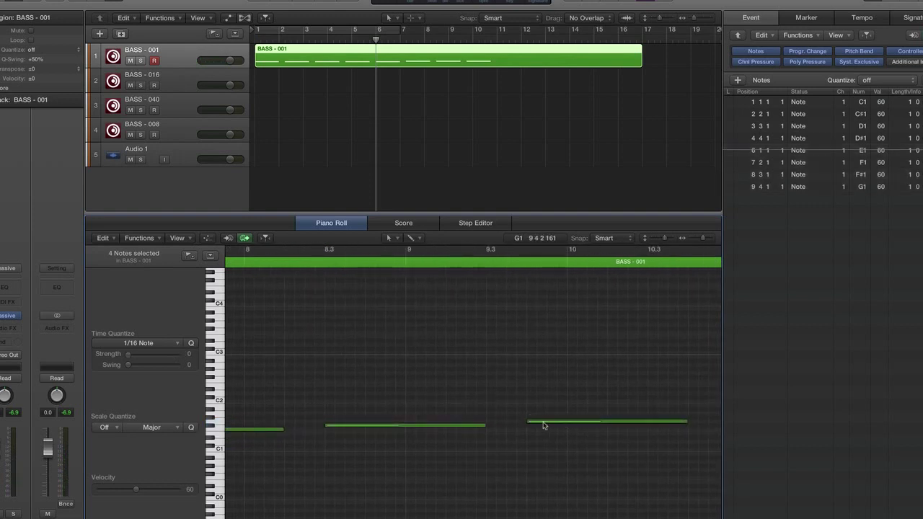
left_click(546, 423)
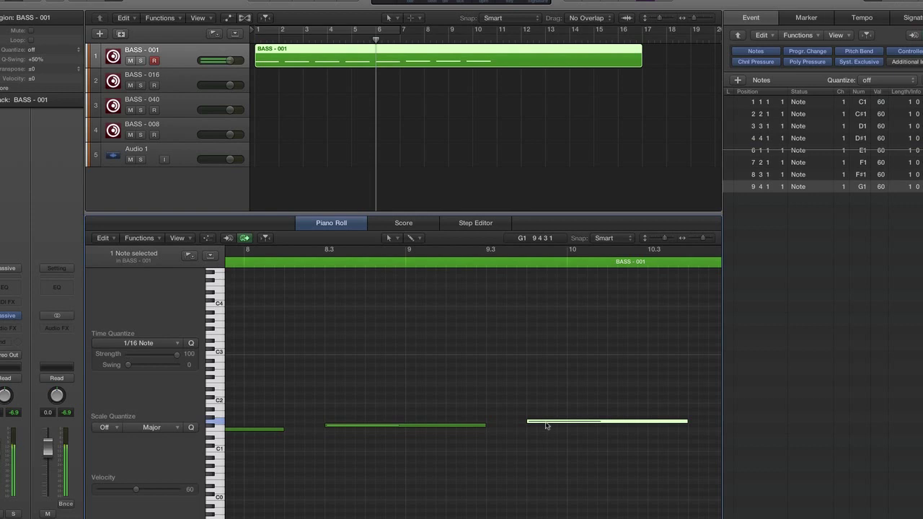
scroll(598, 443, "right", 3)
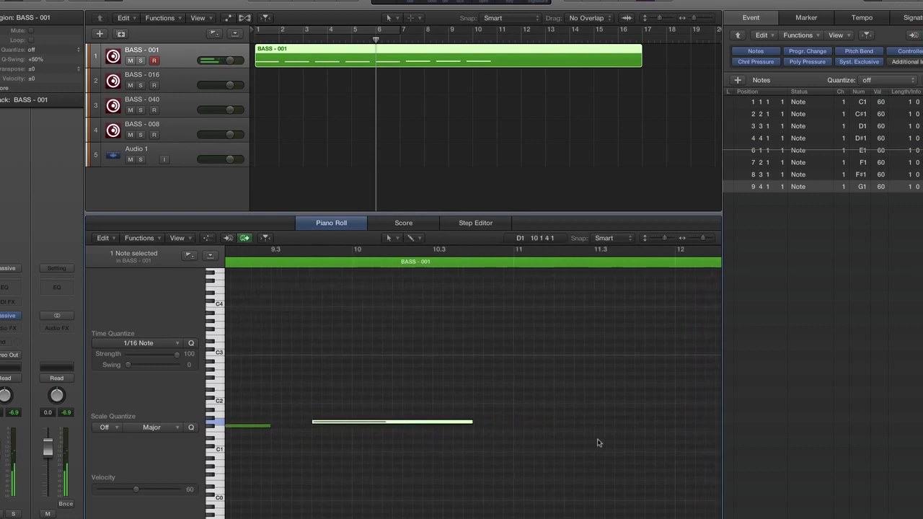
left_click(516, 418)
scroll(582, 435, "right", 2)
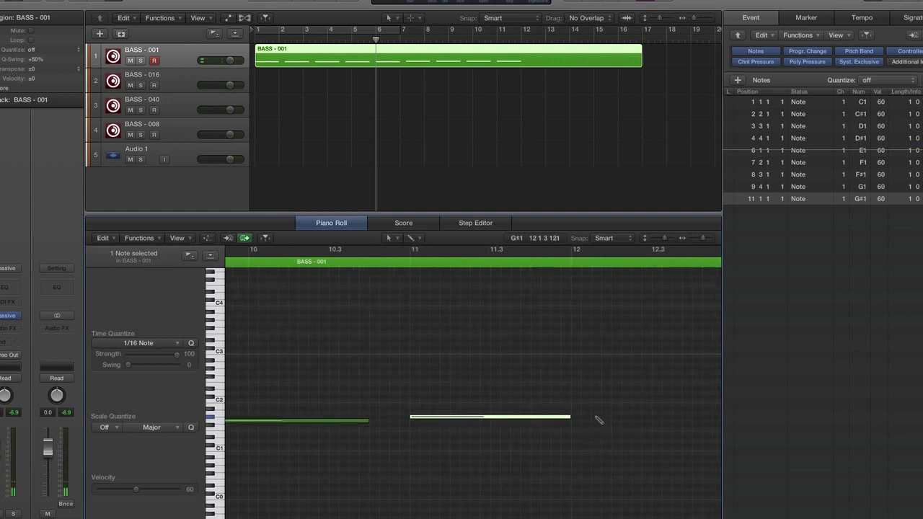
left_click(616, 414)
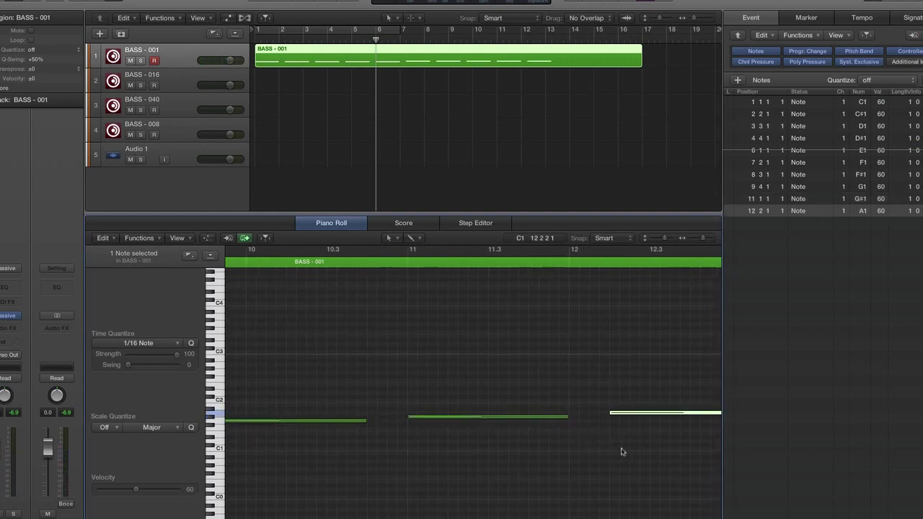
scroll(621, 451, "right", 3)
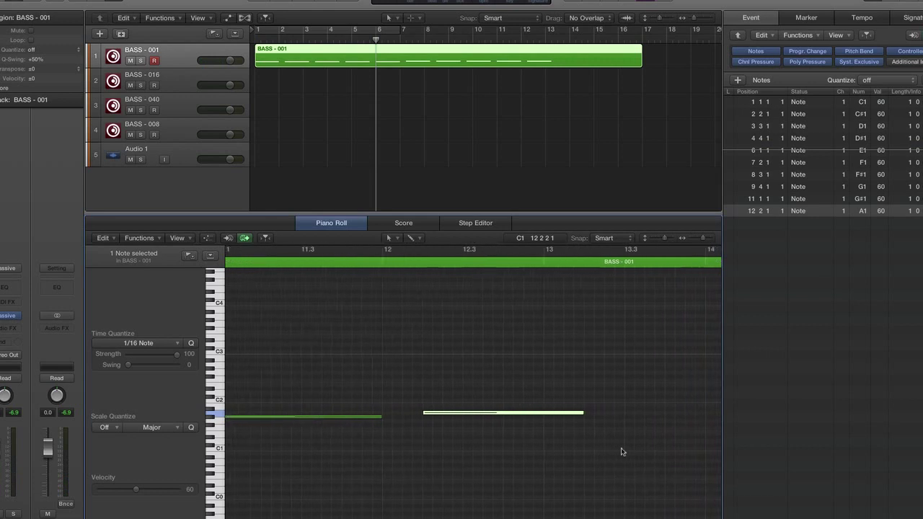
left_click(619, 411)
scroll(629, 449, "right", 3)
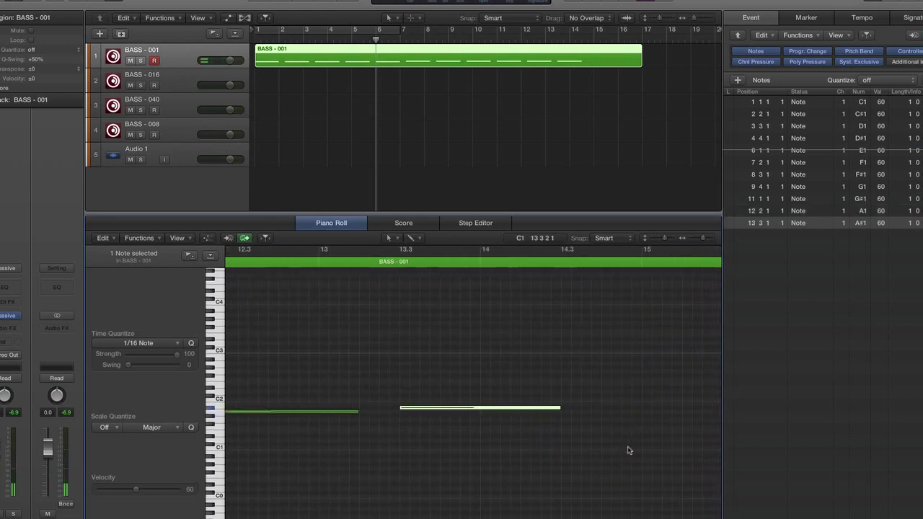
scroll(628, 450, "right", 1)
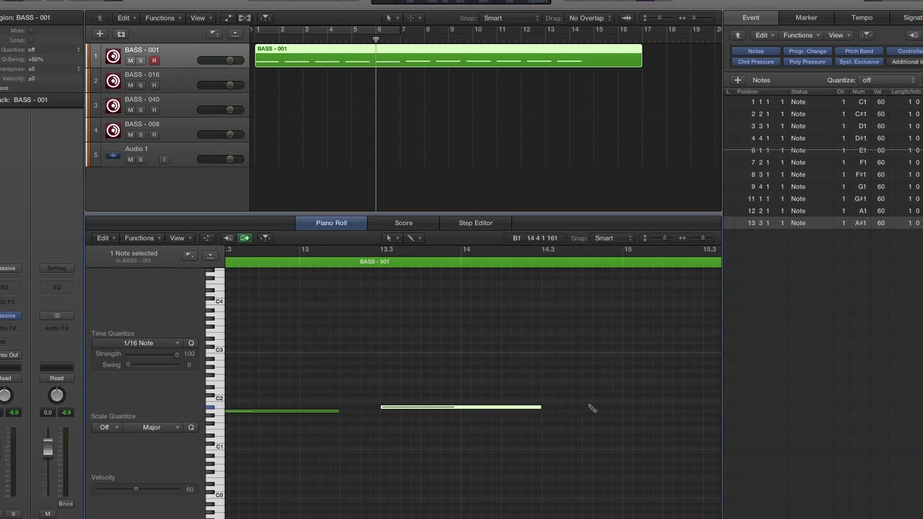
left_click(590, 404)
scroll(595, 442, "left", 10)
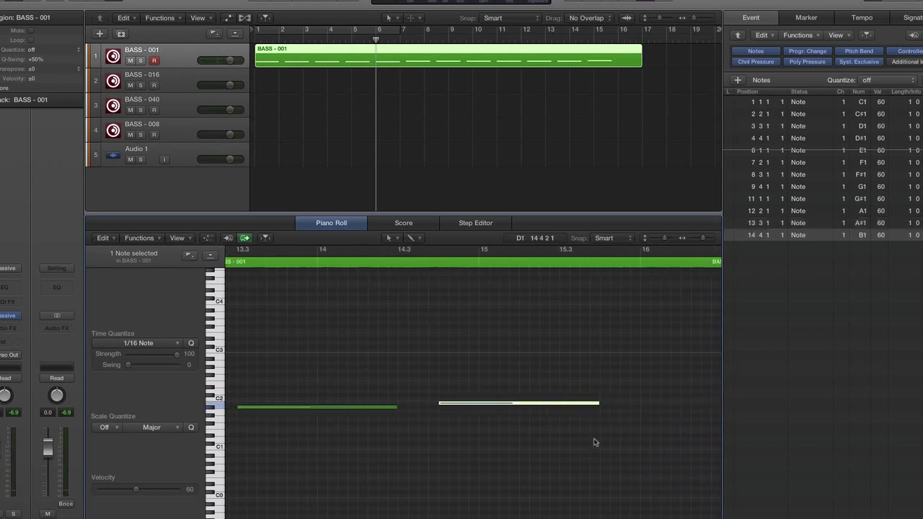
scroll(595, 440, "left", 3)
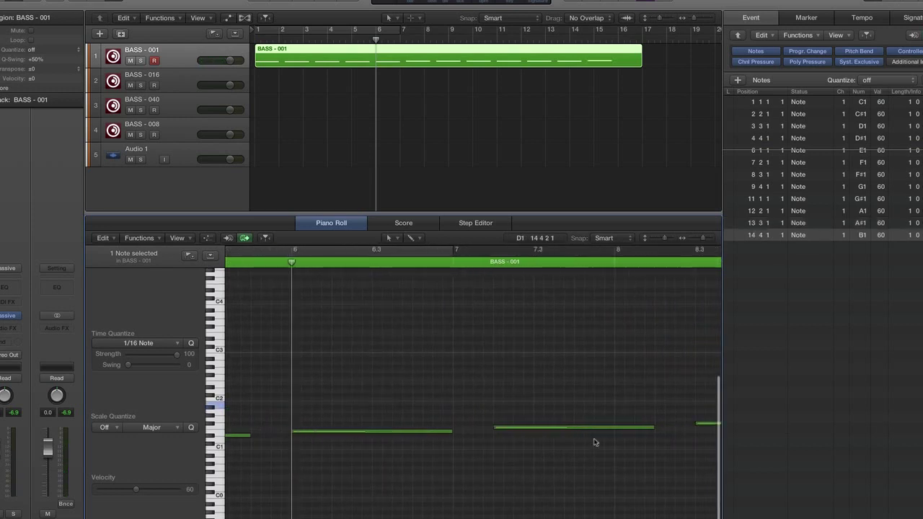
scroll(533, 362, "right", 1)
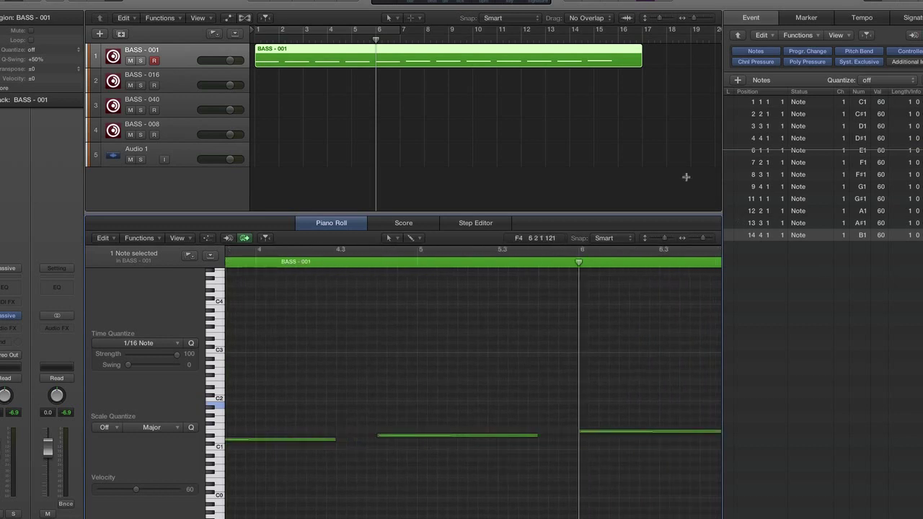
scroll(655, 140, "right", 2)
scroll(664, 299, "right", 5)
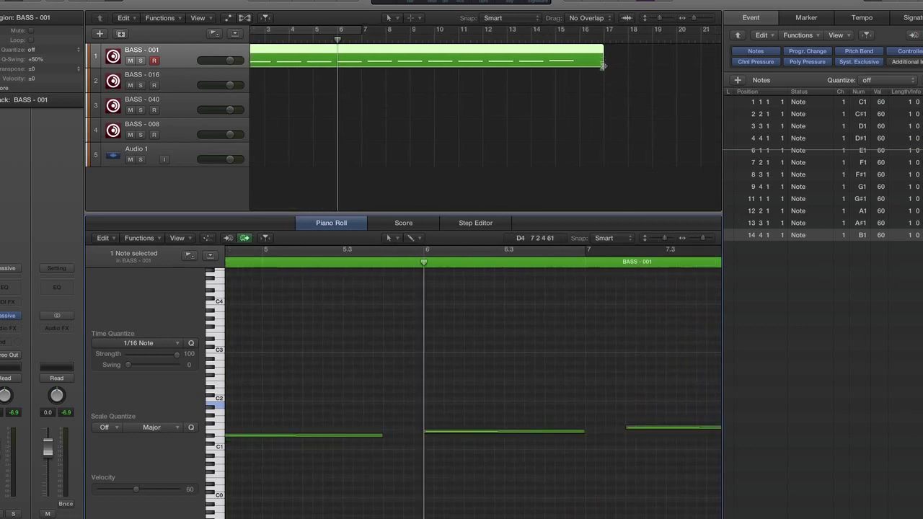
Trim the BASS - 001 region to end at bar 16 and play it from the project start.
left_click_drag(602, 66, 579, 65)
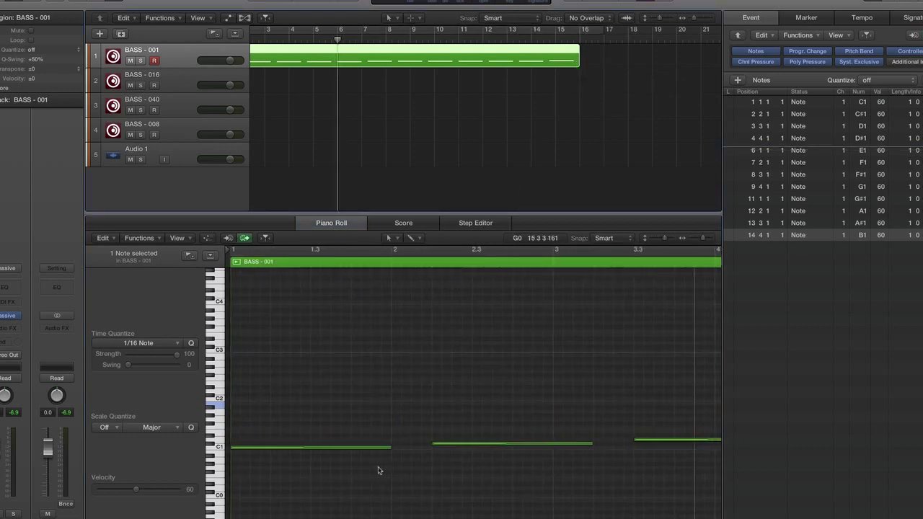
key("Return")
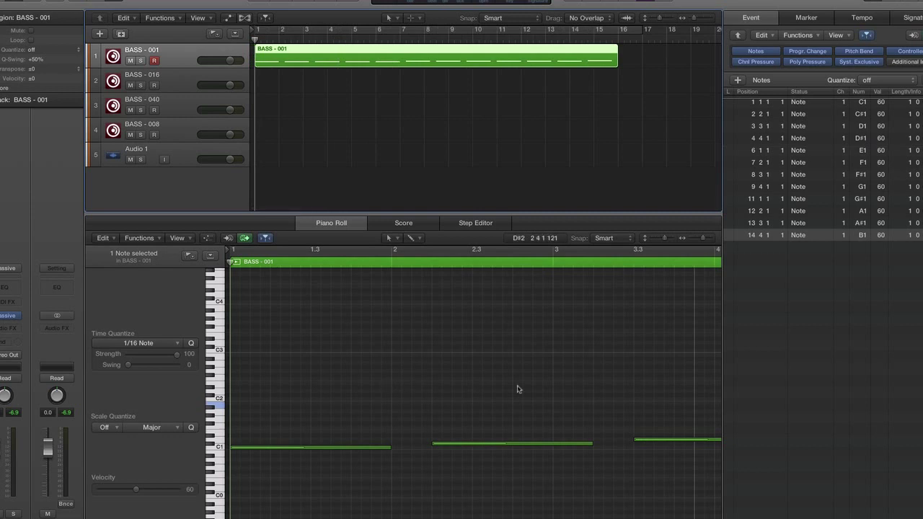
key("space")
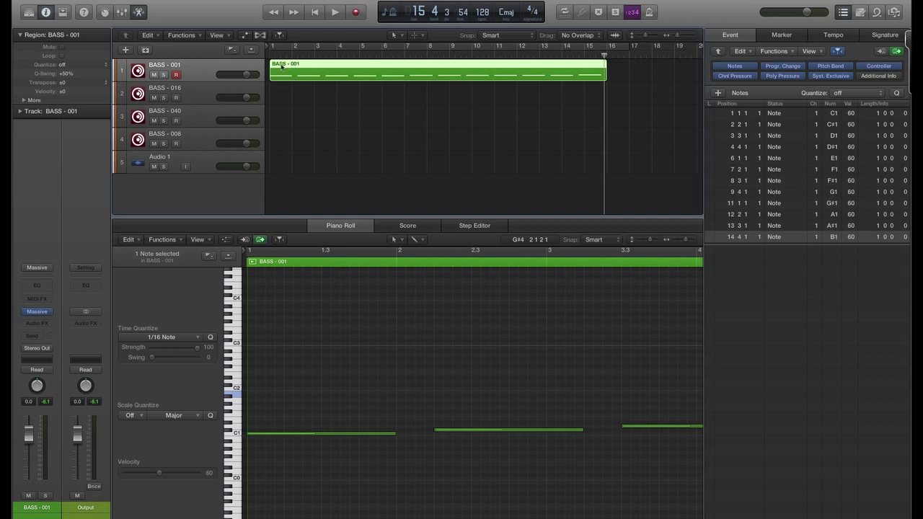
Copy the BASS - 001 region onto the other bass tracks and name each region after its track.
left_click_drag(281, 66, 287, 133)
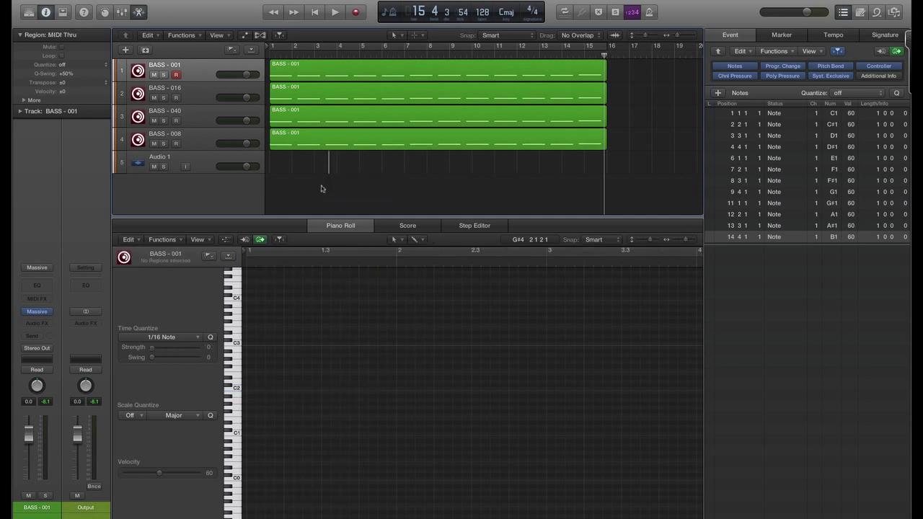
left_click_drag(323, 193, 364, 70)
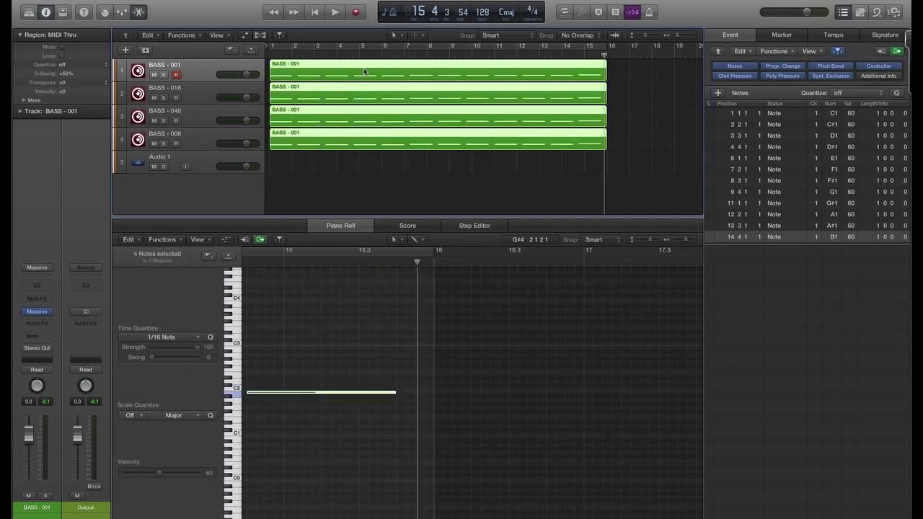
right_click(309, 62)
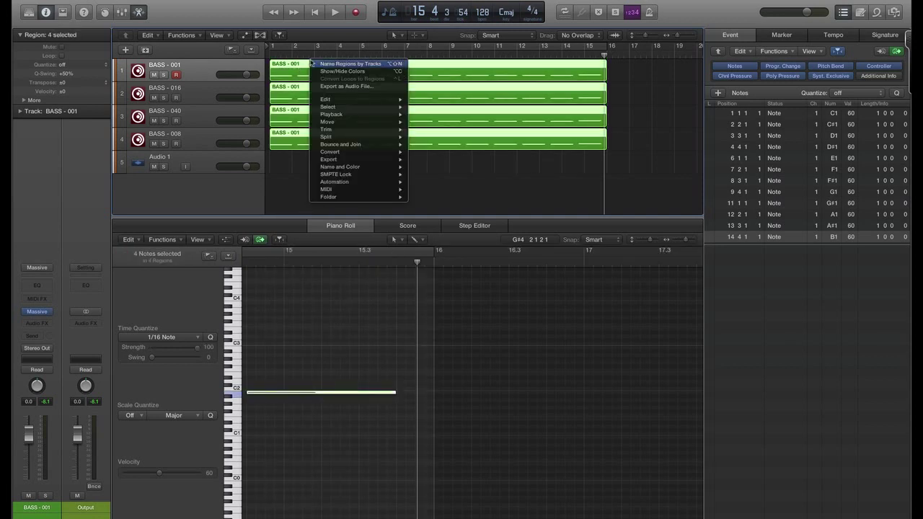
left_click(153, 37)
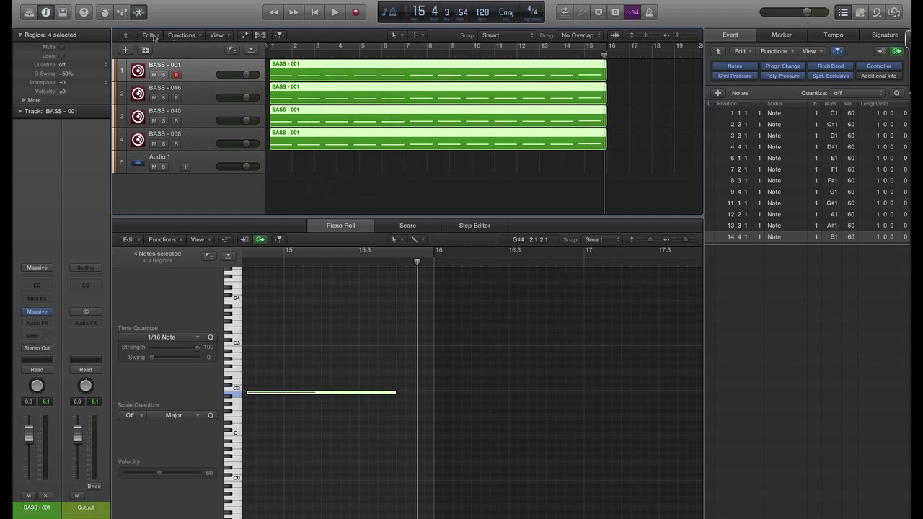
left_click(149, 35)
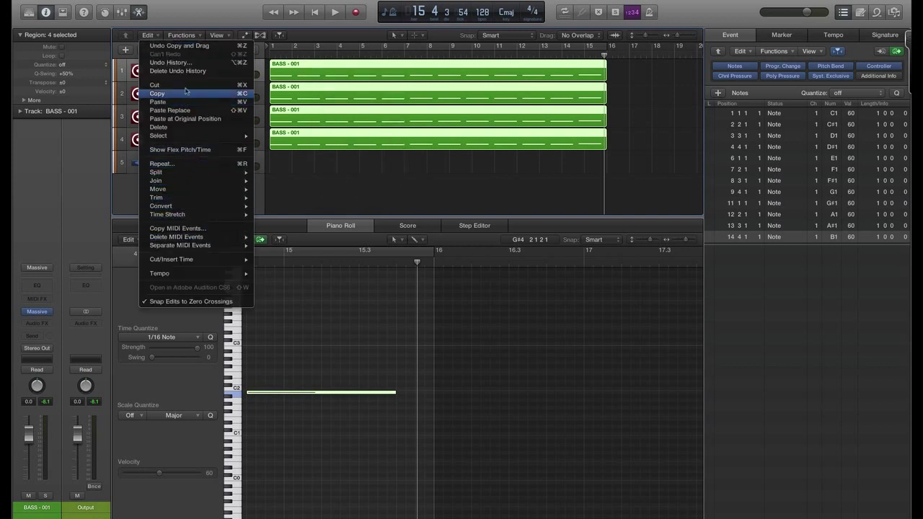
left_click(193, 36)
left_click(193, 36)
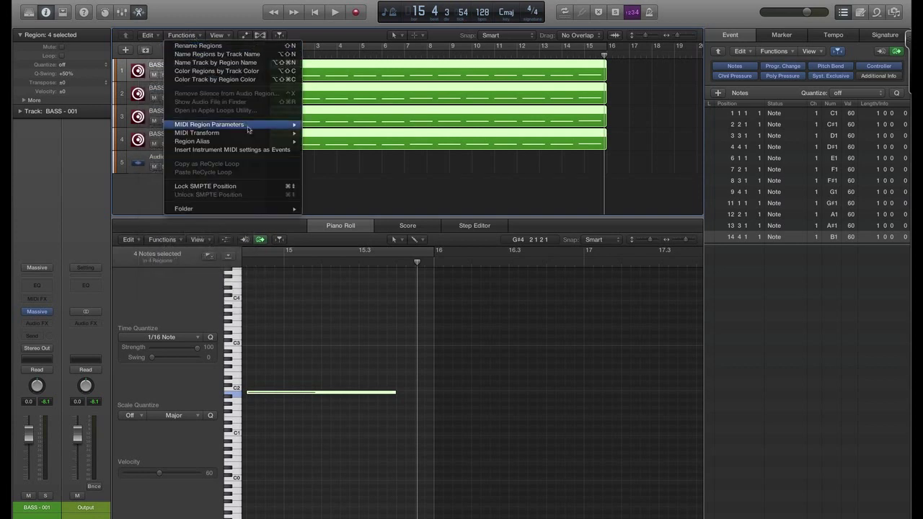
mouse_move(266, 126)
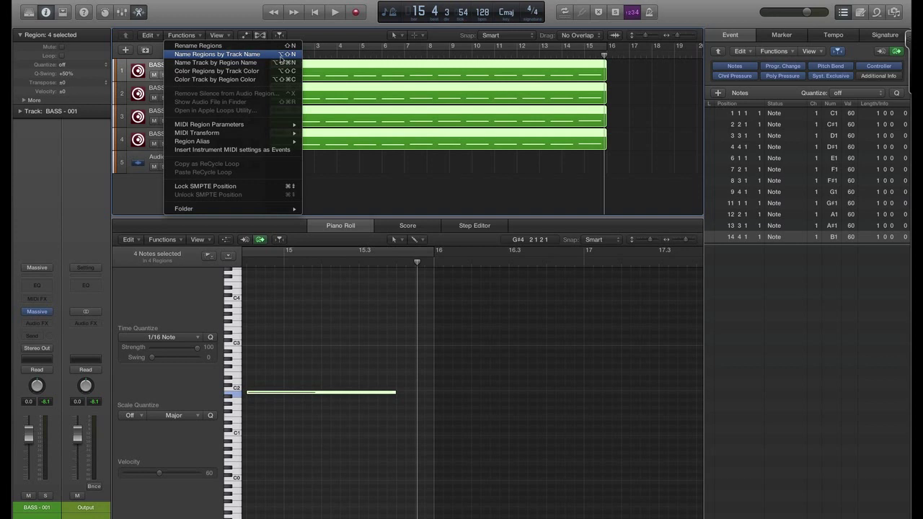
left_click(279, 56)
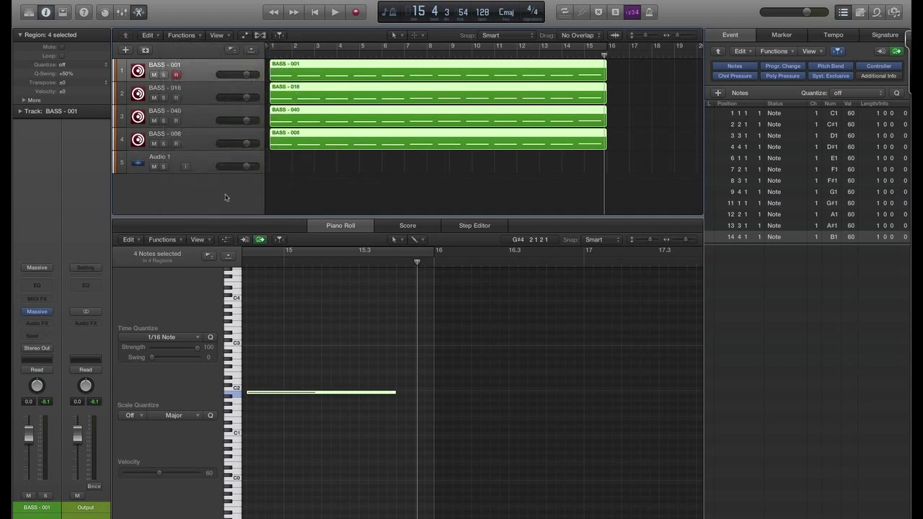
Select all four bass tracks together with their regions.
left_click(205, 144)
left_click(202, 73, "shift")
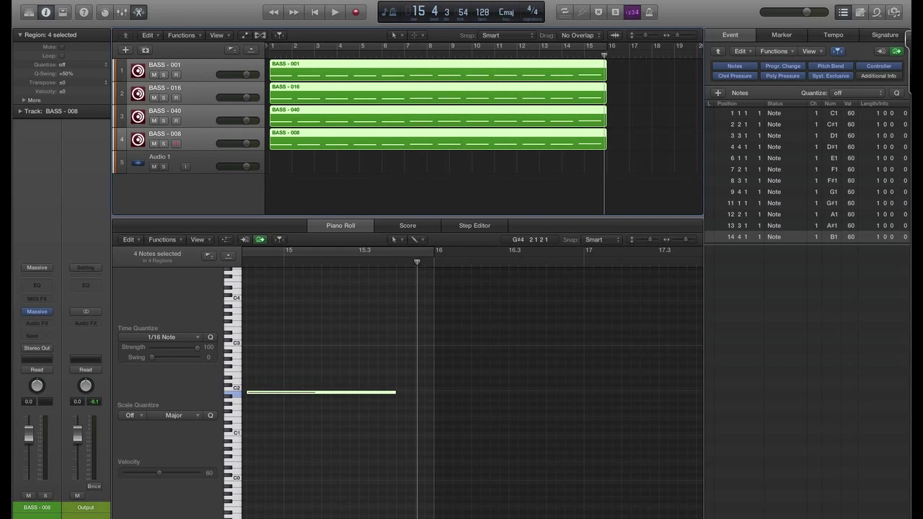
left_click(93, 0)
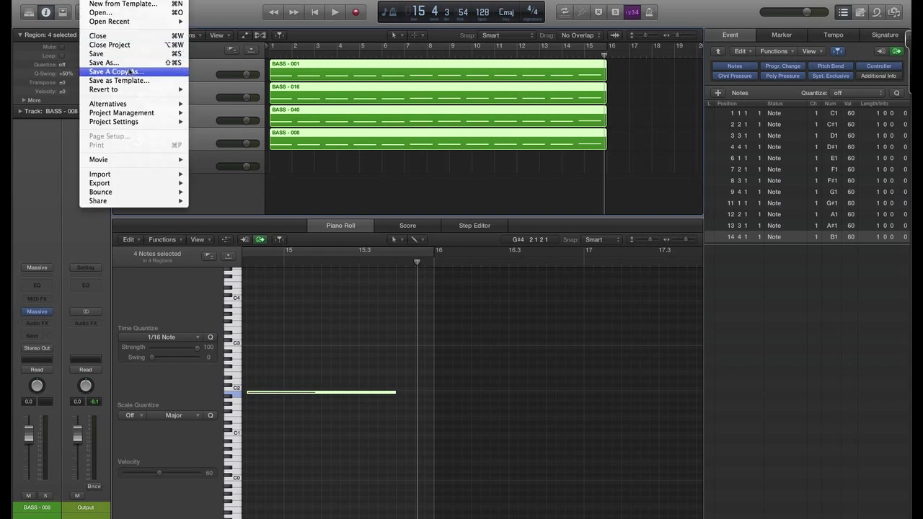
Export all tracks as separate audio files into the Bounces folder under the name ADSR.
mouse_move(146, 108)
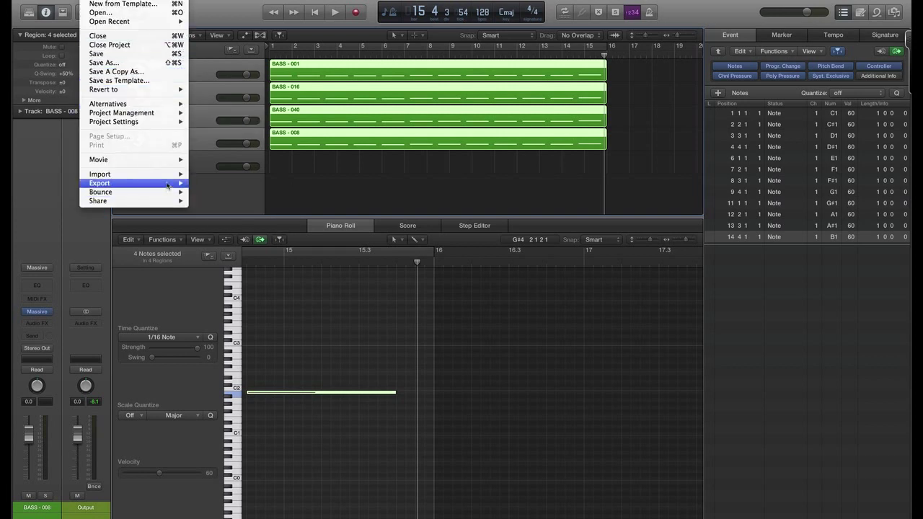
mouse_move(167, 186)
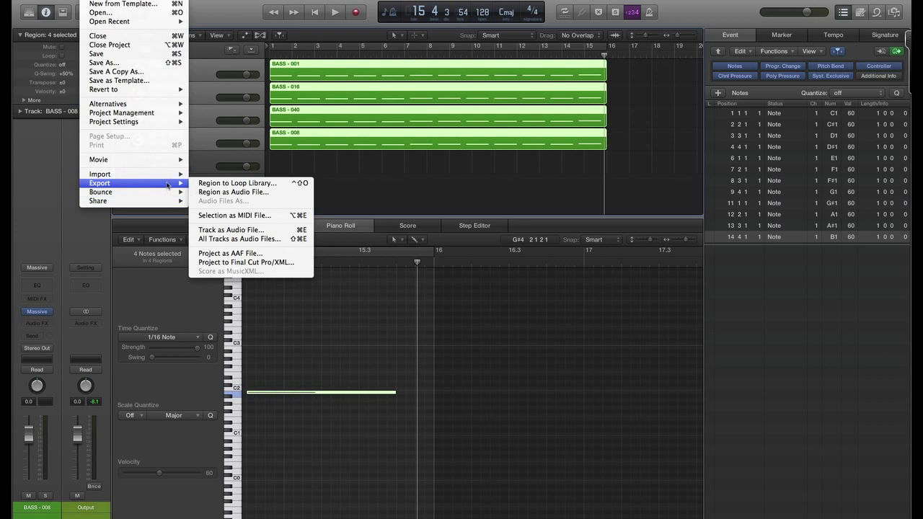
left_click(283, 239)
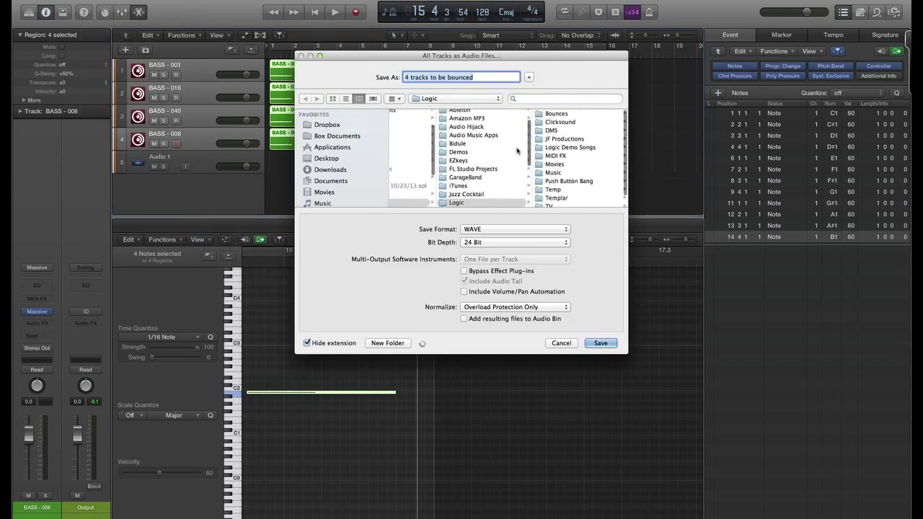
scroll(509, 186, "down", 3)
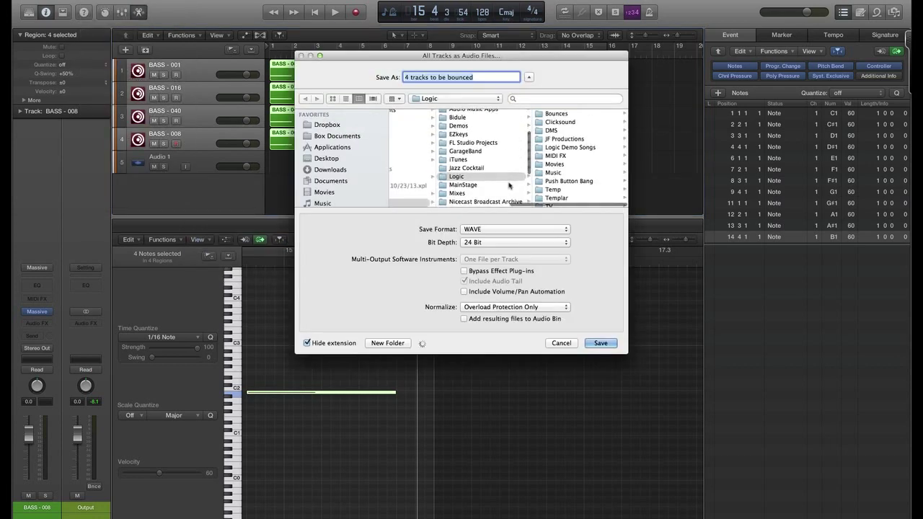
left_click(572, 114)
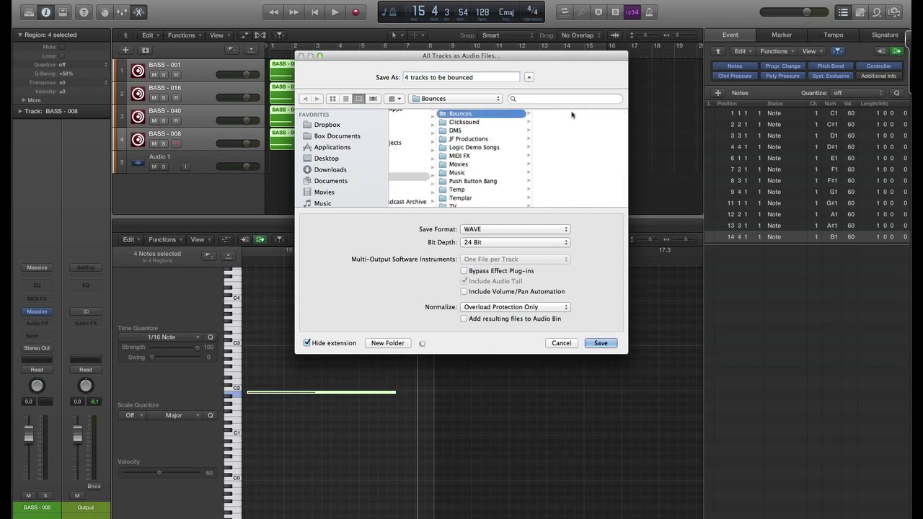
left_click(491, 76)
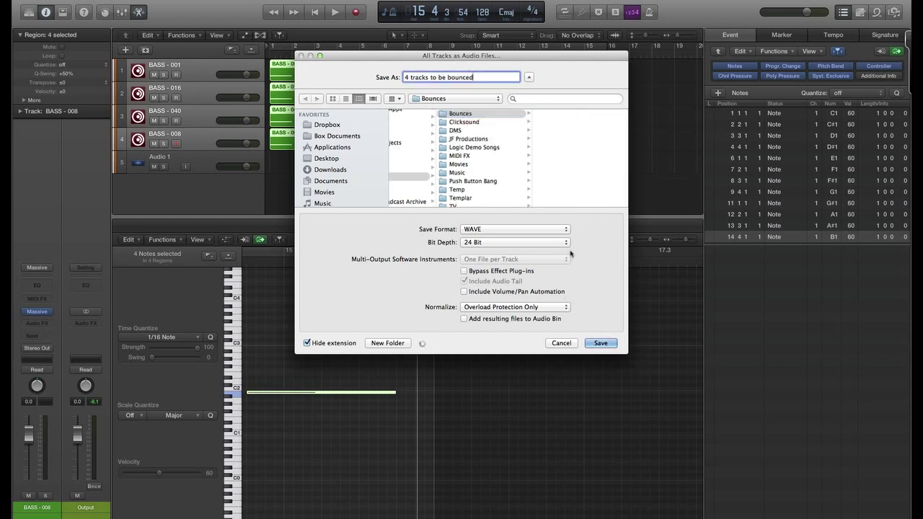
key("super+a")
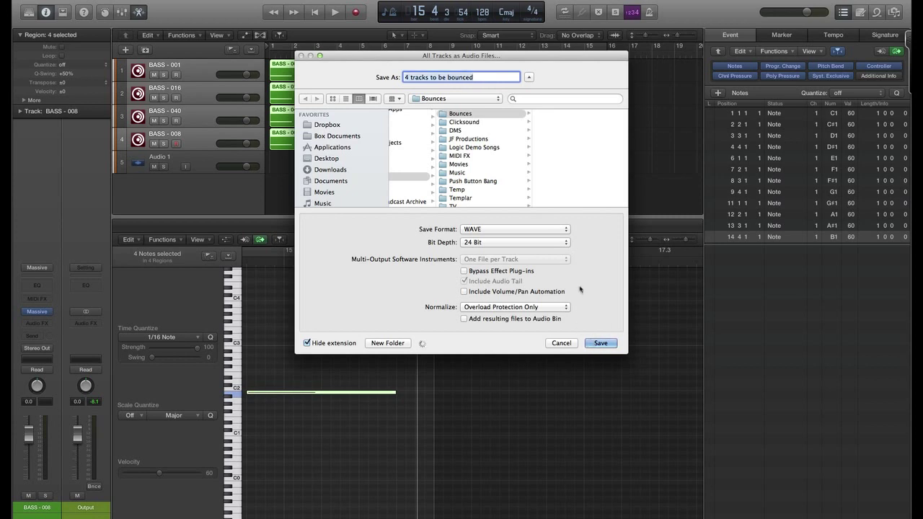
type("ADSR")
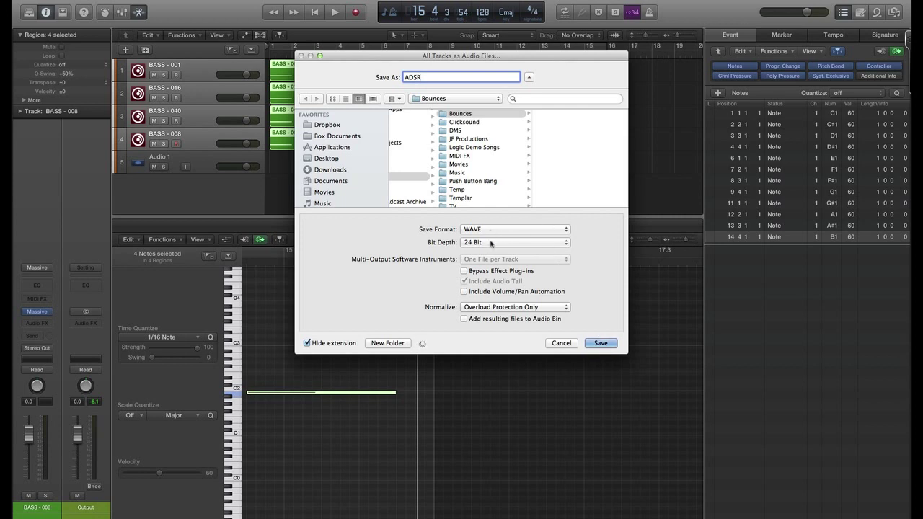
left_click(603, 343)
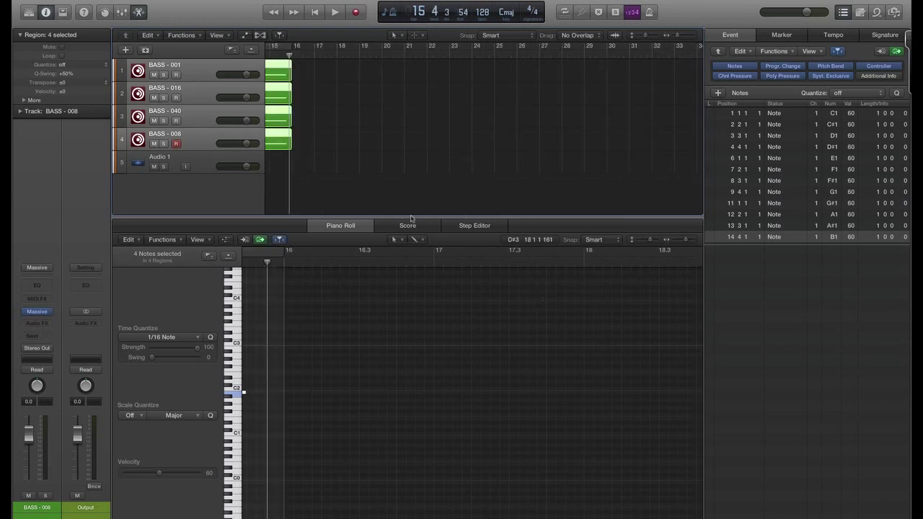
Select the four BASS tracks and delete them, confirming removal of their regions.
left_click(327, 186)
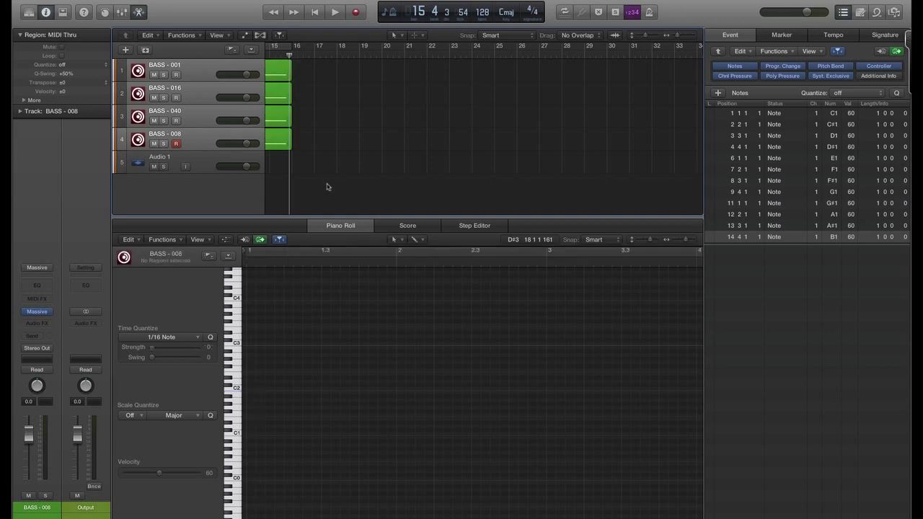
left_click(194, 134)
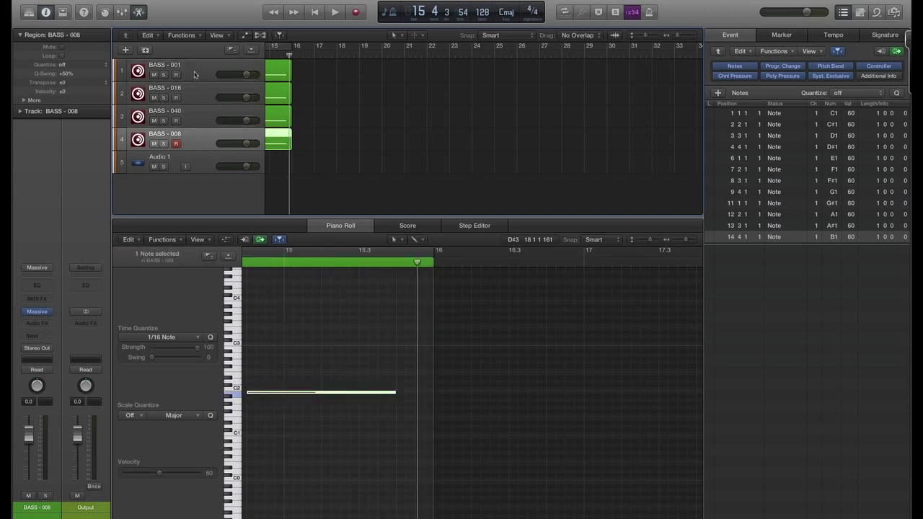
left_click(194, 74, "shift")
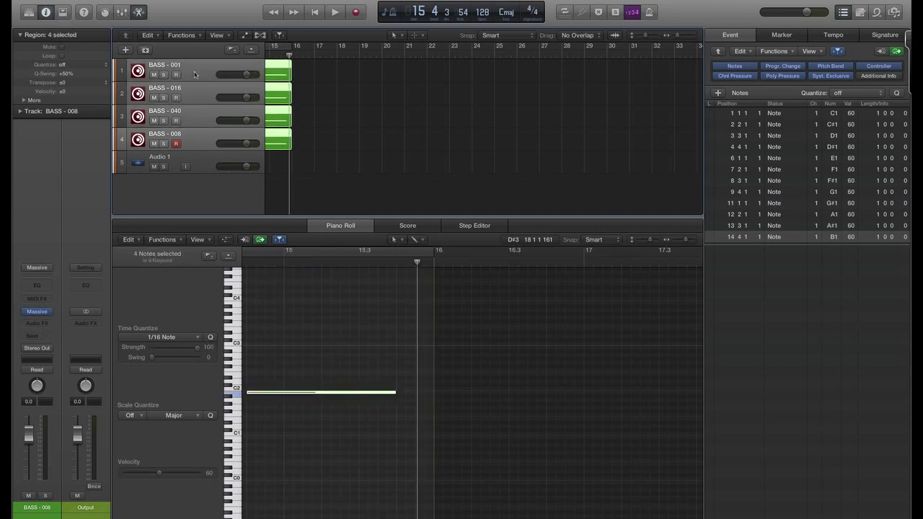
key("super+BackSpace")
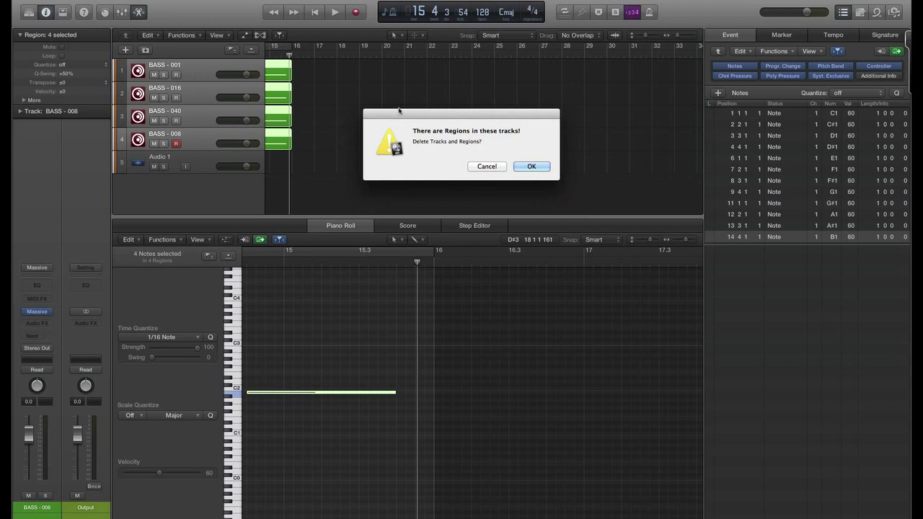
left_click(530, 167)
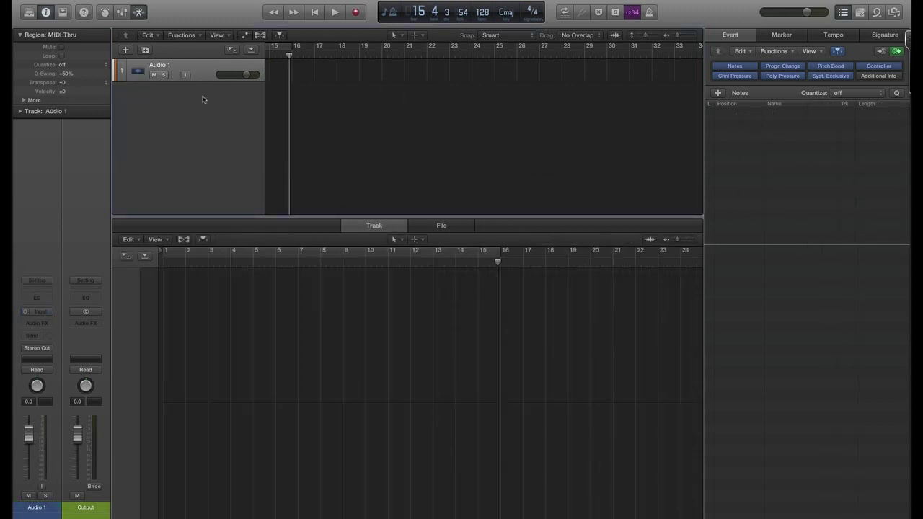
Create a new Software Instrument track.
double_click(210, 114)
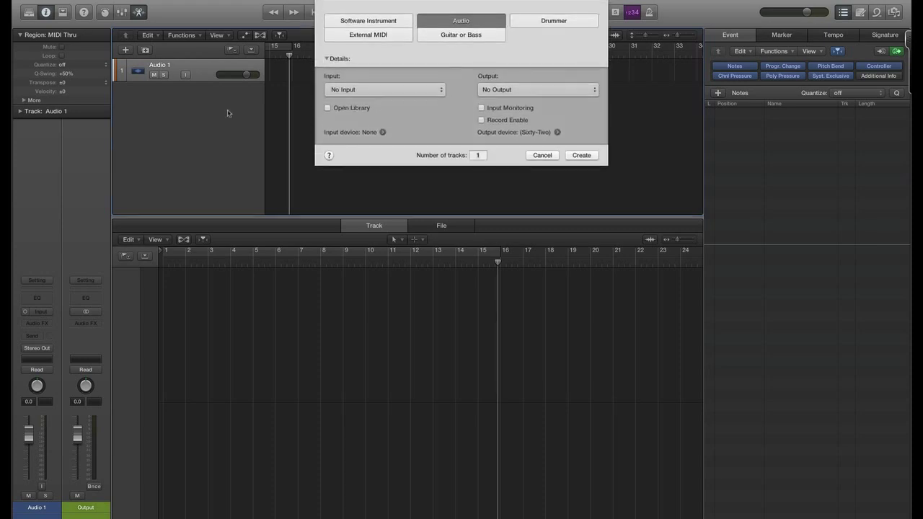
left_click(397, 24)
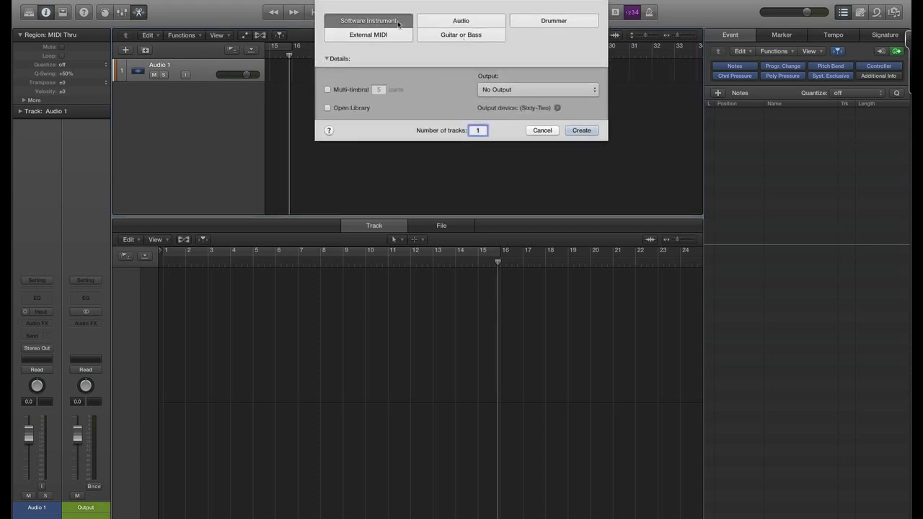
left_click(581, 131)
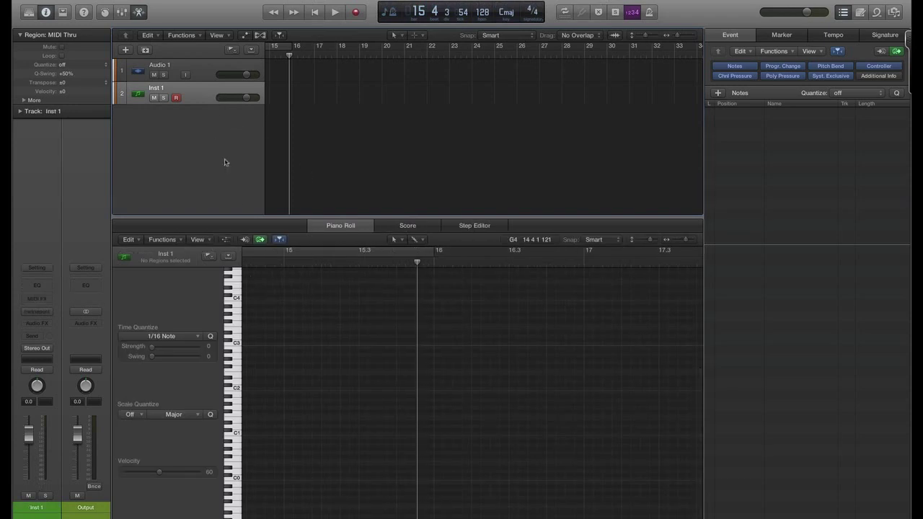
left_click(44, 267)
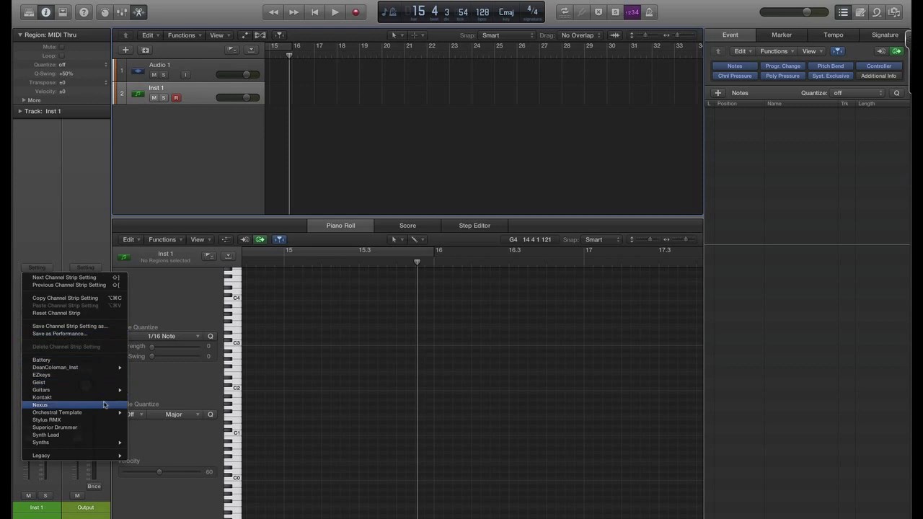
key("Escape")
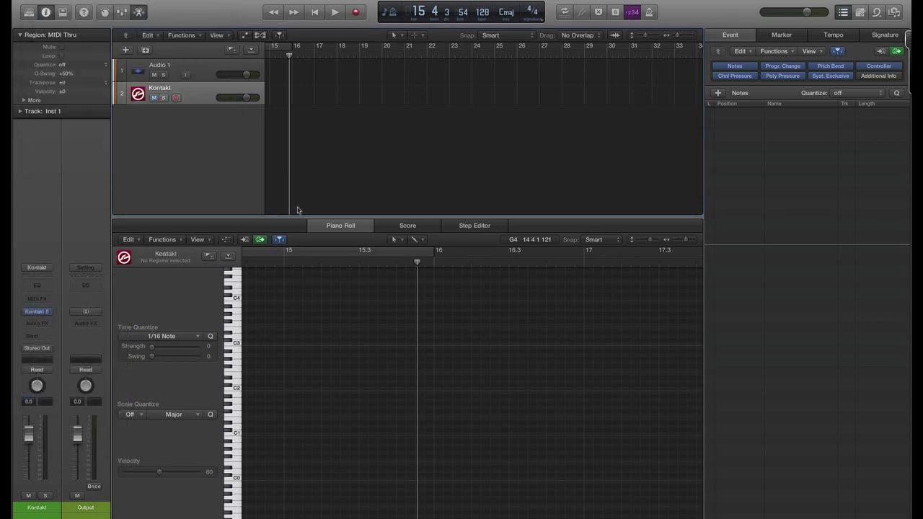
Open the Kontakt 5 window, hide its plugin header and position it over the arrange area.
left_click(37, 312)
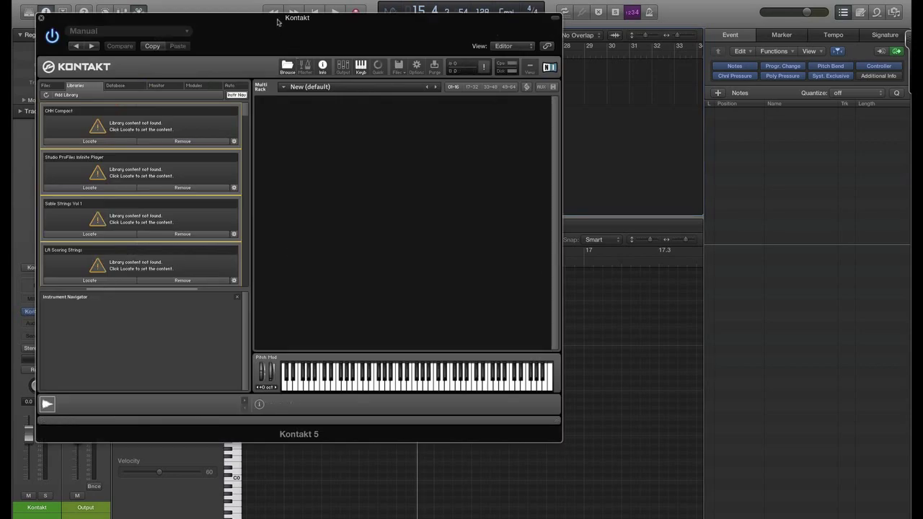
left_click_drag(279, 17, 409, 90)
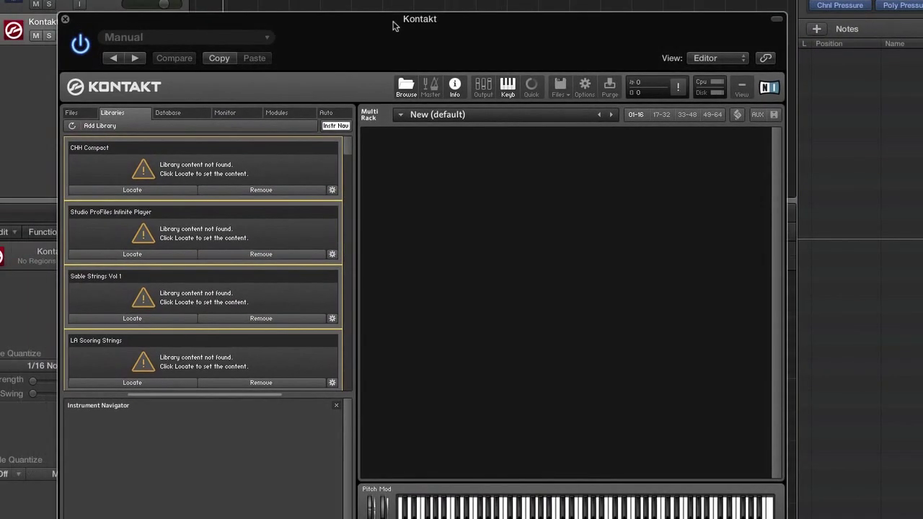
left_click(777, 19)
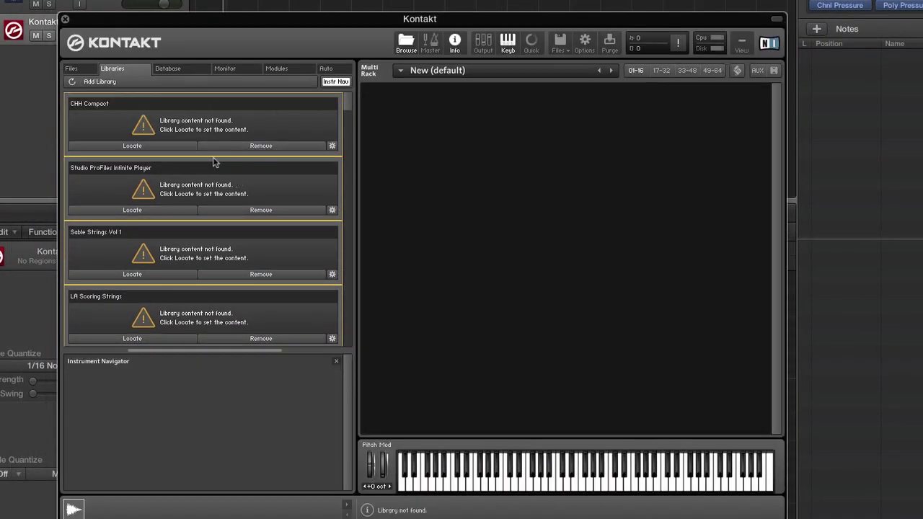
left_click_drag(445, 27, 470, 58)
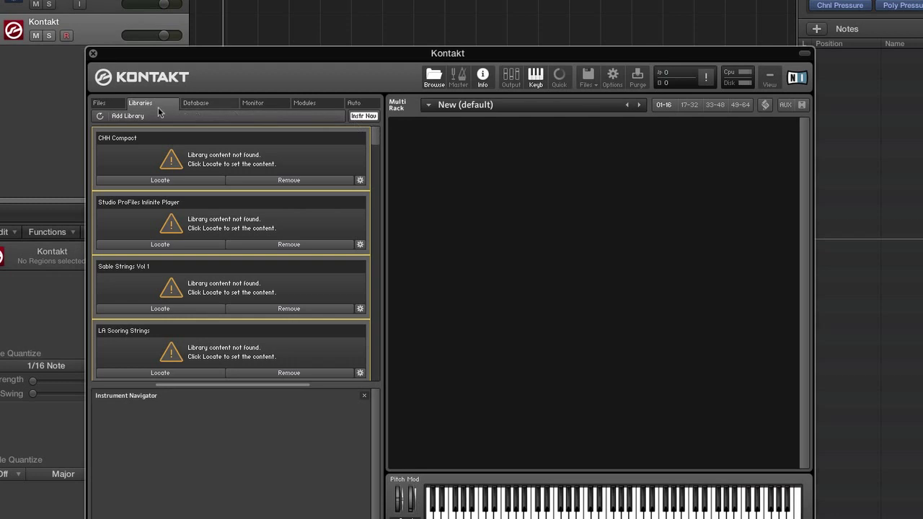
Switch Kontakt's browser to Files and quick-jump to the Sound Library location.
left_click(105, 103)
scroll(207, 219, "up", 1)
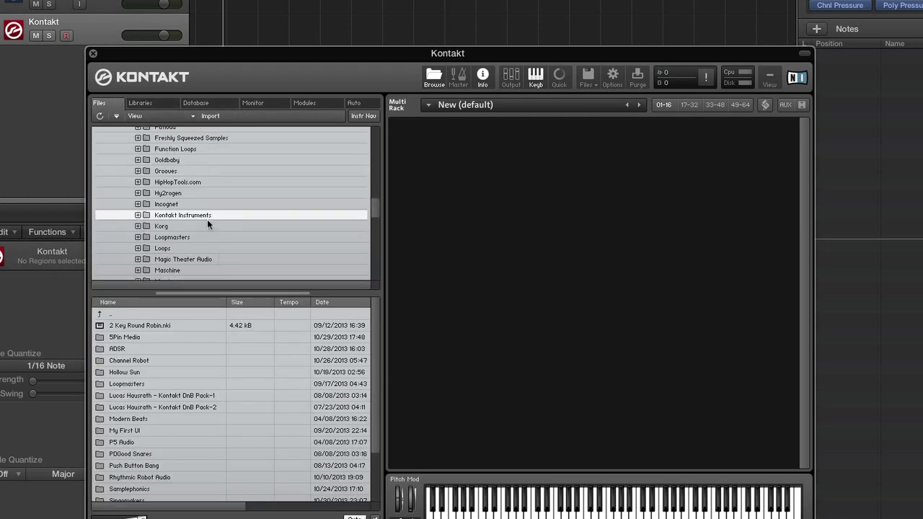
scroll(207, 219, "up", 5)
left_click(187, 114)
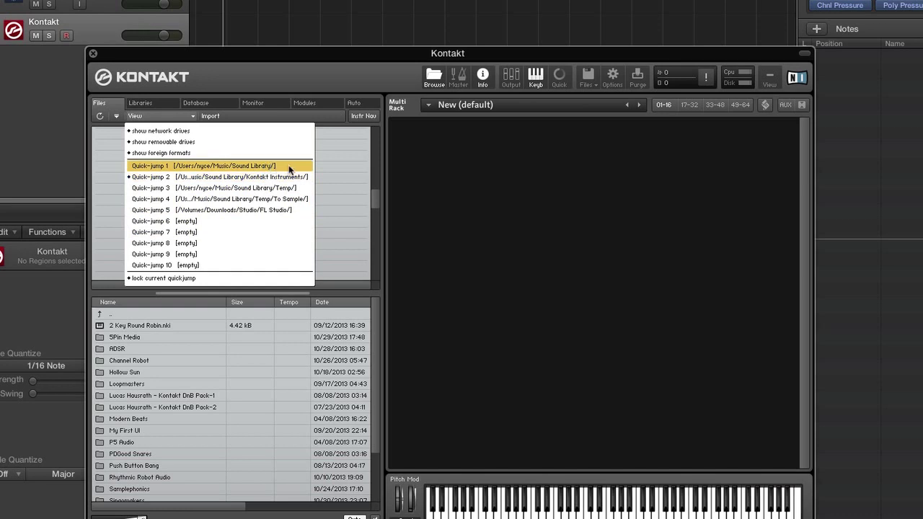
left_click(264, 167)
scroll(196, 147, "up", 5)
scroll(195, 145, "down", 3)
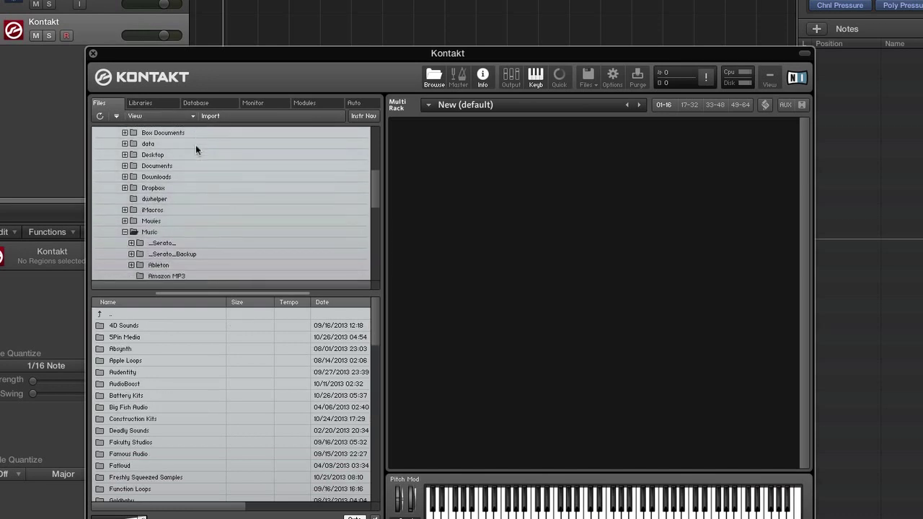
Open Music > Logic > Bounces and preview BASS - 001_bip.wav.
left_click(169, 230)
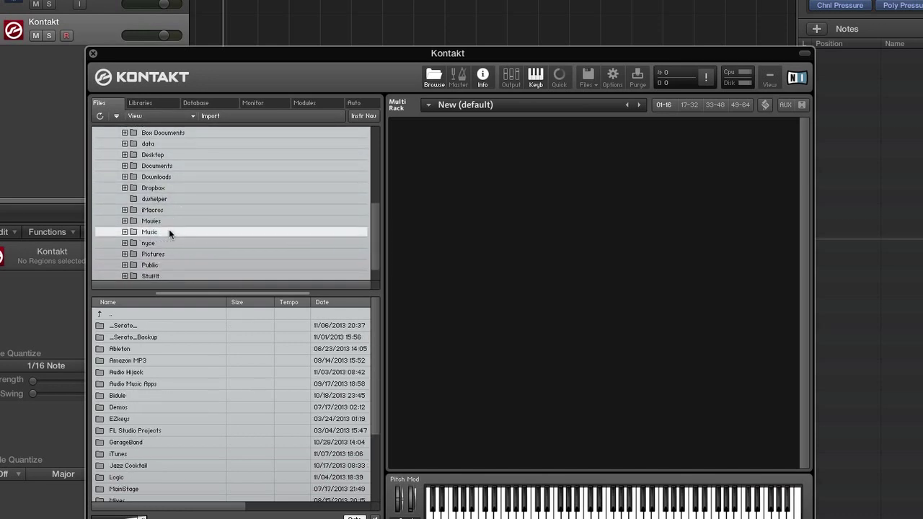
scroll(169, 229, "down", 2)
scroll(165, 213, "down", 5)
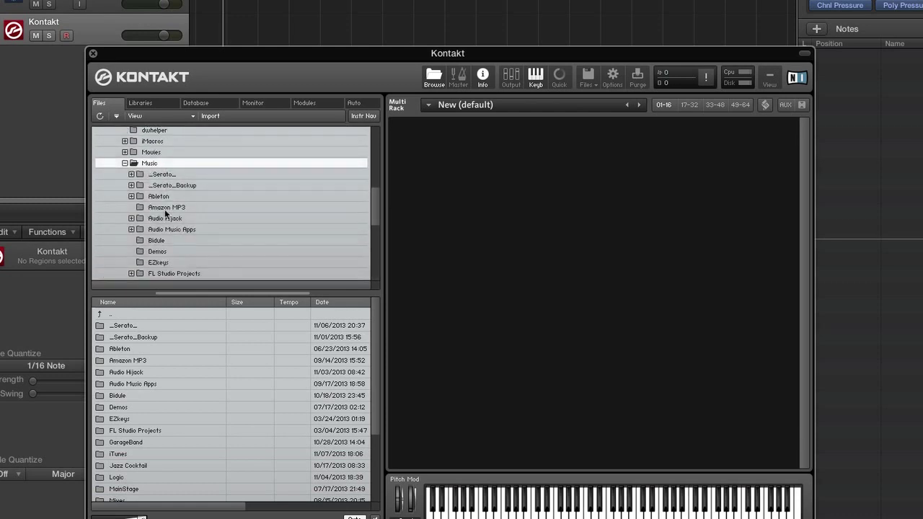
scroll(165, 213, "down", 2)
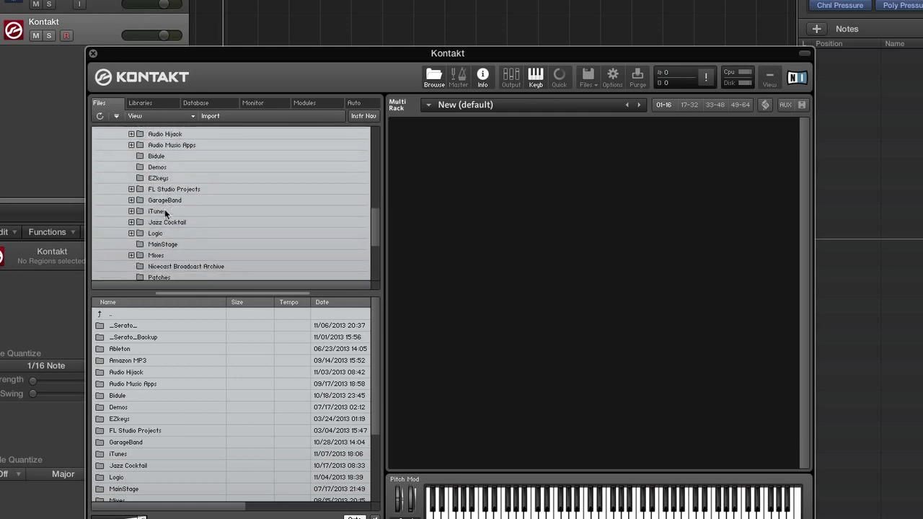
left_click(169, 234)
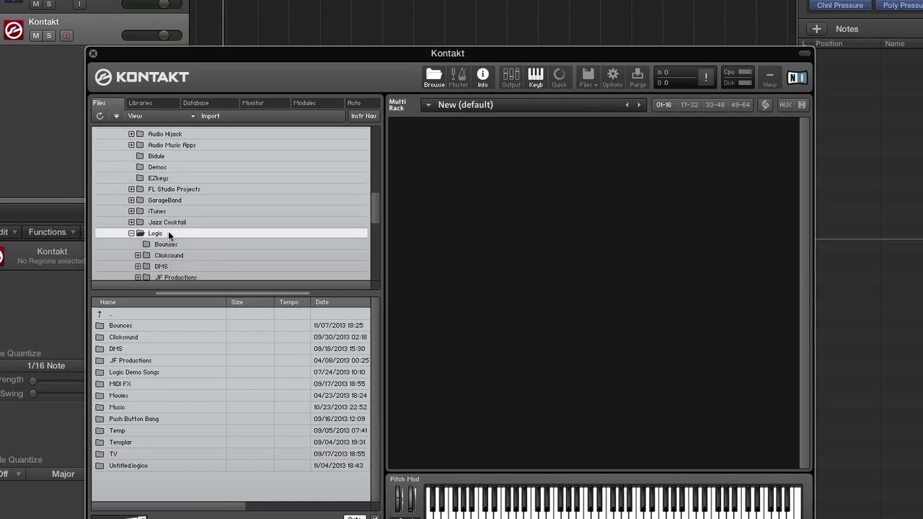
scroll(199, 248, "down", 1)
left_click(183, 236)
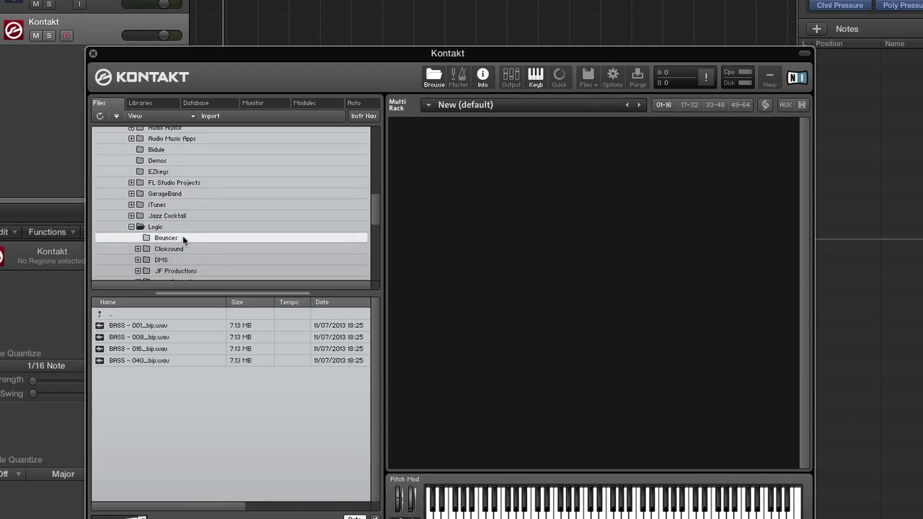
left_click(150, 326)
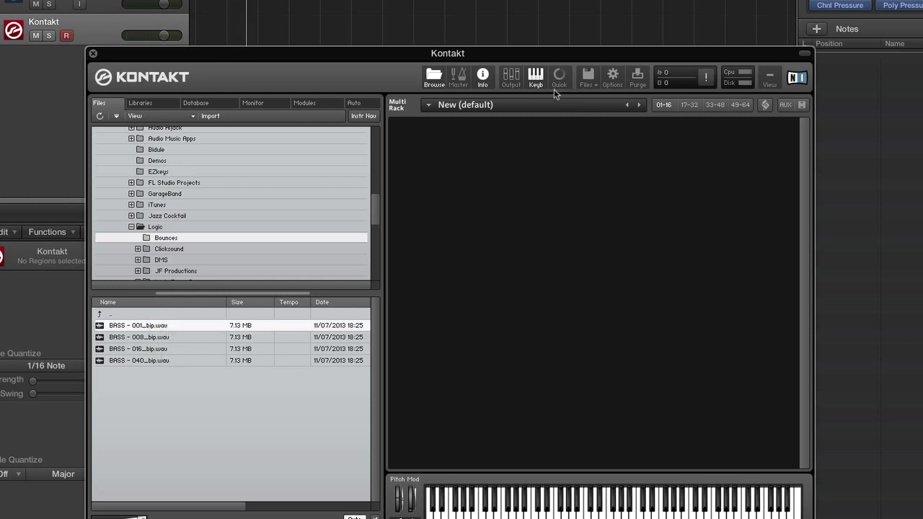
Add a new empty Kontakt instrument and open its Mapping Editor in Instrument Edit Mode.
left_click(587, 85)
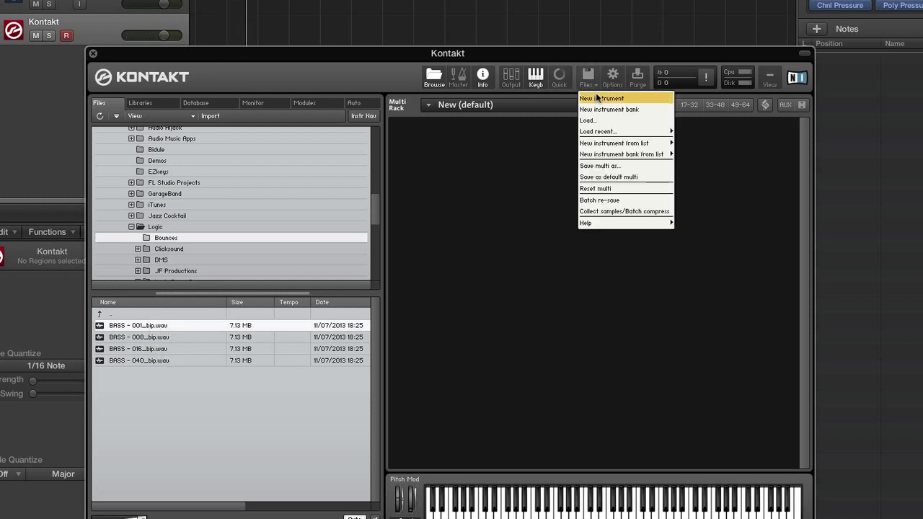
left_click(596, 92)
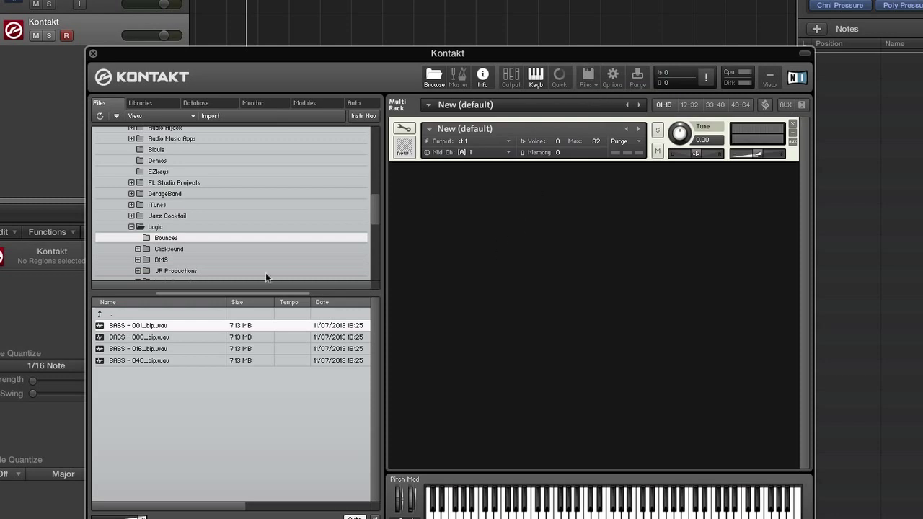
left_click(405, 128)
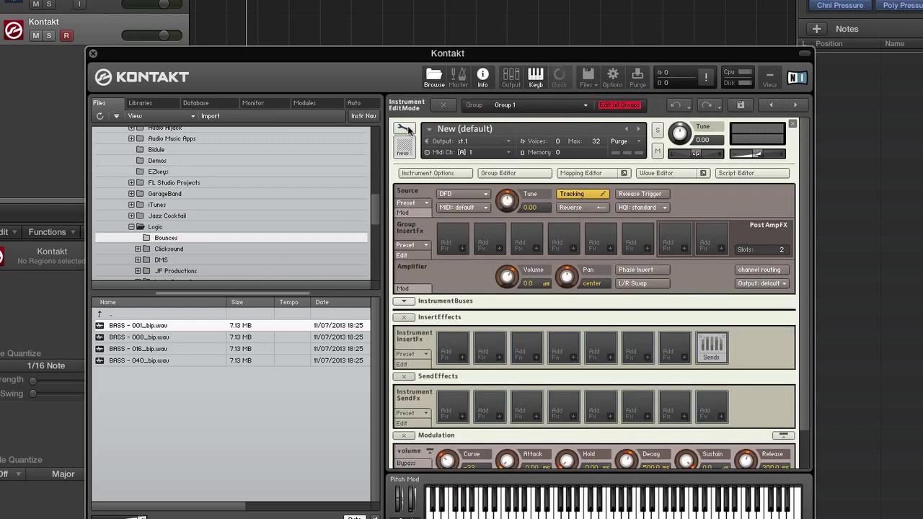
left_click(585, 174)
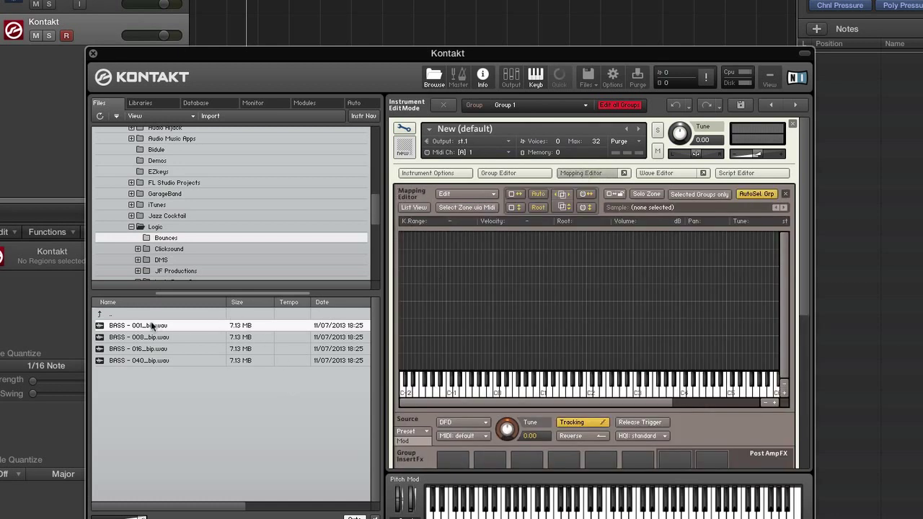
Map BASS - 001 onto C1, BASS - 008 onto C2, BASS - 016 onto C3 and BASS - 040 onto C4.
left_click_drag(151, 325, 494, 356)
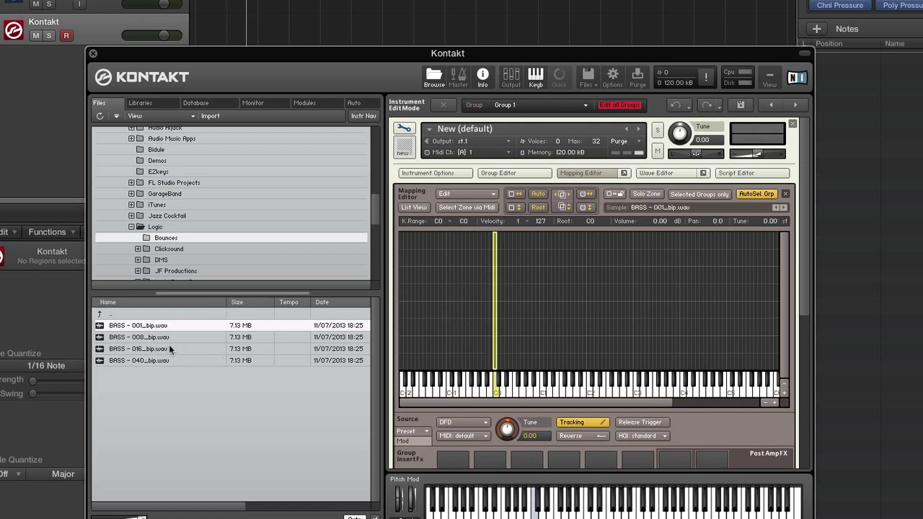
left_click(143, 337)
left_click_drag(129, 334, 588, 357)
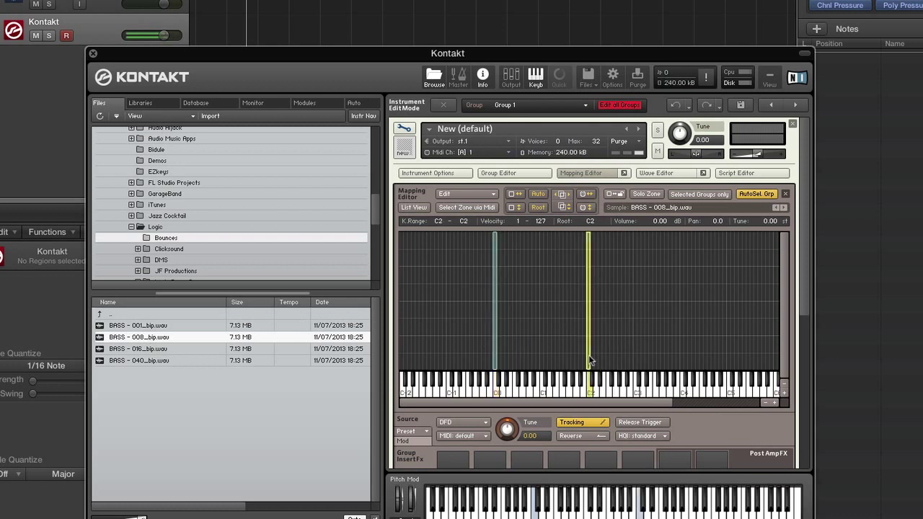
left_click(496, 344)
left_click_drag(494, 341, 543, 347)
left_click(157, 350)
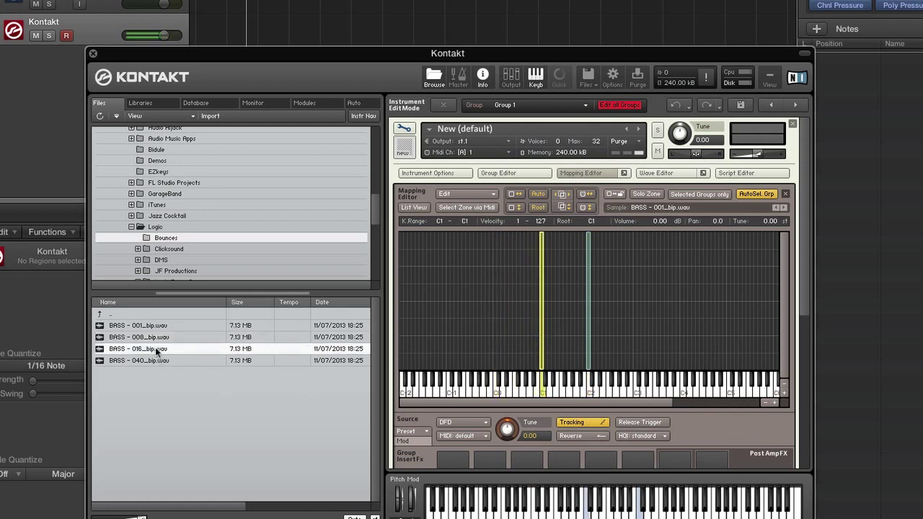
left_click_drag(157, 351, 634, 352)
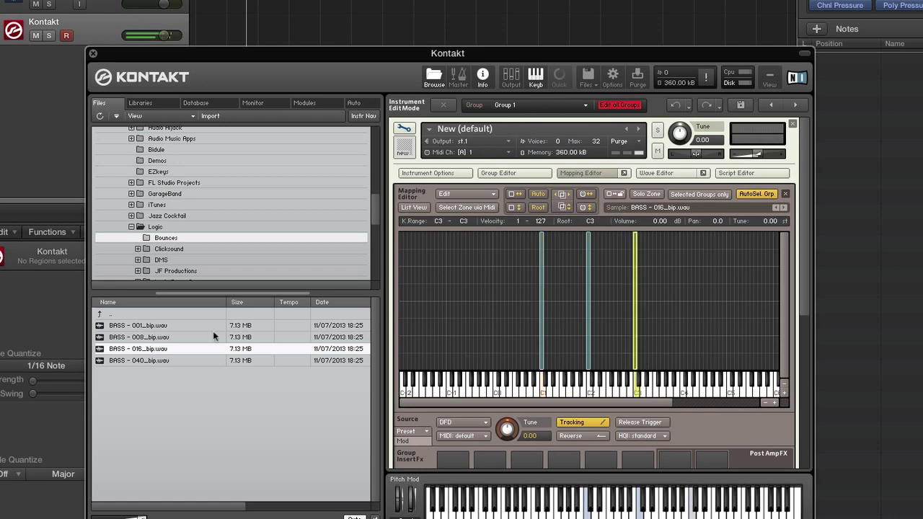
left_click_drag(182, 362, 680, 355)
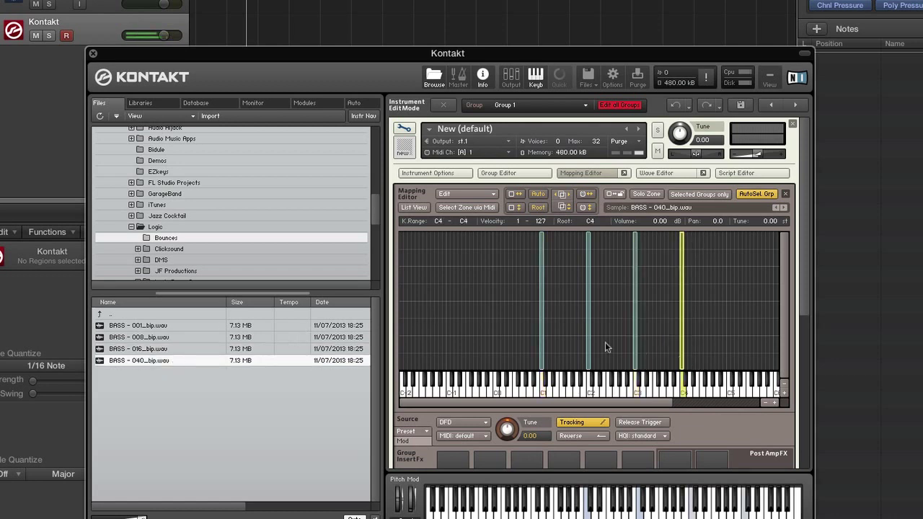
Inspect the key range and root of the C1 and C2 zones, then deselect.
left_click(543, 345)
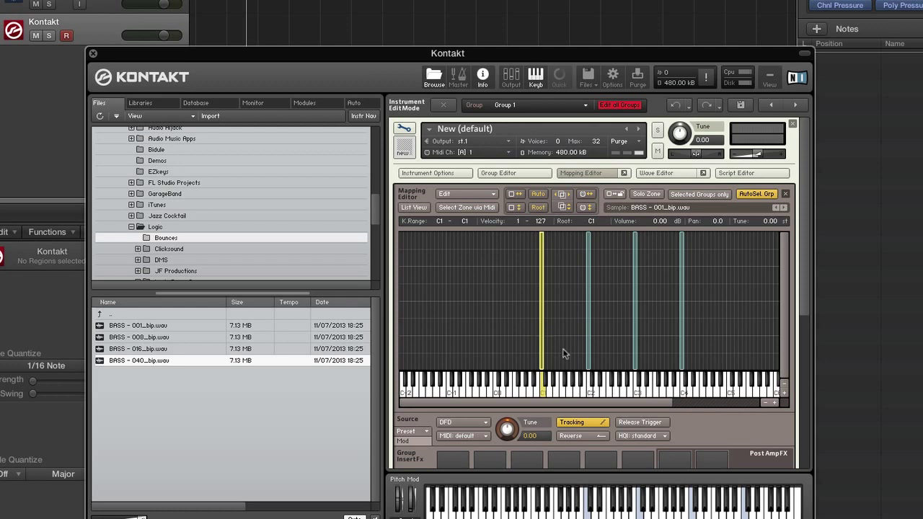
left_click(589, 350)
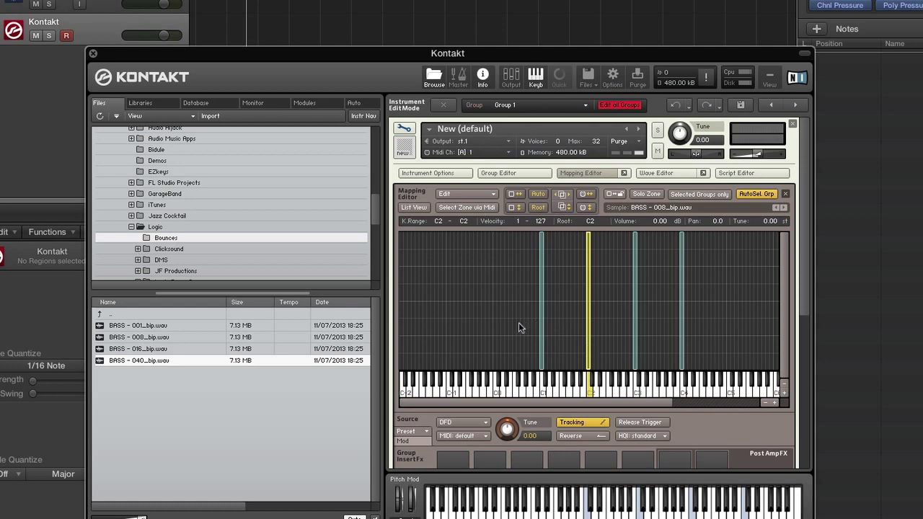
left_click(542, 336)
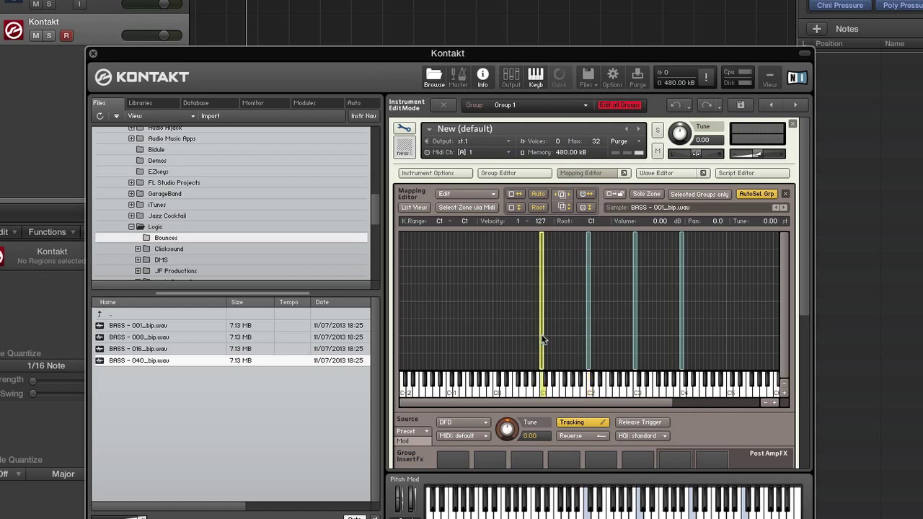
left_click(524, 320)
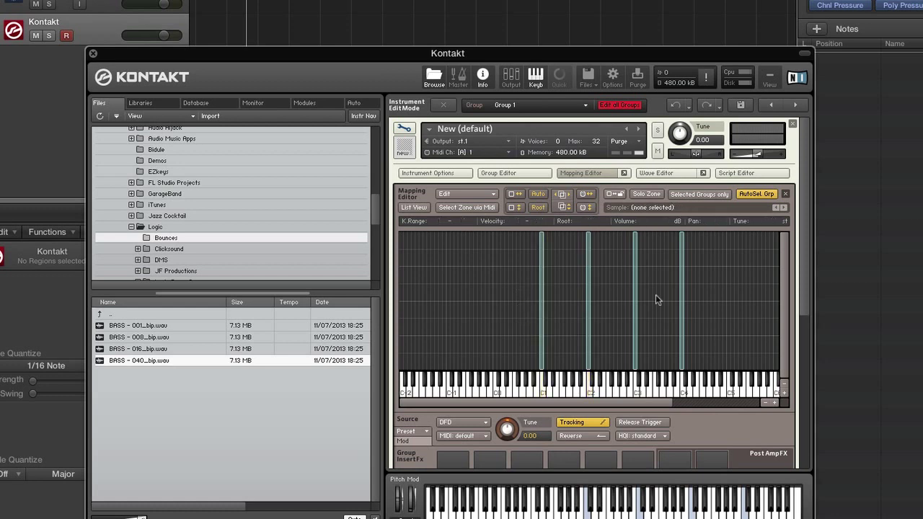
Clone each of the four selected bass zones into its own group and show the group list.
left_click_drag(656, 300, 772, 323)
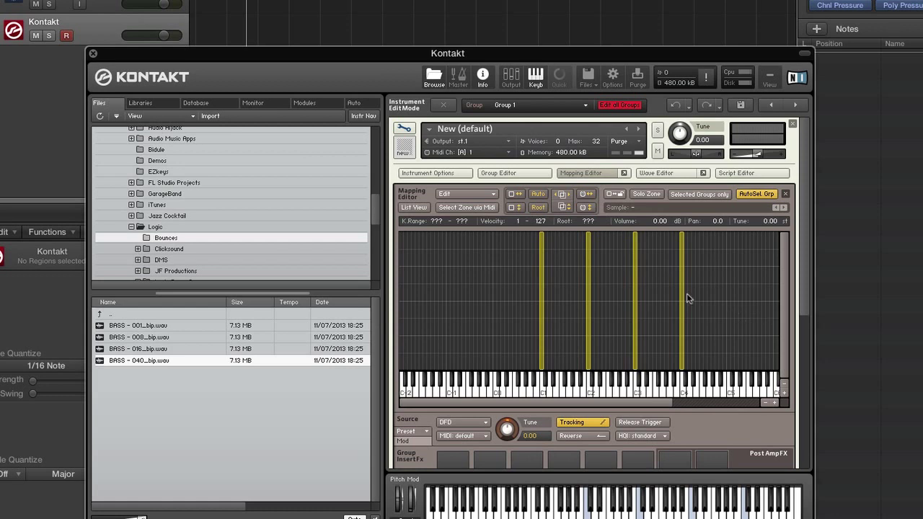
left_click(489, 196)
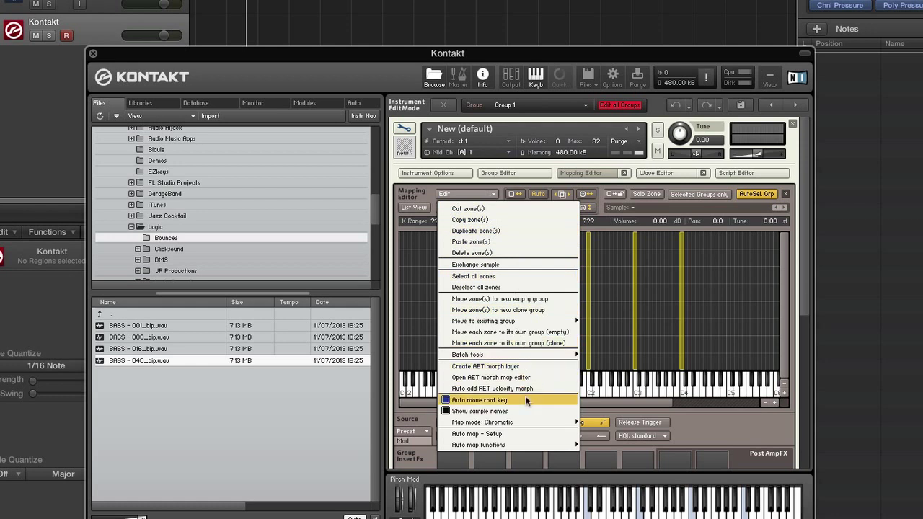
left_click(547, 342)
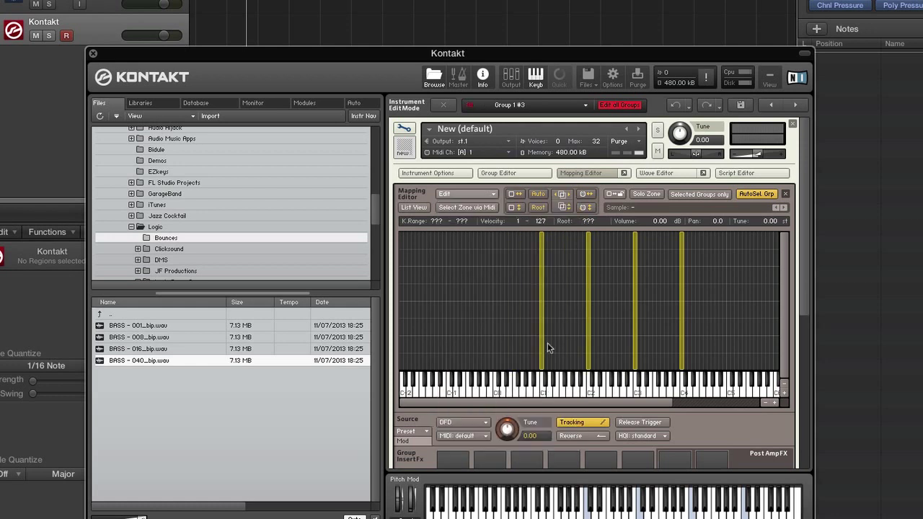
left_click(526, 172)
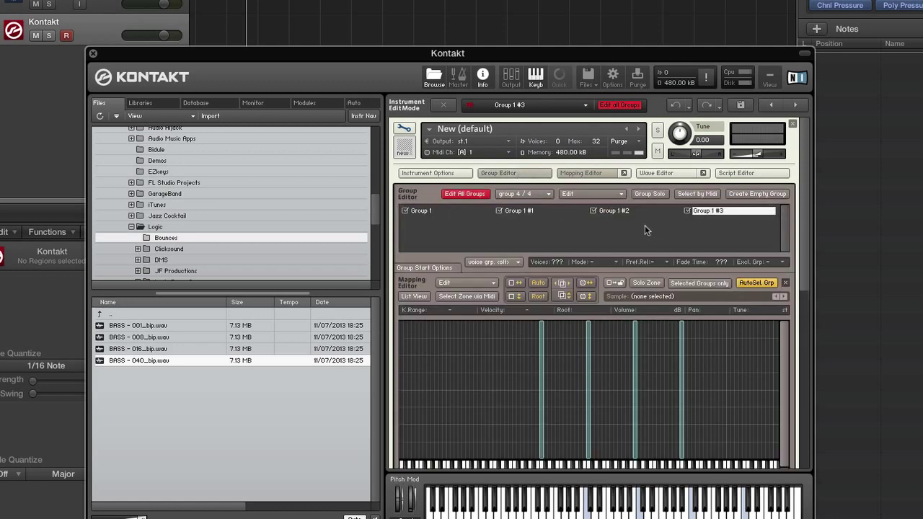
Enable Select by Midi and rename the first two groups BASS 001 and BASS 002.
left_click(697, 195)
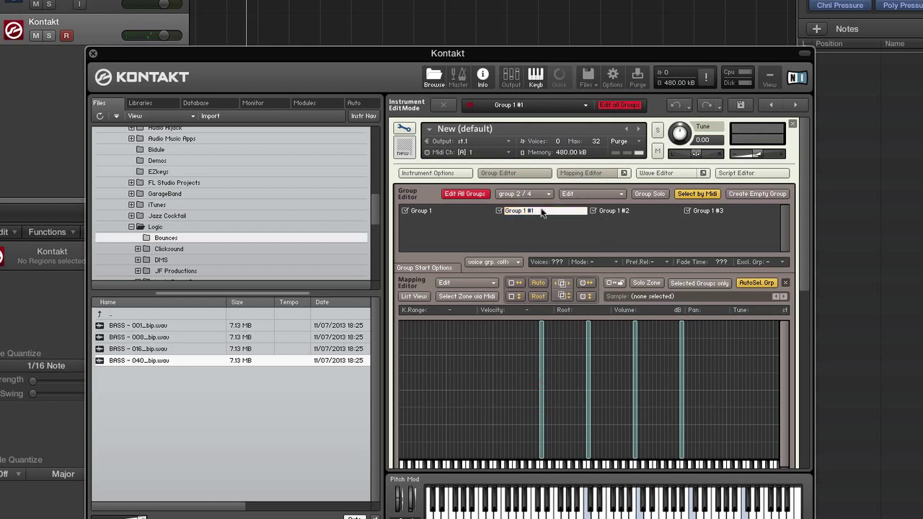
type("BASS 001")
key("Return")
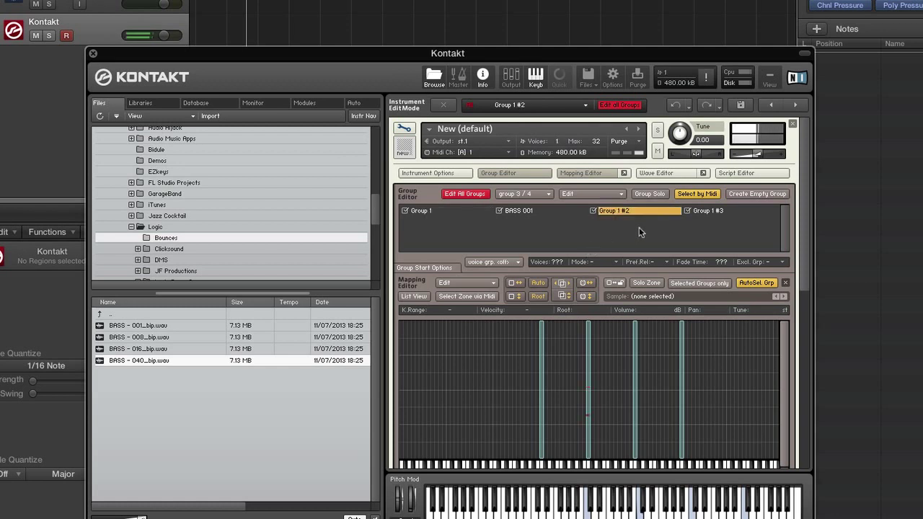
double_click(630, 211)
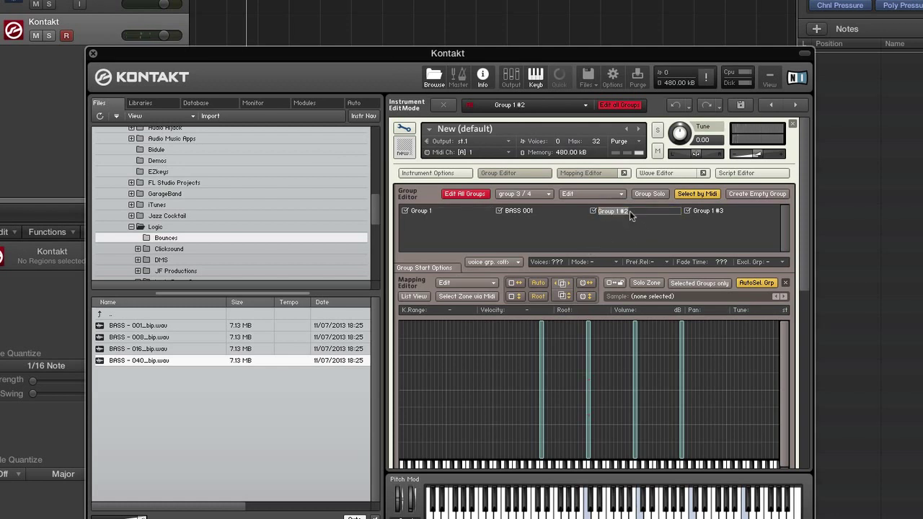
type("BASS 002")
key("Return")
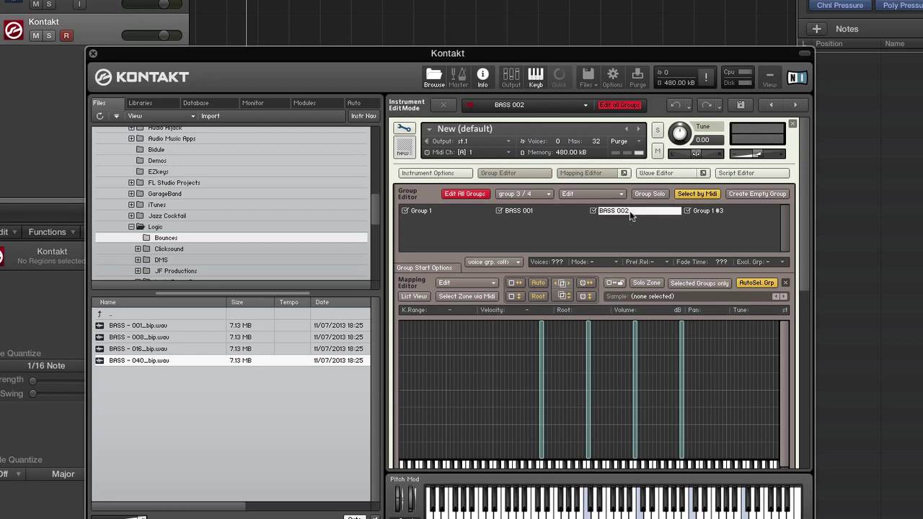
Rename Group 1 #3 to BASS 003 and Group 1 to BASS 004.
double_click(723, 210)
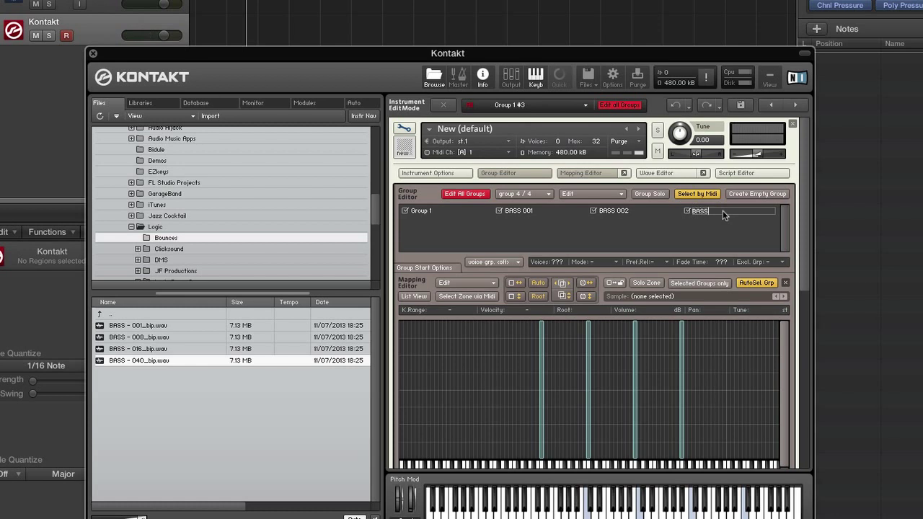
type("BASS 003")
key("Return")
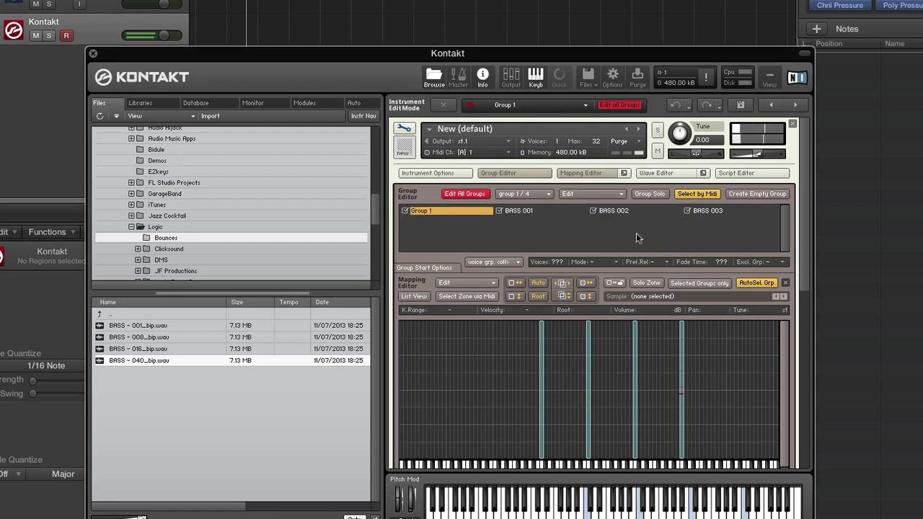
double_click(450, 210)
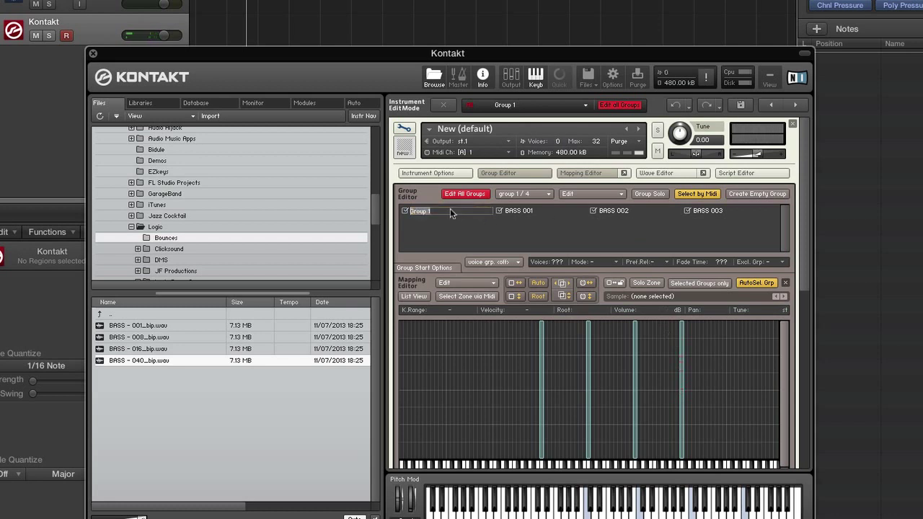
type("BASS 004")
key("Return")
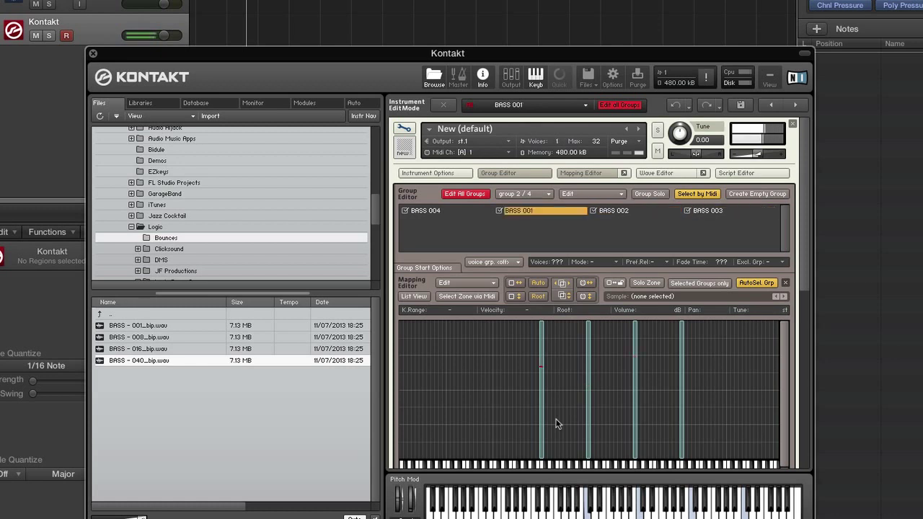
Move the BASS - 008, 016 and 040 zones onto C#1, D1 and D#1.
scroll(556, 425, "down", 2)
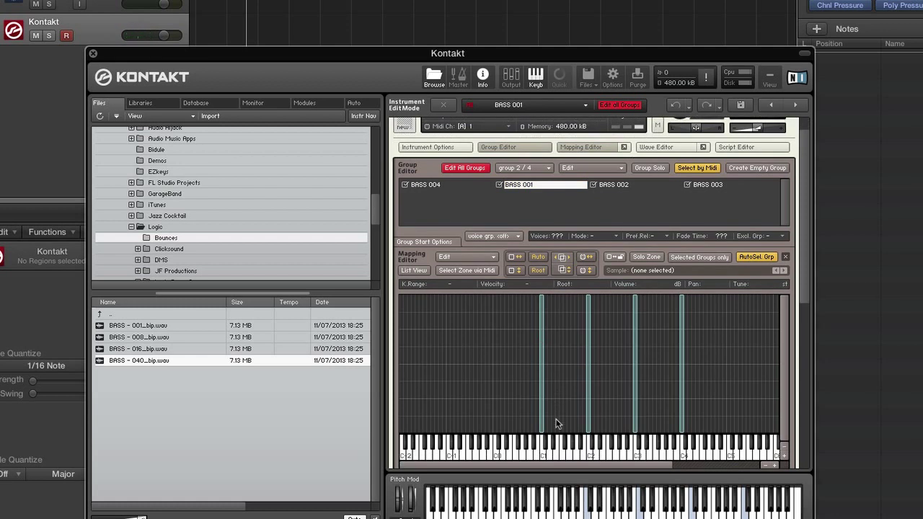
scroll(555, 424, "up", 1)
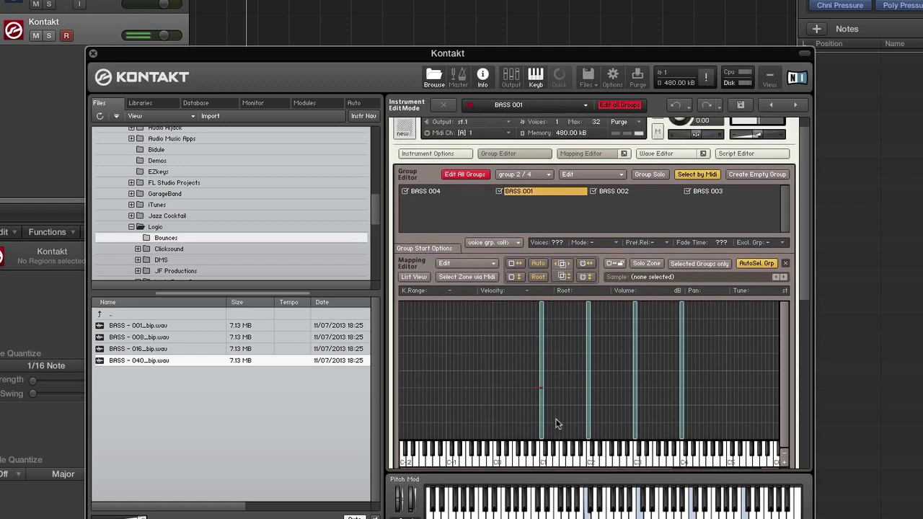
scroll(555, 424, "up", 1)
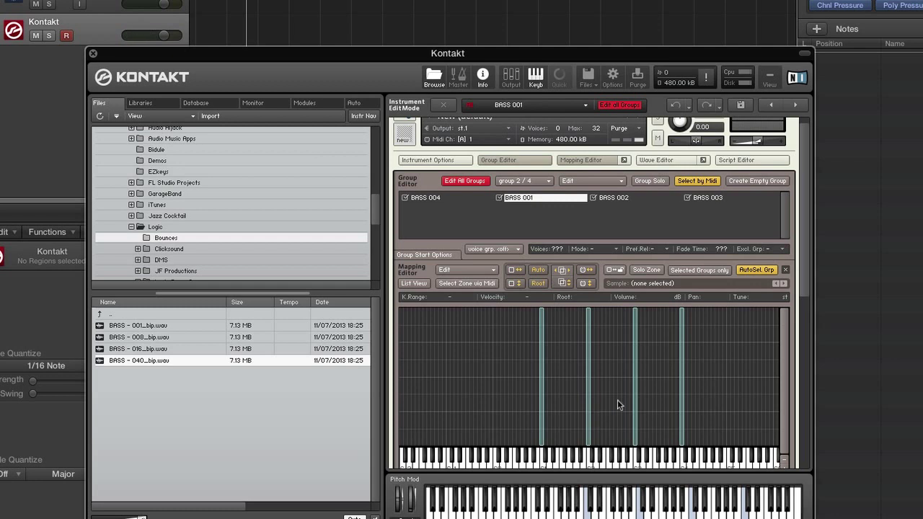
left_click(589, 405)
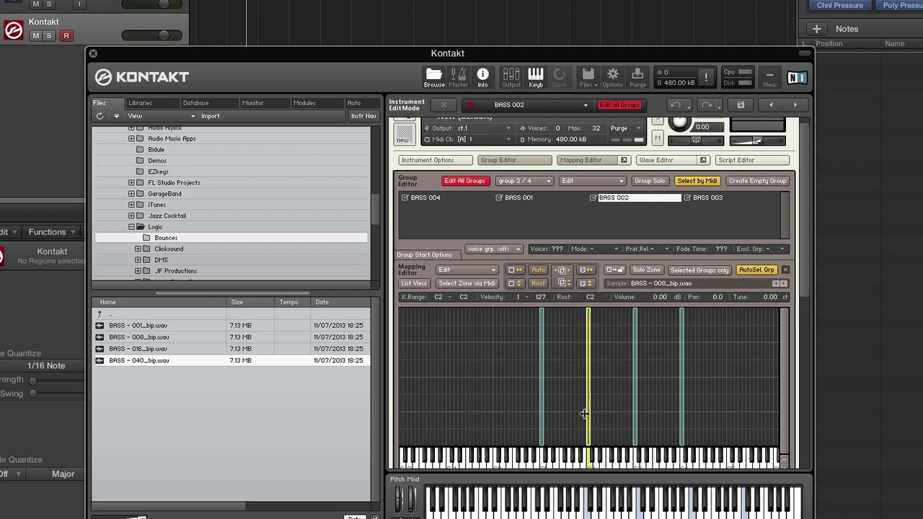
left_click_drag(589, 426, 545, 433)
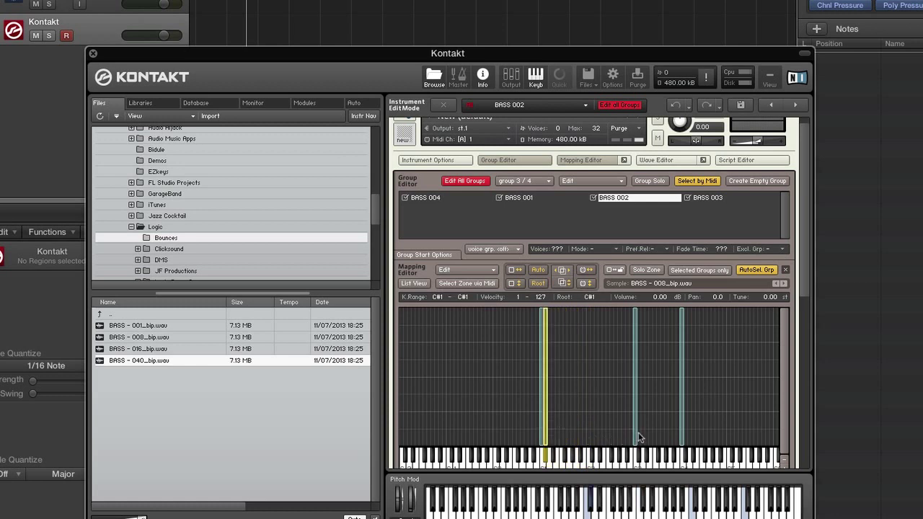
left_click_drag(635, 440, 546, 439)
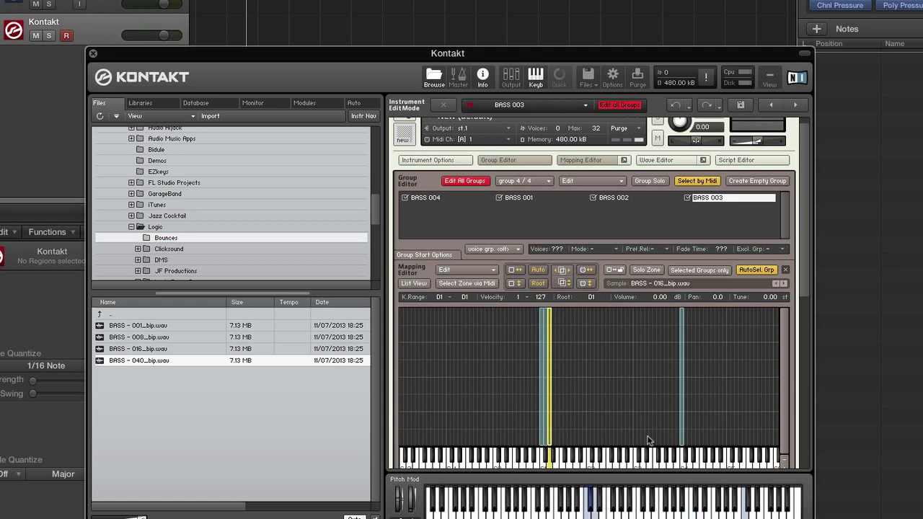
left_click_drag(681, 433, 552, 437)
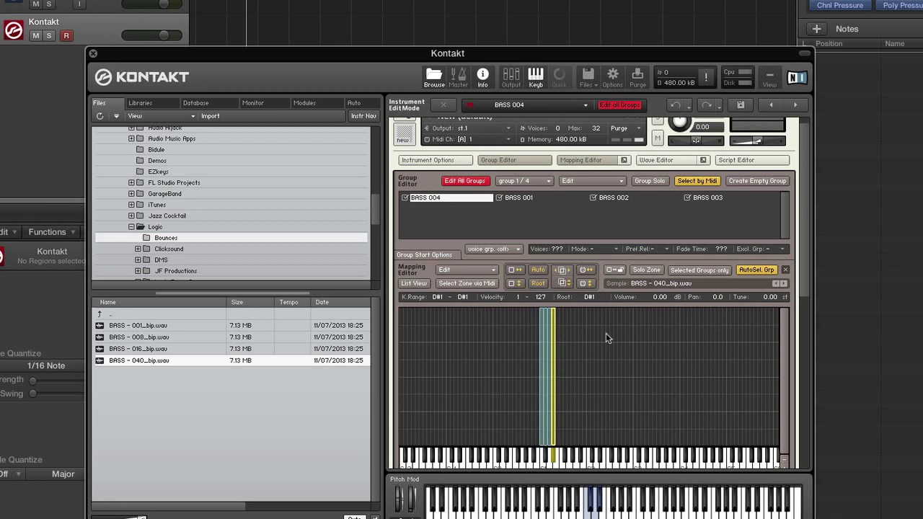
scroll(592, 347, "down", 1)
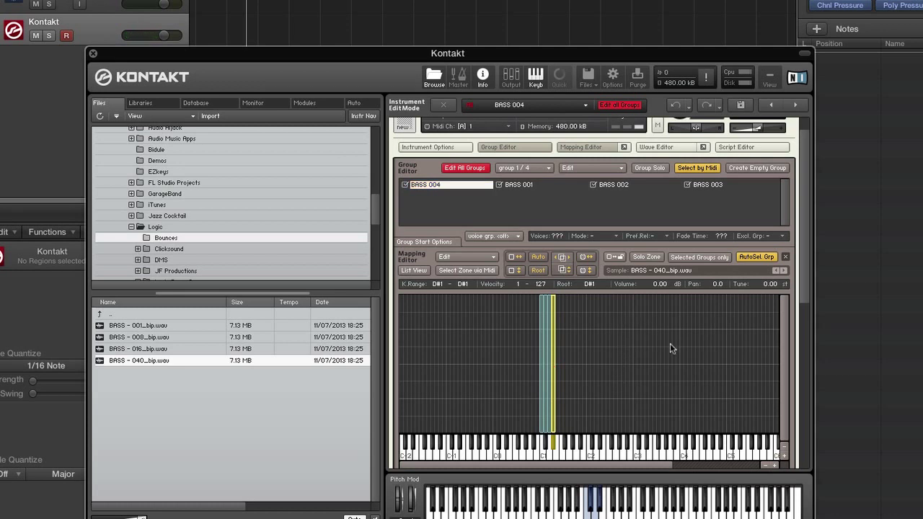
Collapse the Mapping and Group Editors to reveal BASS 004's source, amplifier and effects settings.
left_click(570, 148)
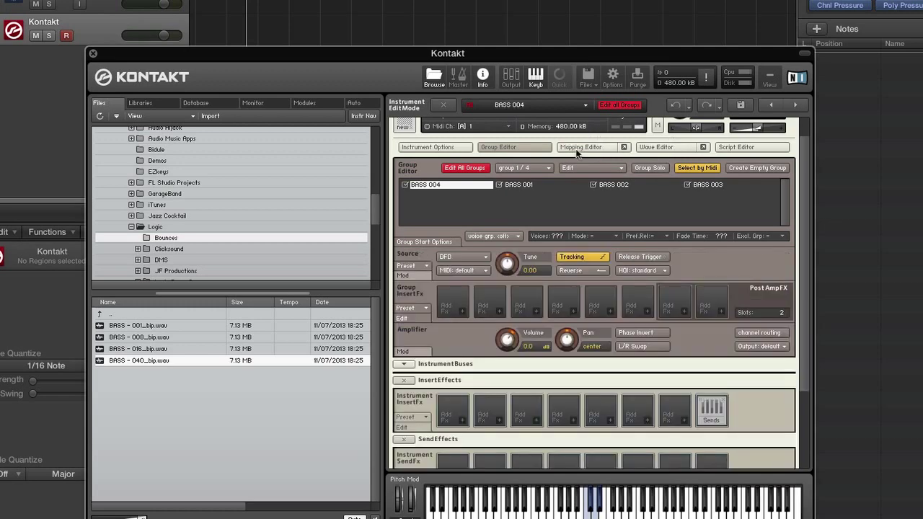
left_click(533, 145)
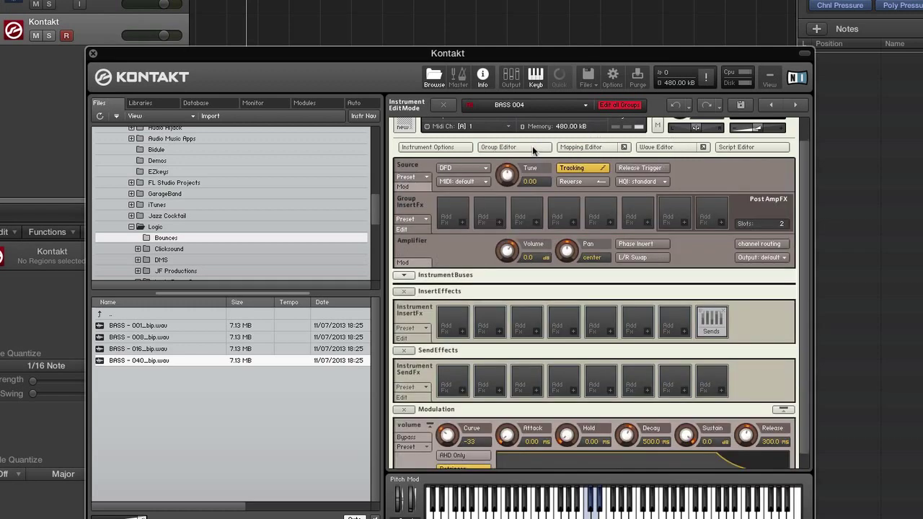